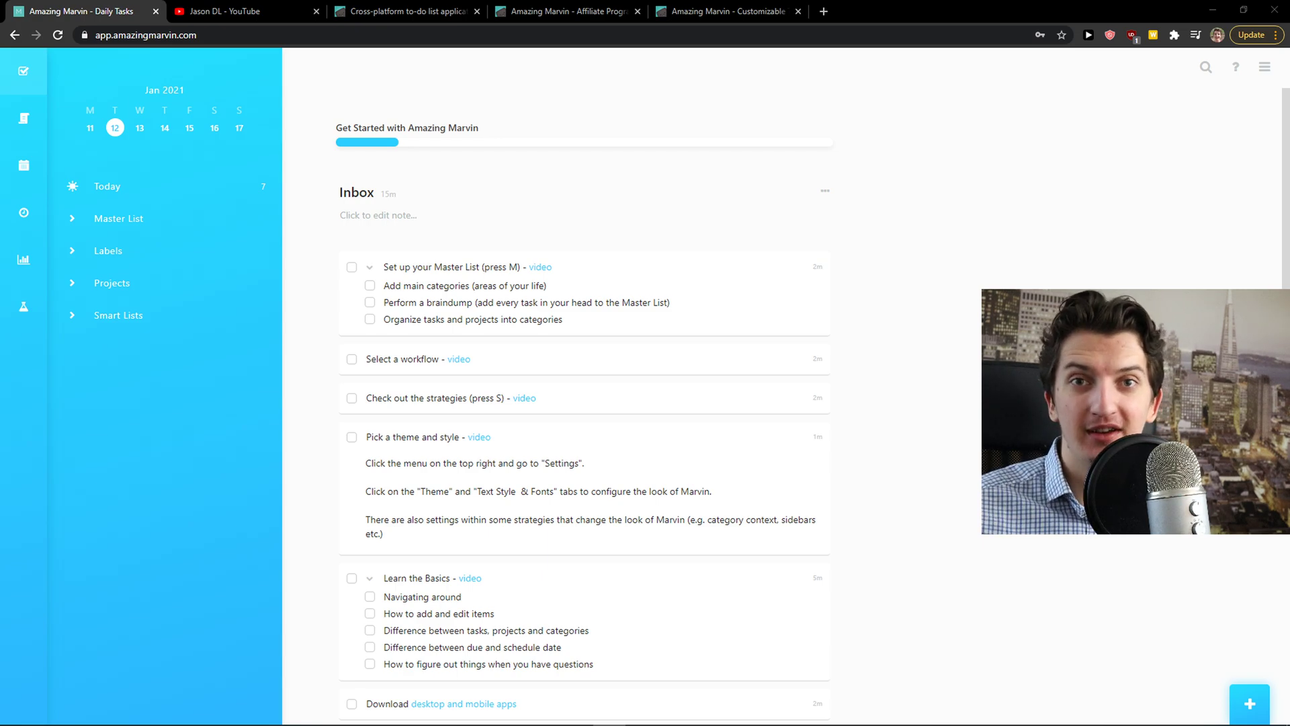
Enlarge the page and switch Amazing Marvin to the Dark theme in Settings.
{"action": "key", "text": "ctrl+plus"}
{"action": "key", "text": "ctrl+plus"}
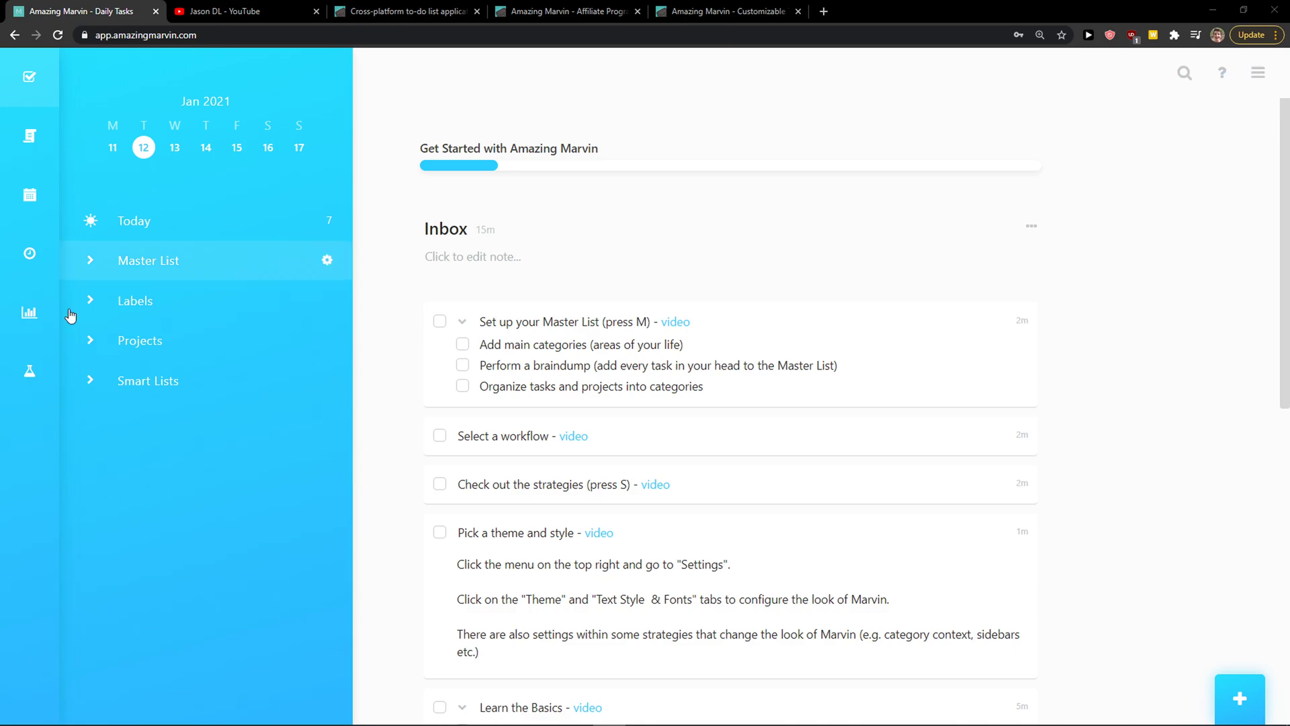
{"action": "left_click", "coordinate": [1254, 74]}
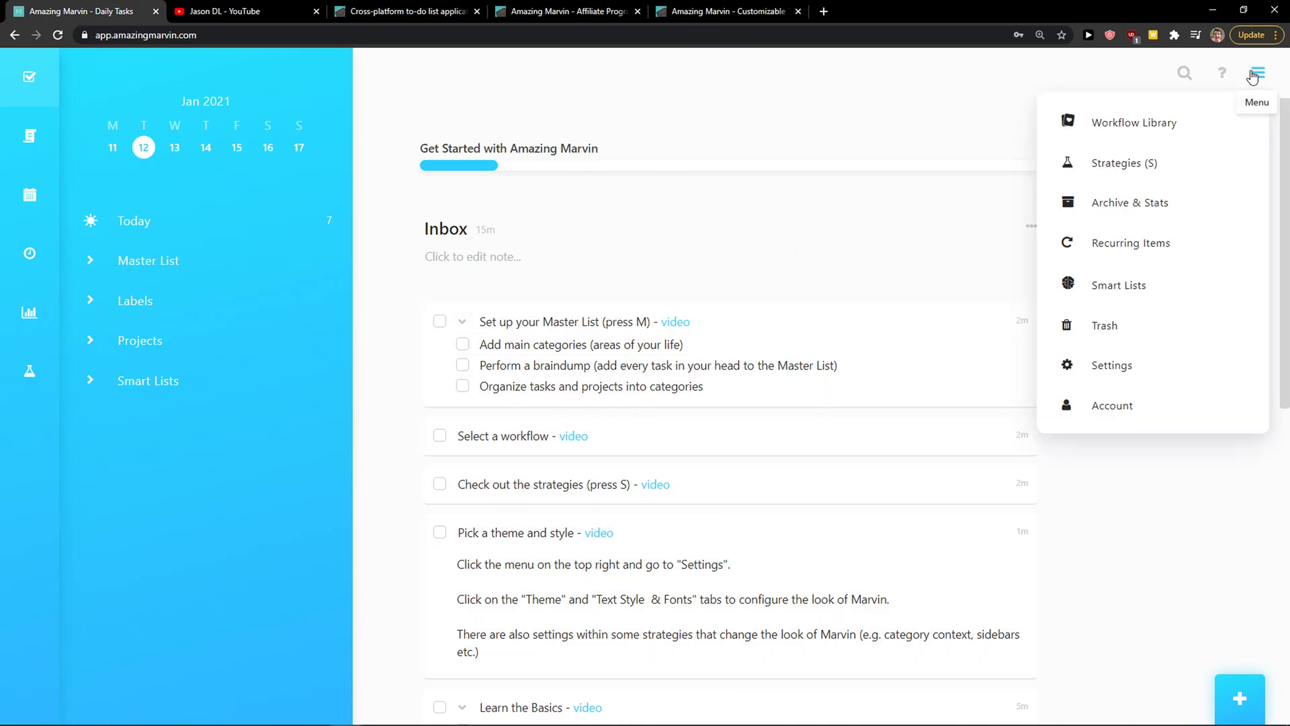
{"action": "left_click", "coordinate": [1137, 363]}
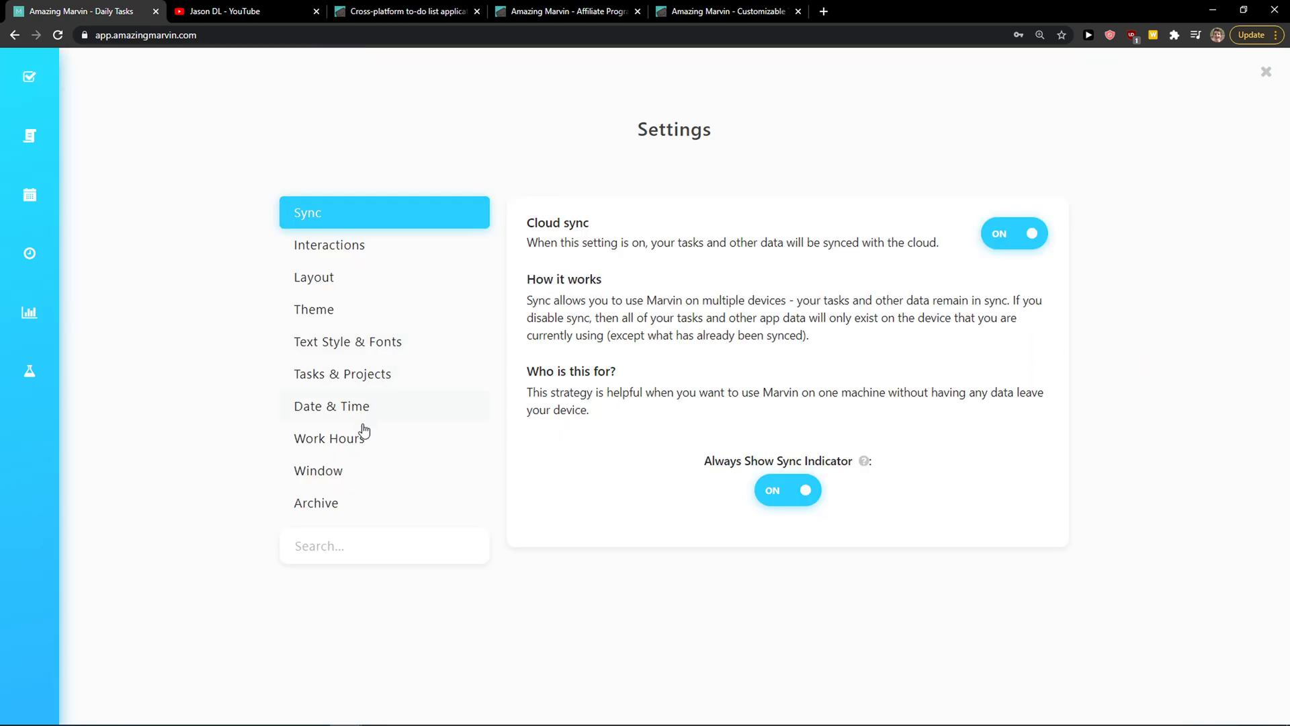
{"action": "left_click", "coordinate": [362, 316]}
{"action": "scroll", "coordinate": [760, 424], "scroll_direction": "down", "scroll_amount": 2}
{"action": "scroll", "coordinate": [773, 420], "scroll_direction": "down", "scroll_amount": 12}
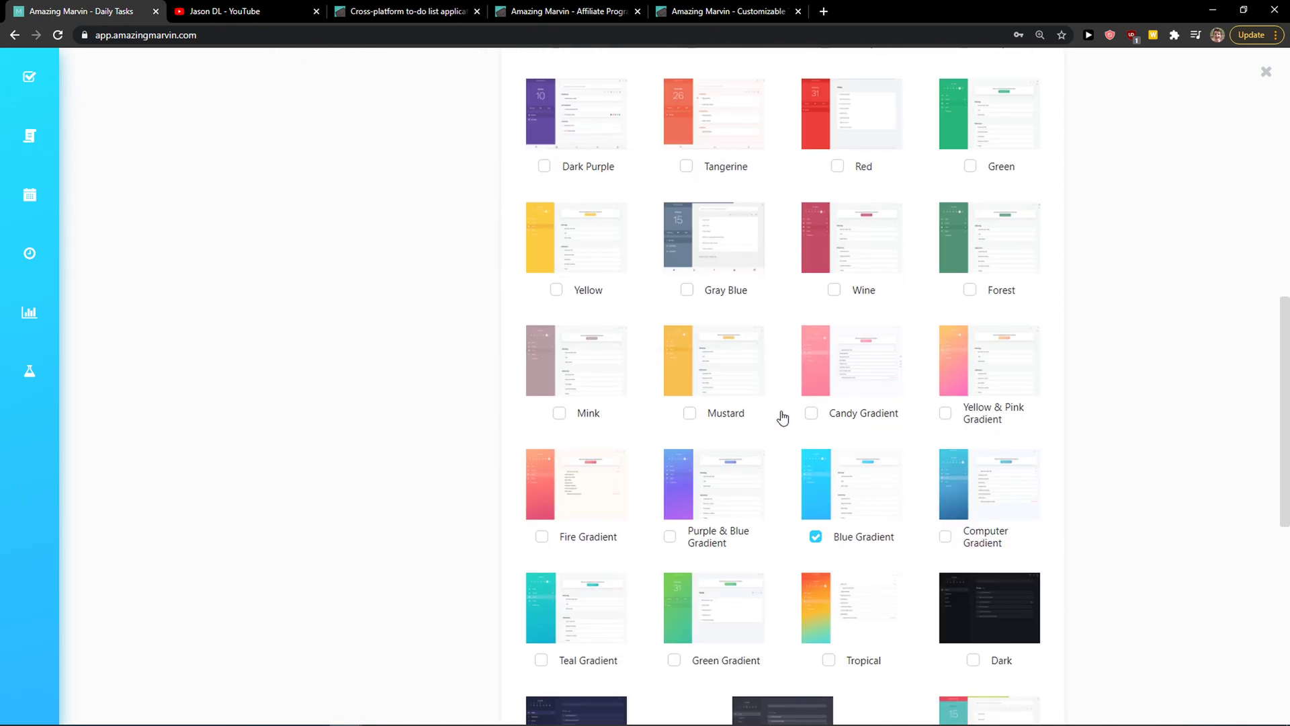
{"action": "left_click", "coordinate": [986, 410]}
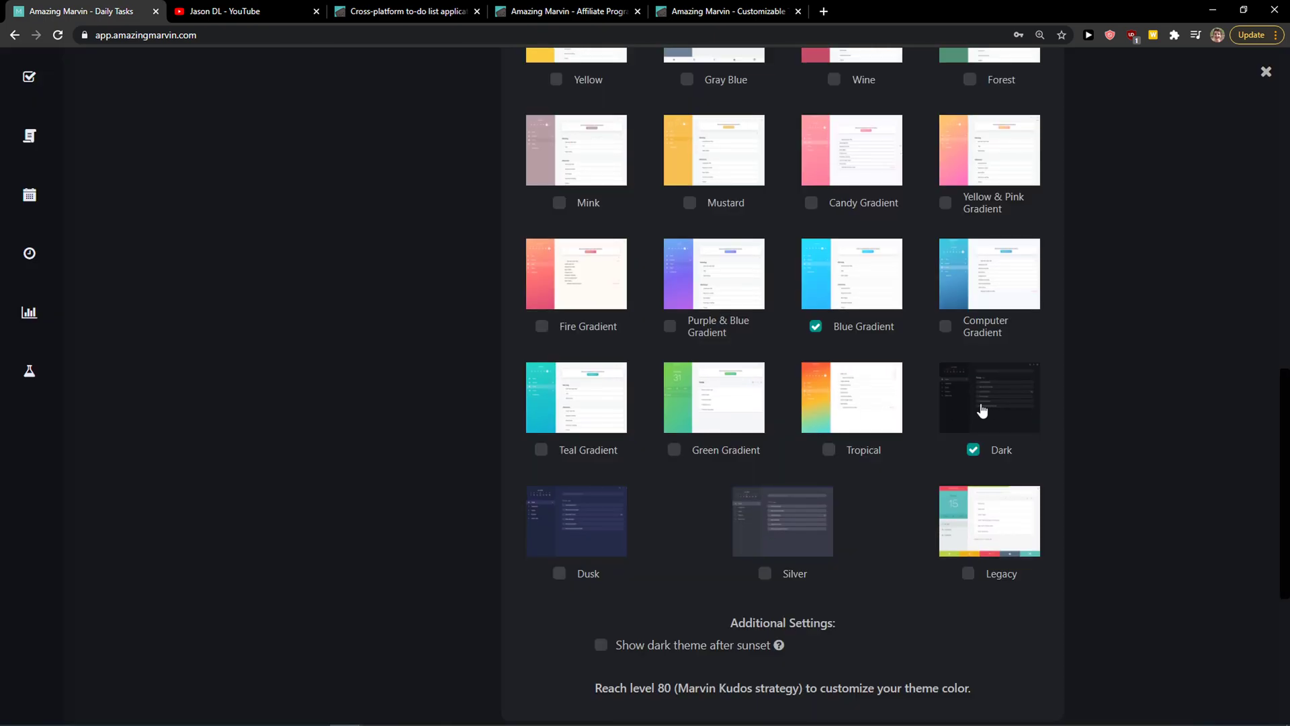
{"action": "scroll", "coordinate": [1100, 428], "scroll_direction": "up", "scroll_amount": 14}
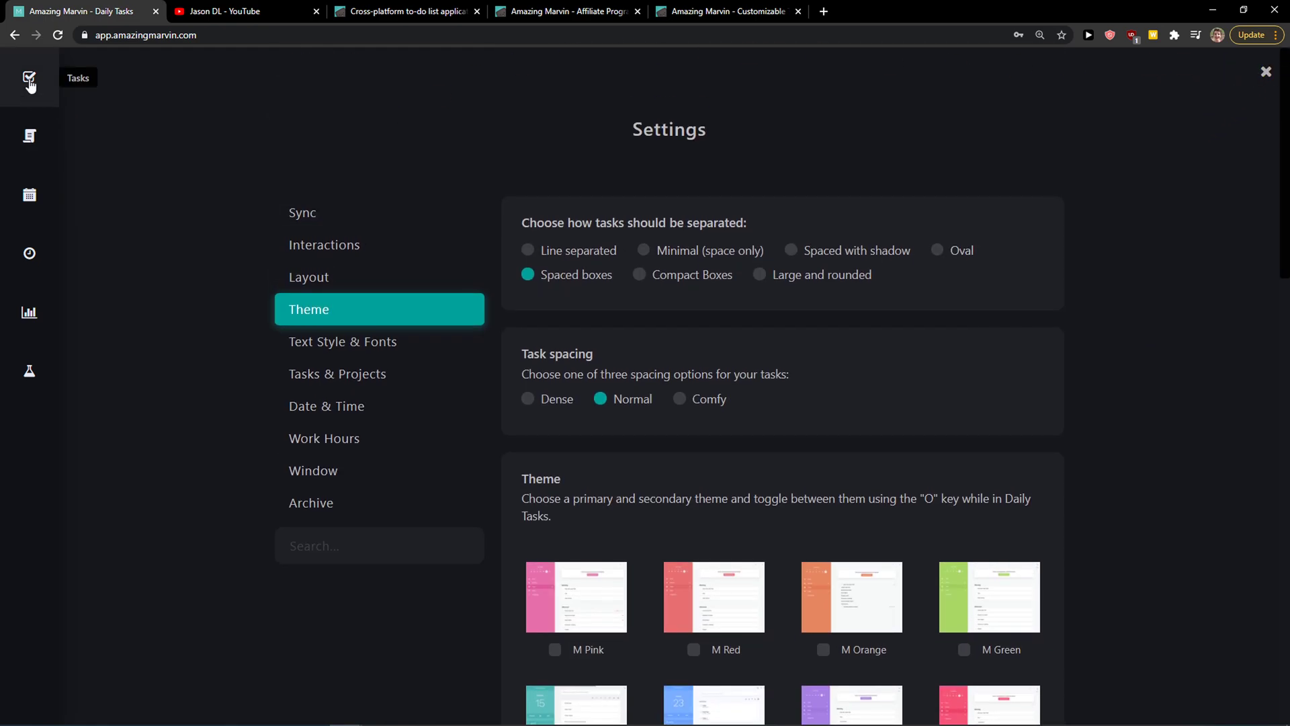
Close Settings and return to the Daily Tasks view.
{"action": "left_click", "coordinate": [1266, 72]}
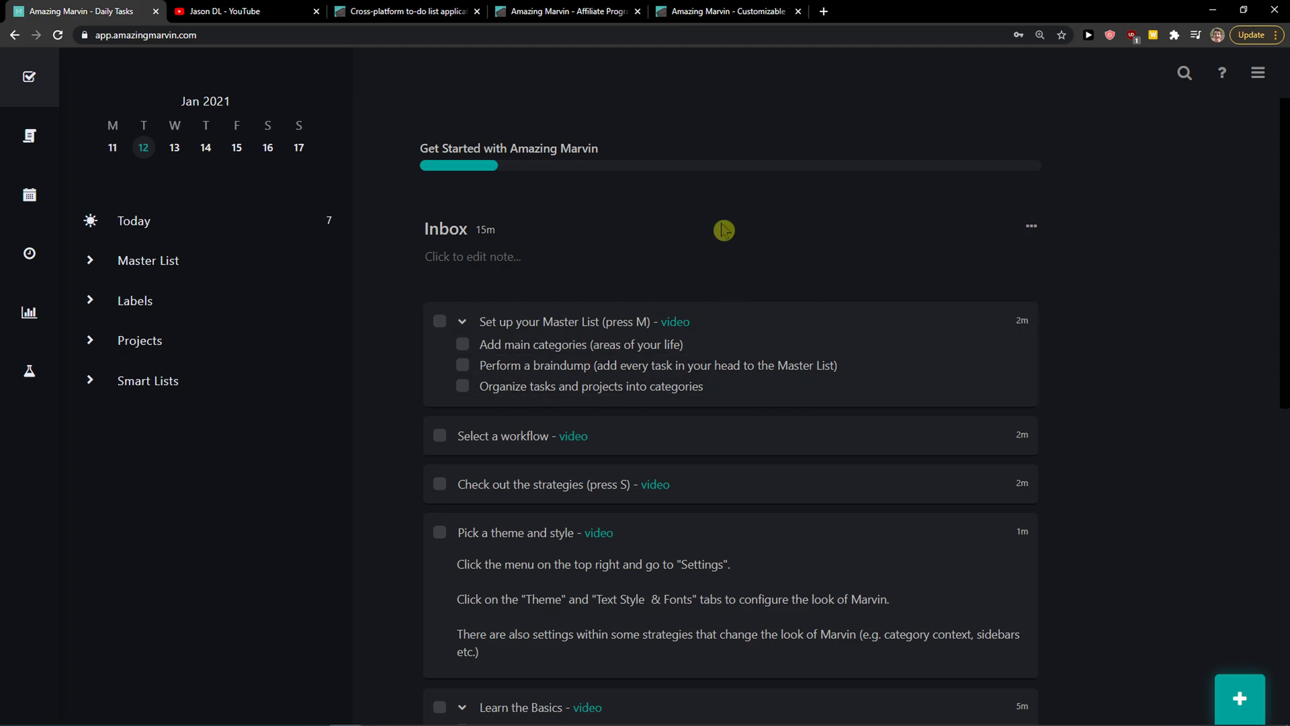
{"action": "scroll", "coordinate": [905, 338], "scroll_direction": "down", "scroll_amount": 3}
{"action": "scroll", "coordinate": [561, 374], "scroll_direction": "up", "scroll_amount": 3}
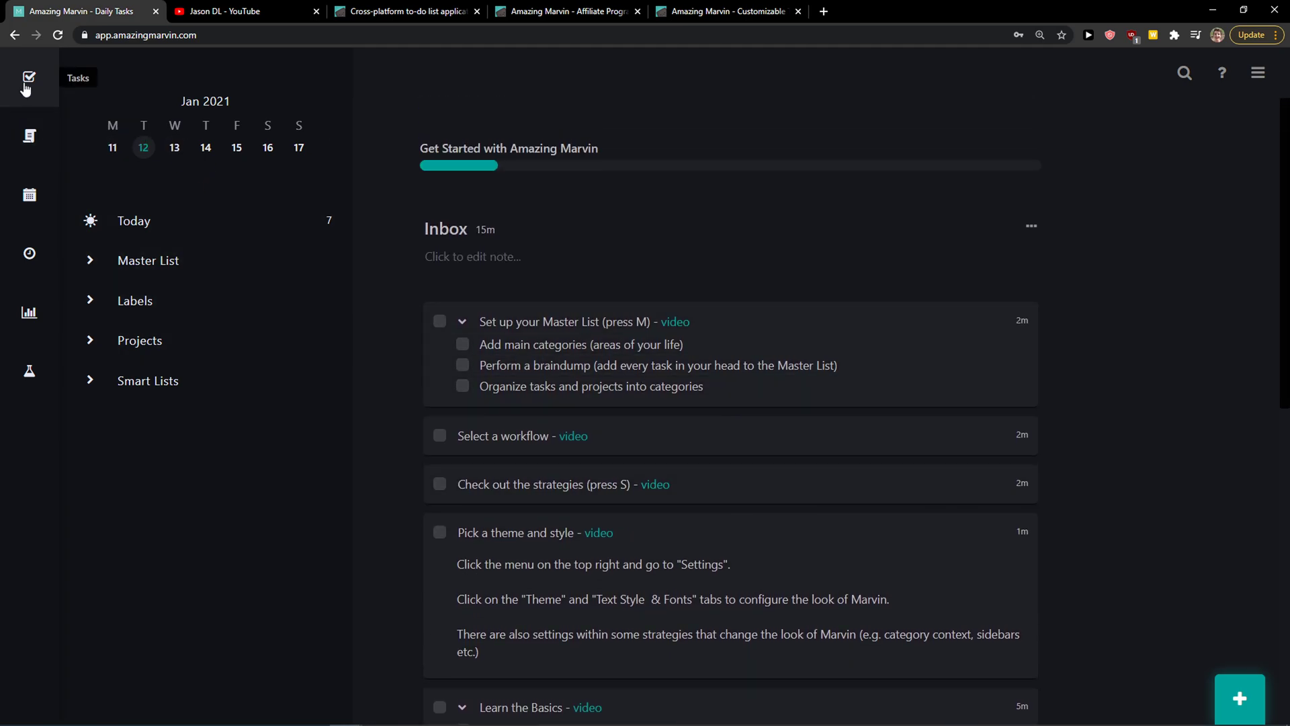
Browse the Master List's Today, Smart Lists, Labels and MIPs panels, then open the calendar week view.
{"action": "left_click", "coordinate": [27, 143]}
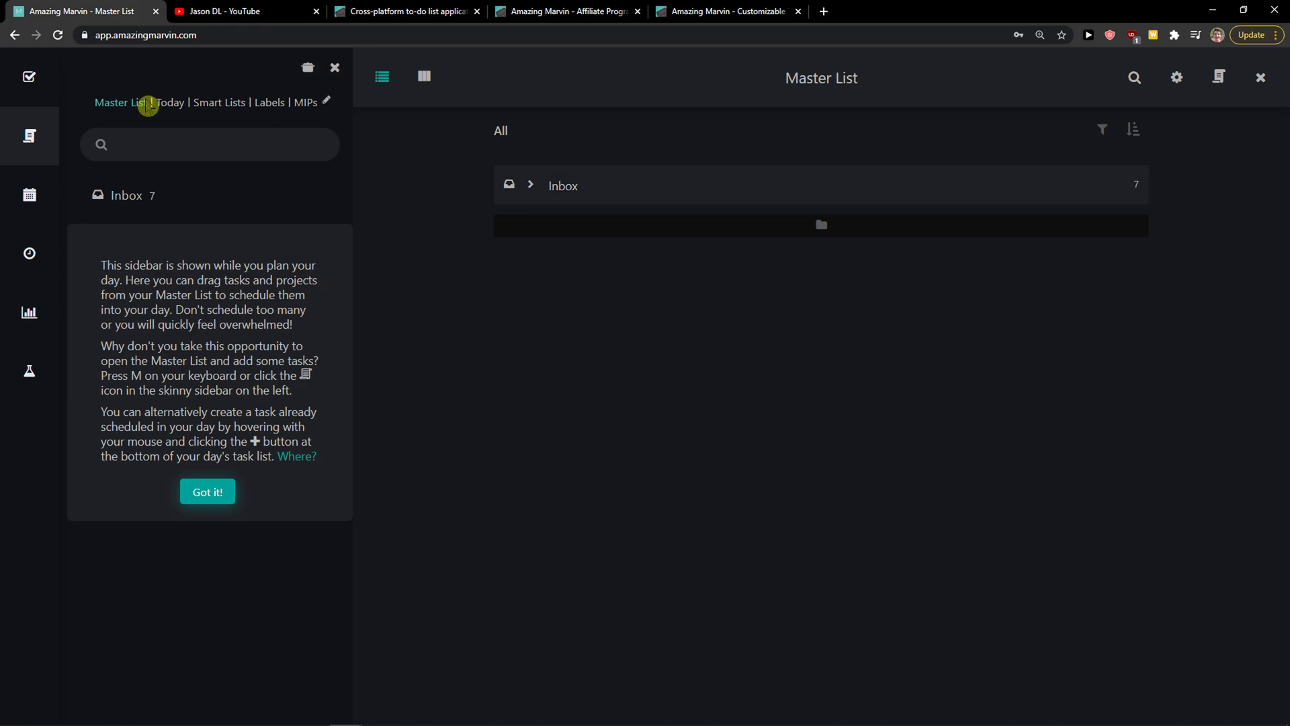
{"action": "left_click", "coordinate": [165, 102]}
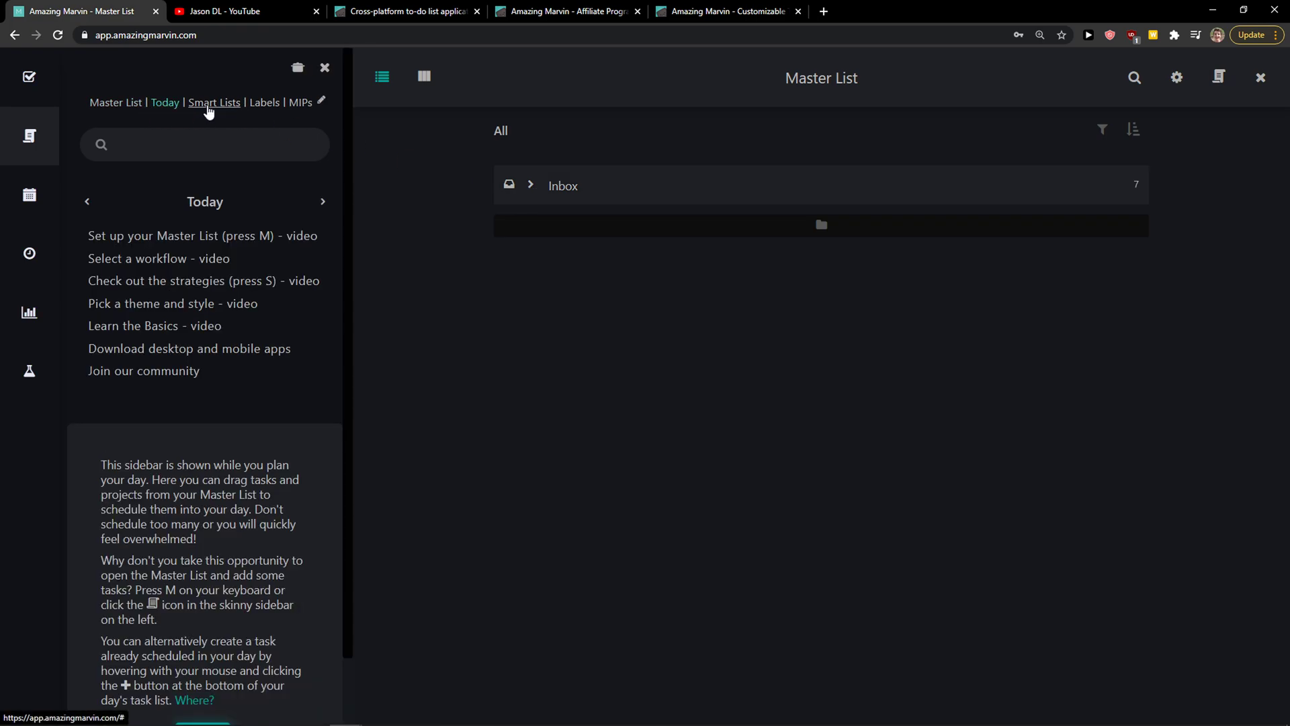
{"action": "left_click", "coordinate": [209, 104]}
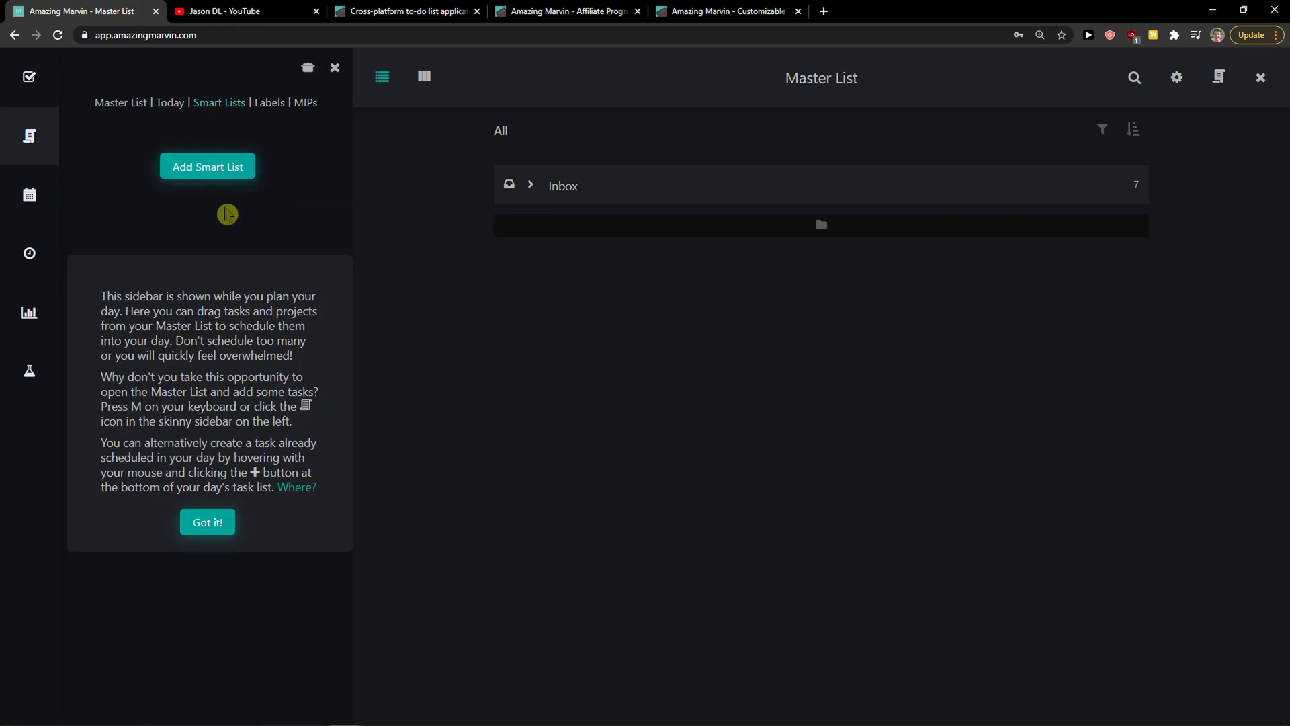
{"action": "left_click", "coordinate": [271, 107]}
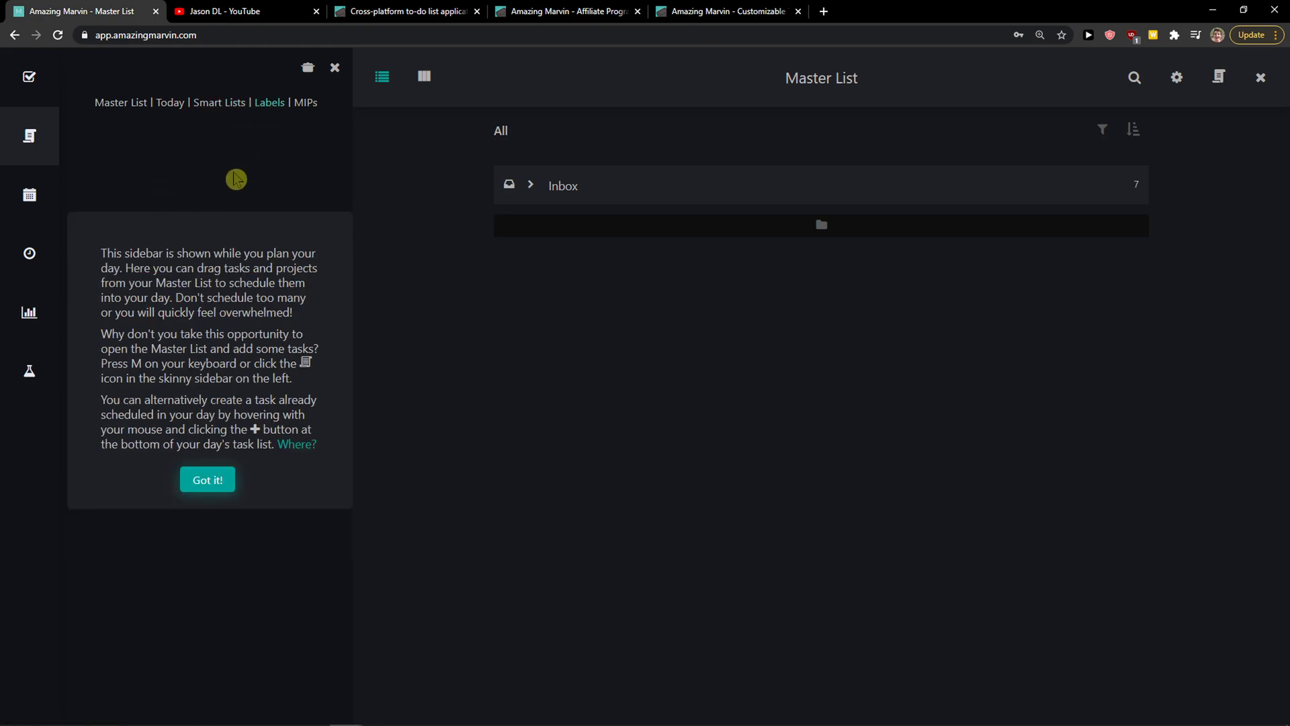
{"action": "left_click", "coordinate": [304, 105]}
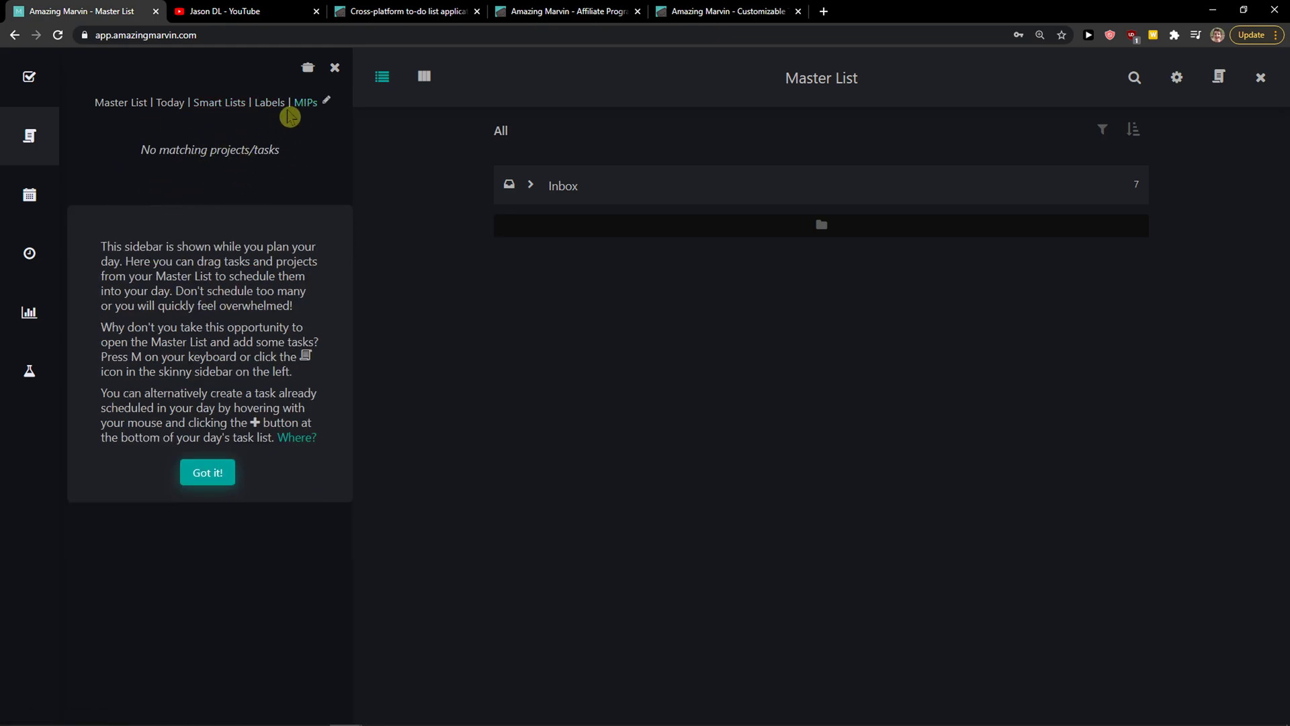
{"action": "left_click", "coordinate": [208, 472]}
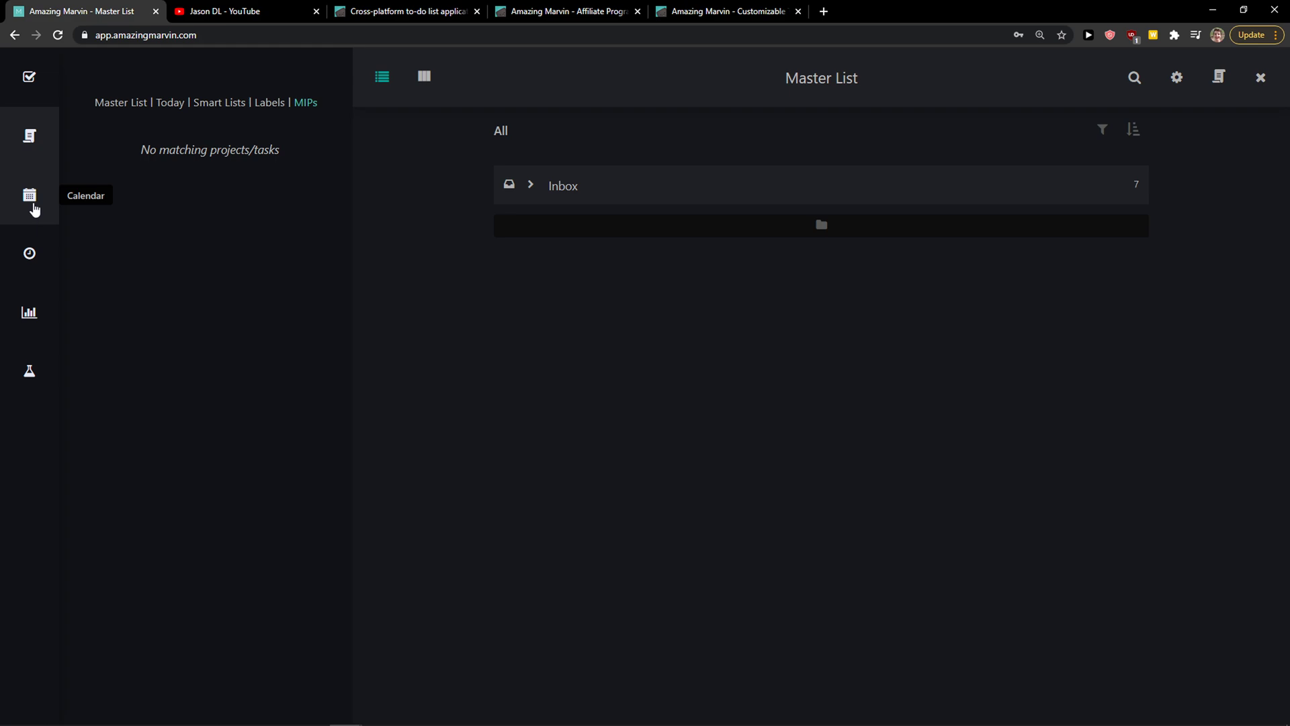
{"action": "left_click", "coordinate": [35, 210]}
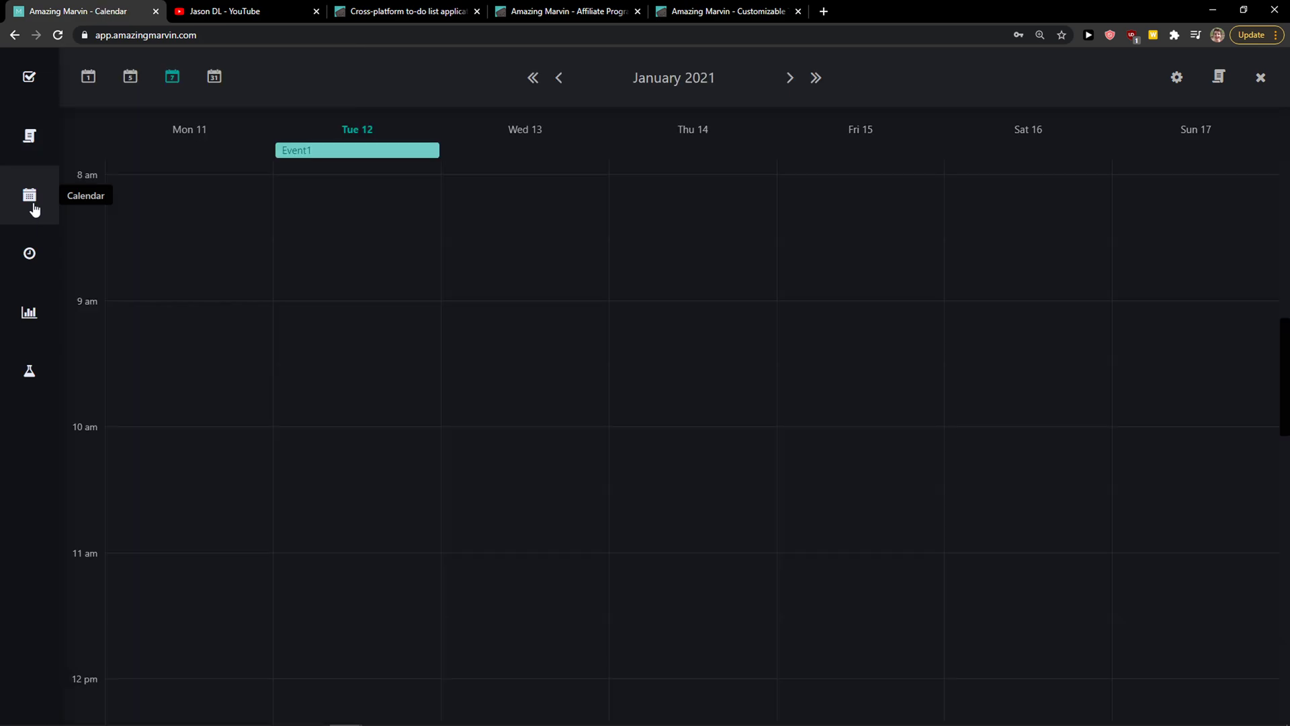
{"action": "scroll", "coordinate": [551, 369], "scroll_direction": "down", "scroll_amount": 2}
{"action": "scroll", "coordinate": [484, 329], "scroll_direction": "up", "scroll_amount": 4}
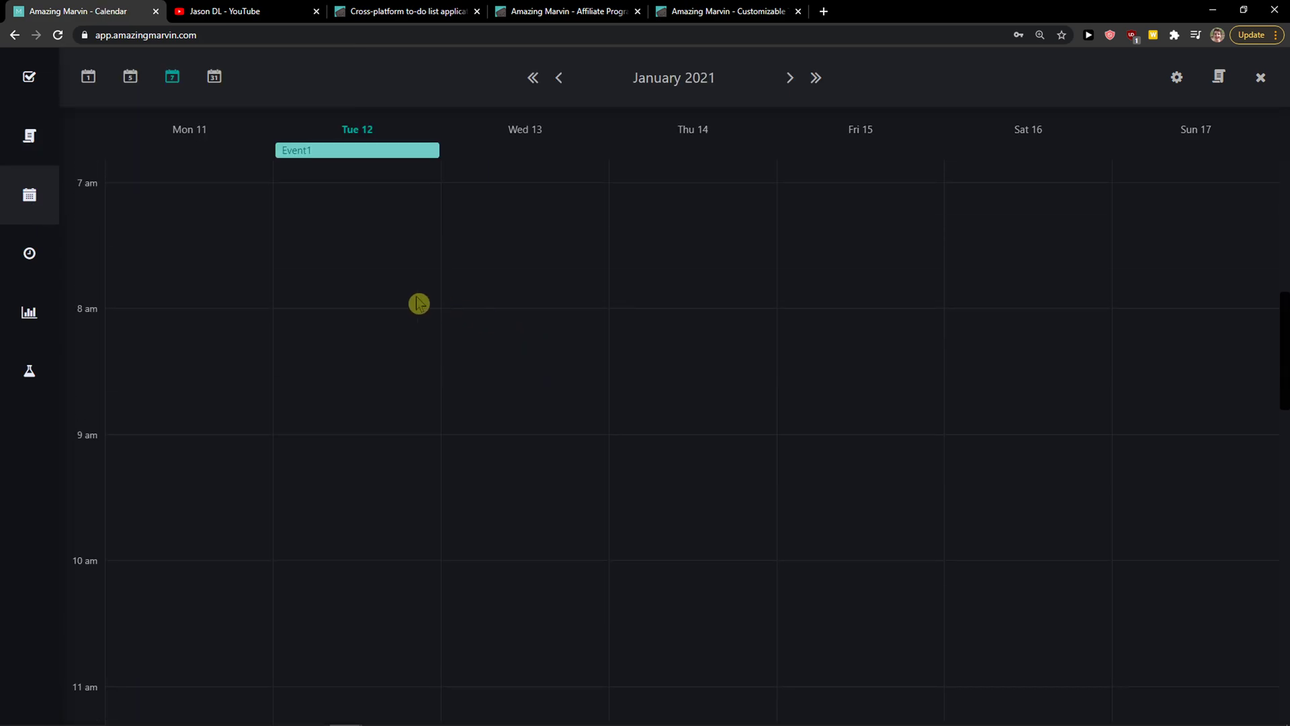
{"action": "left_click", "coordinate": [27, 259]}
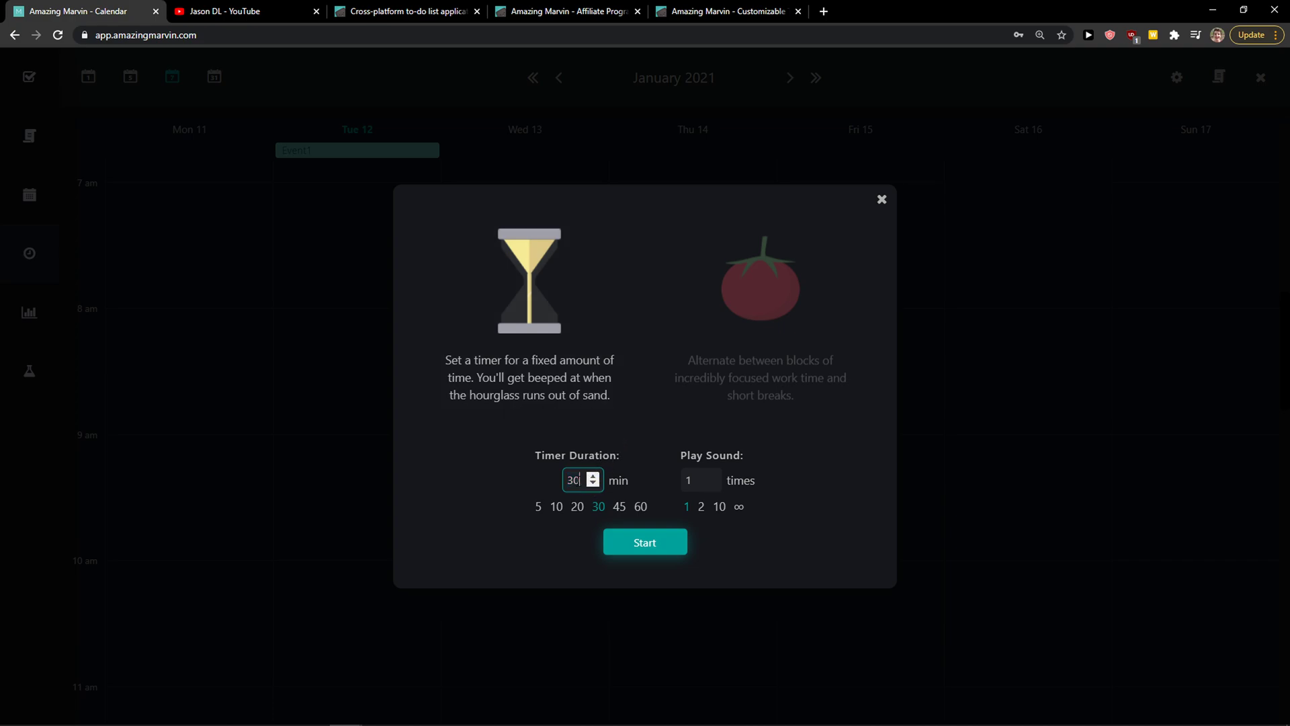
{"action": "left_click", "coordinate": [592, 477]}
{"action": "left_click", "coordinate": [593, 477]}
{"action": "left_click", "coordinate": [592, 477]}
{"action": "left_click", "coordinate": [593, 477]}
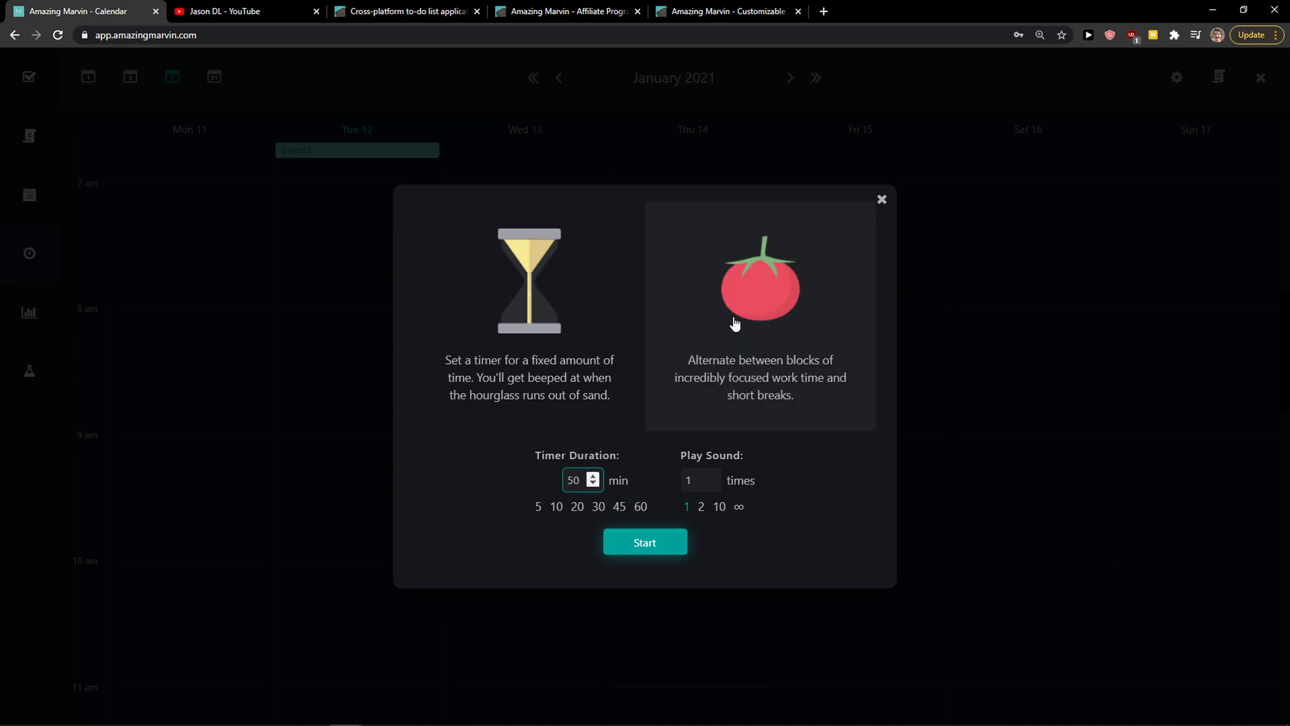
{"action": "left_click", "coordinate": [728, 336]}
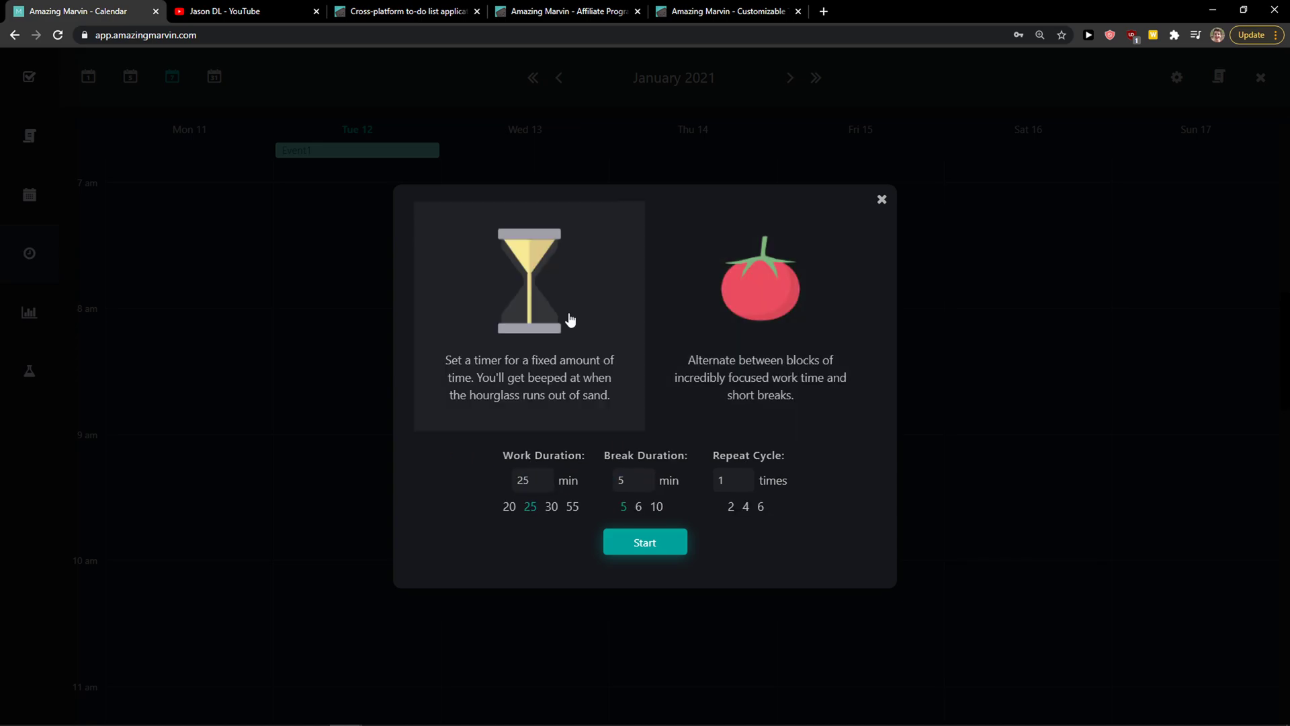
{"action": "left_click", "coordinate": [567, 323]}
{"action": "left_click", "coordinate": [750, 319]}
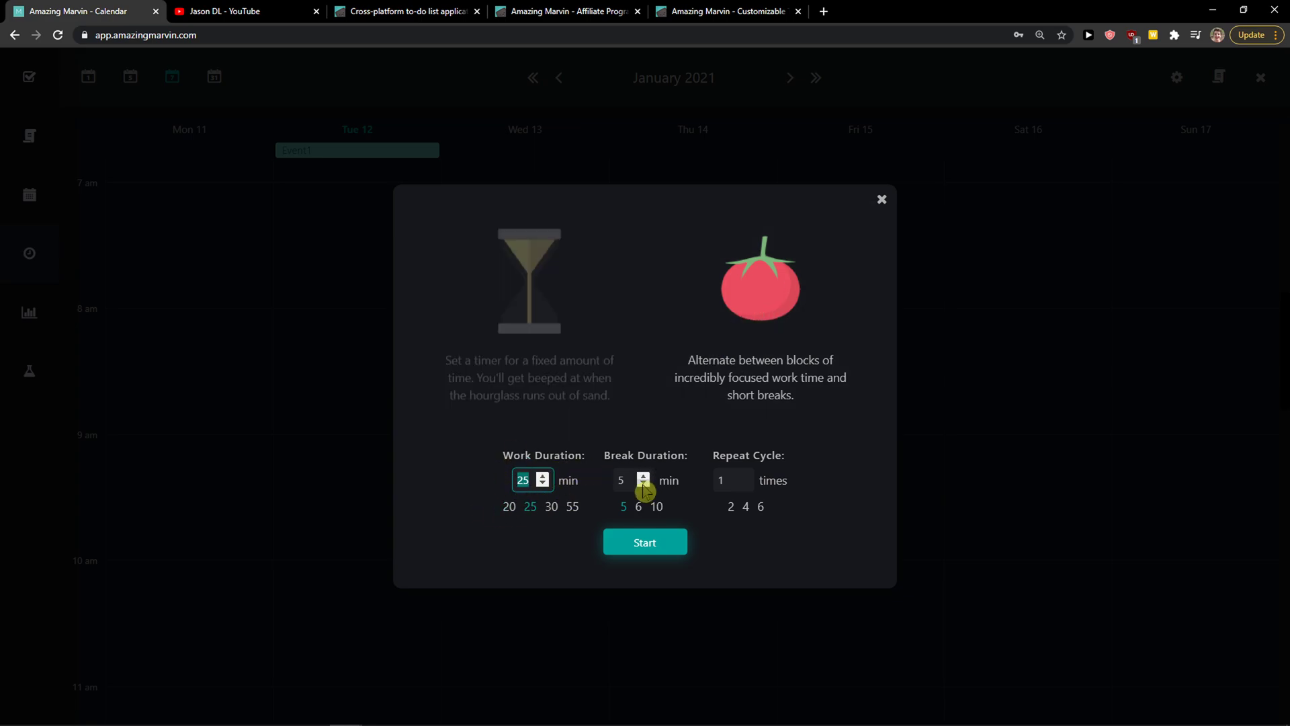
{"action": "left_click", "coordinate": [744, 478]}
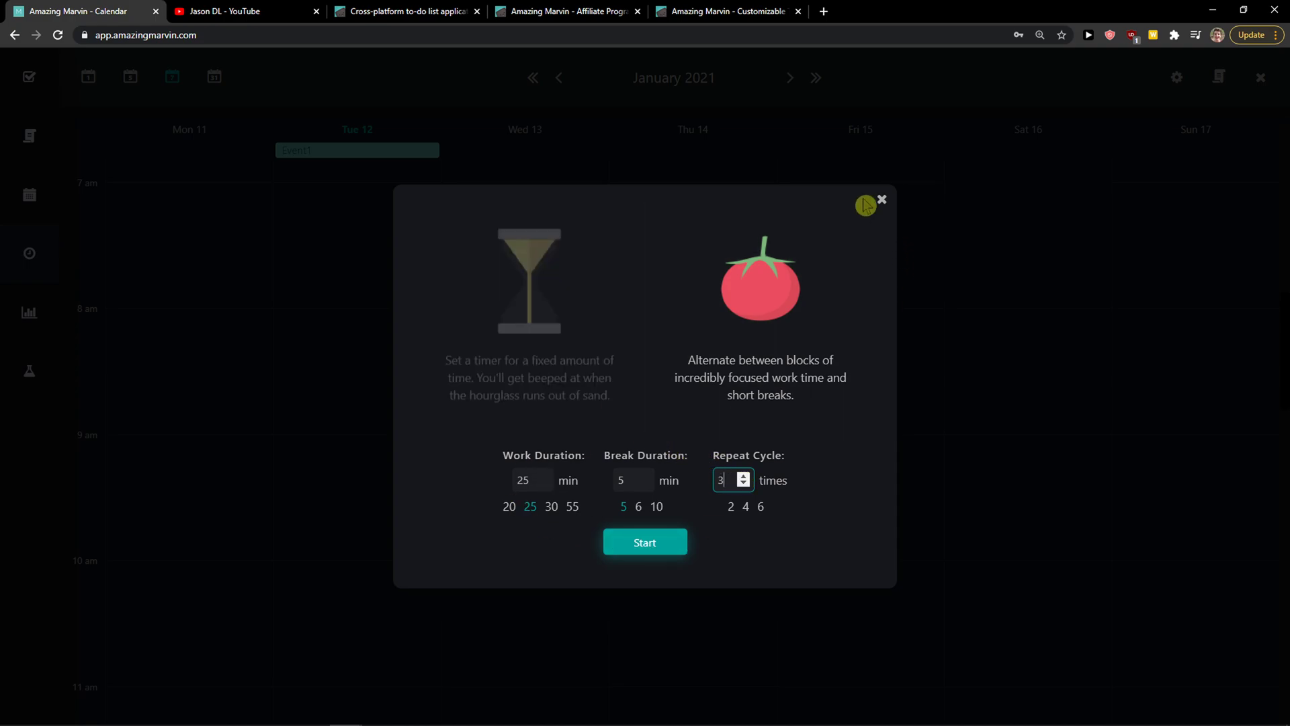
{"action": "left_click", "coordinate": [880, 200]}
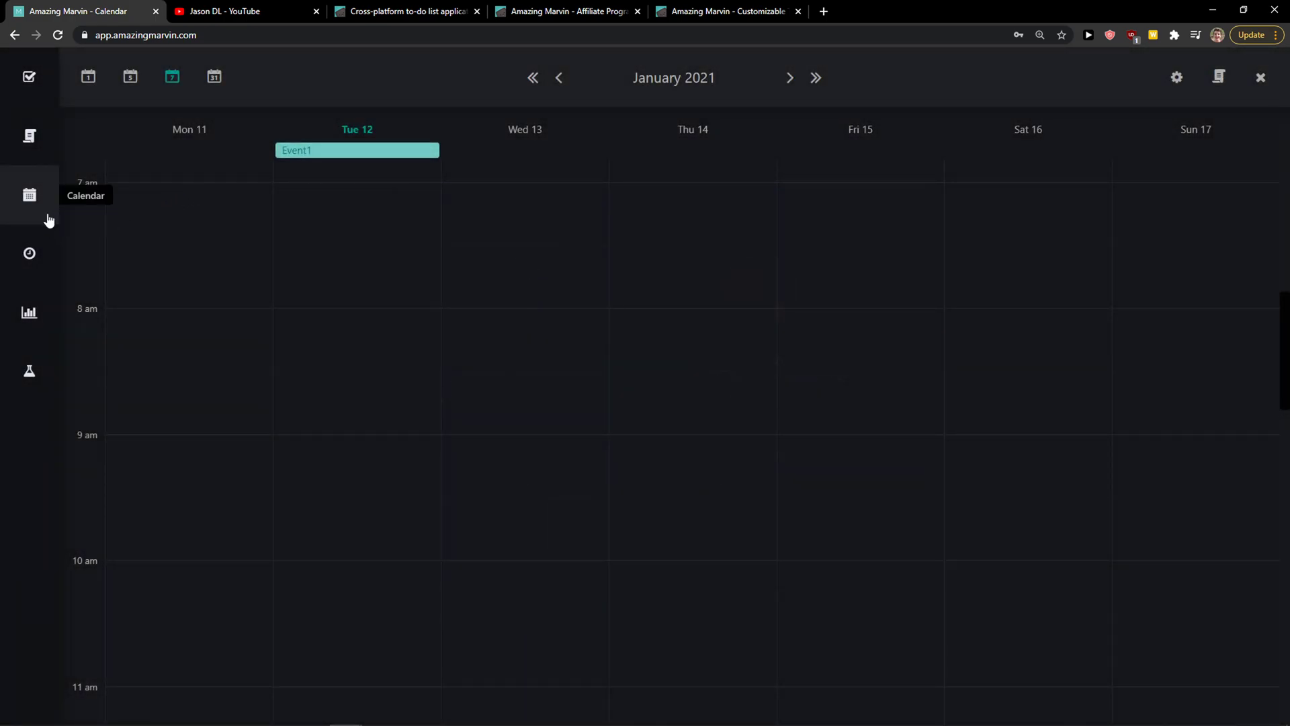
Look over the task statistics and the Strategies grid, then return to Daily Tasks.
{"action": "left_click", "coordinate": [31, 328]}
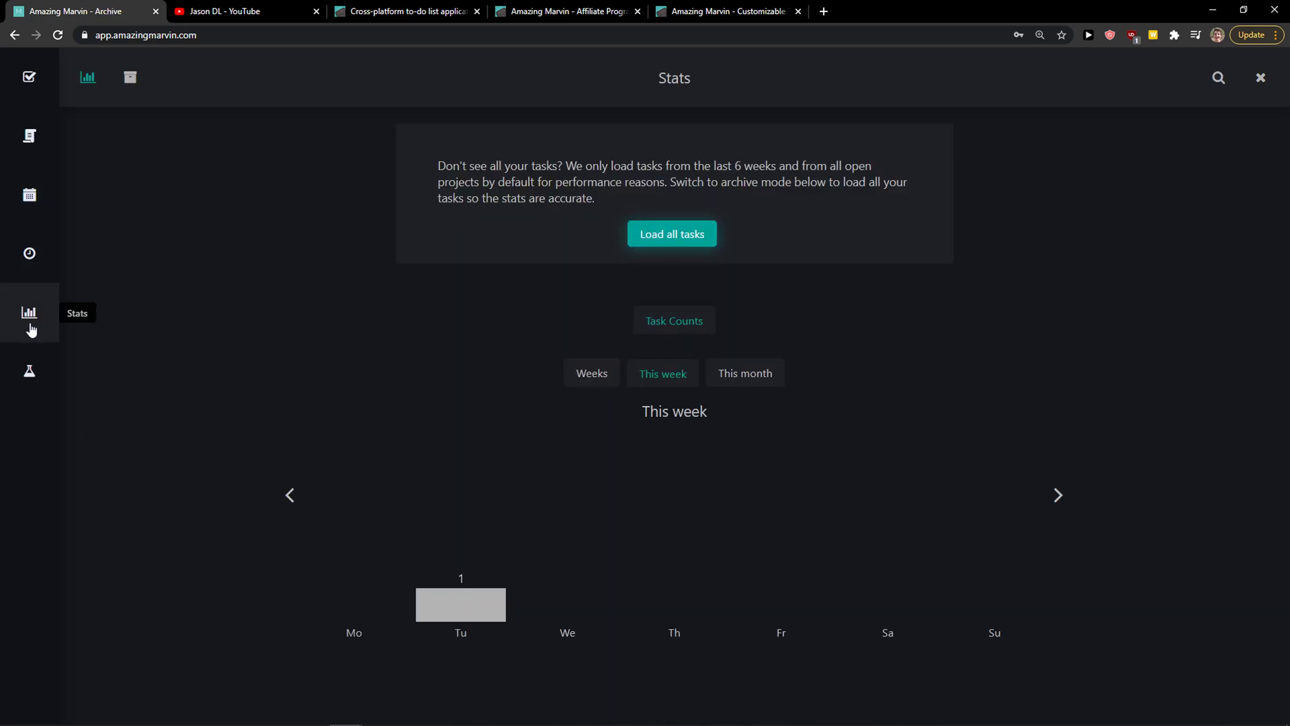
{"action": "left_click", "coordinate": [30, 373]}
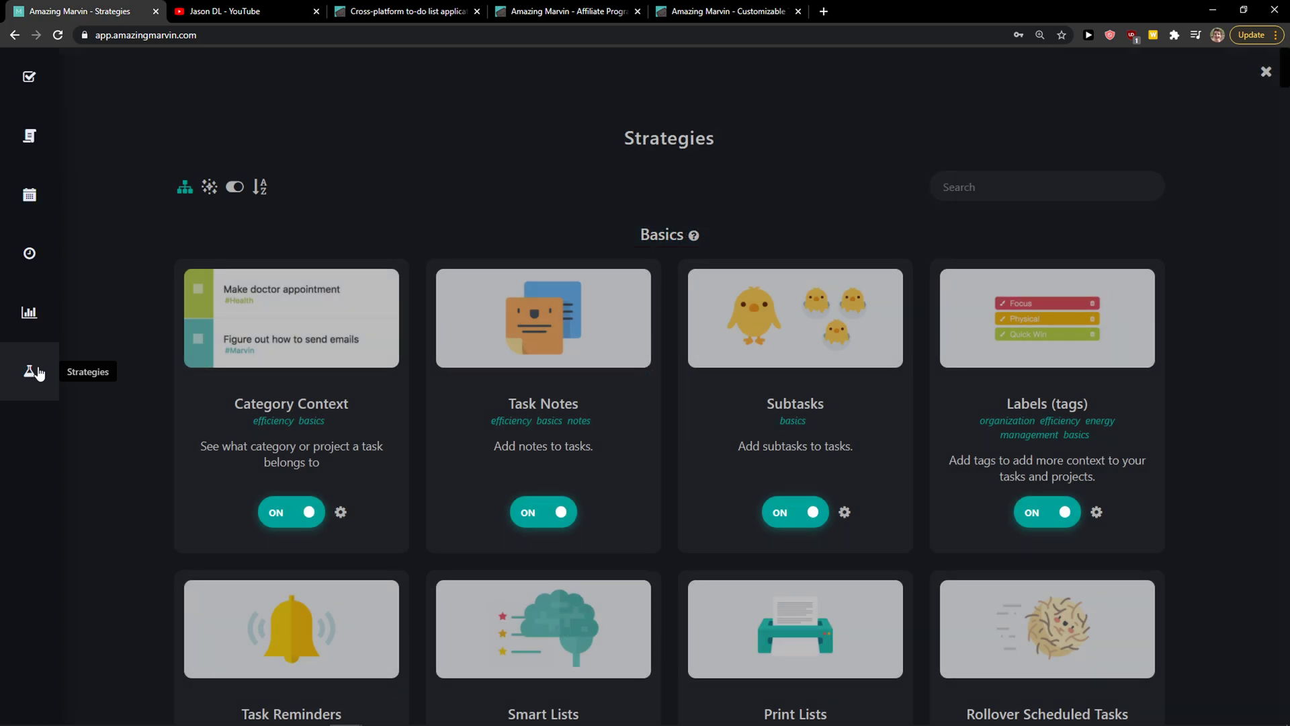
{"action": "scroll", "coordinate": [150, 286], "scroll_direction": "down", "scroll_amount": 1}
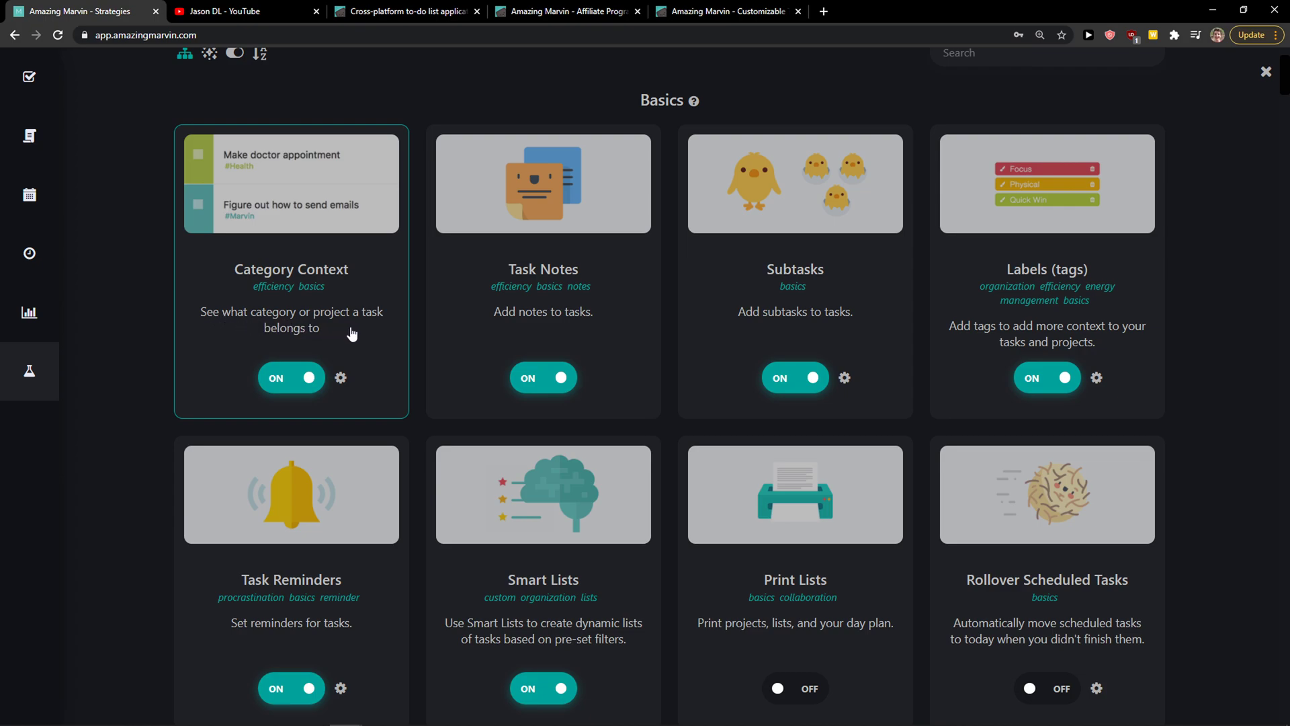
{"action": "scroll", "coordinate": [571, 289], "scroll_direction": "down", "scroll_amount": 2}
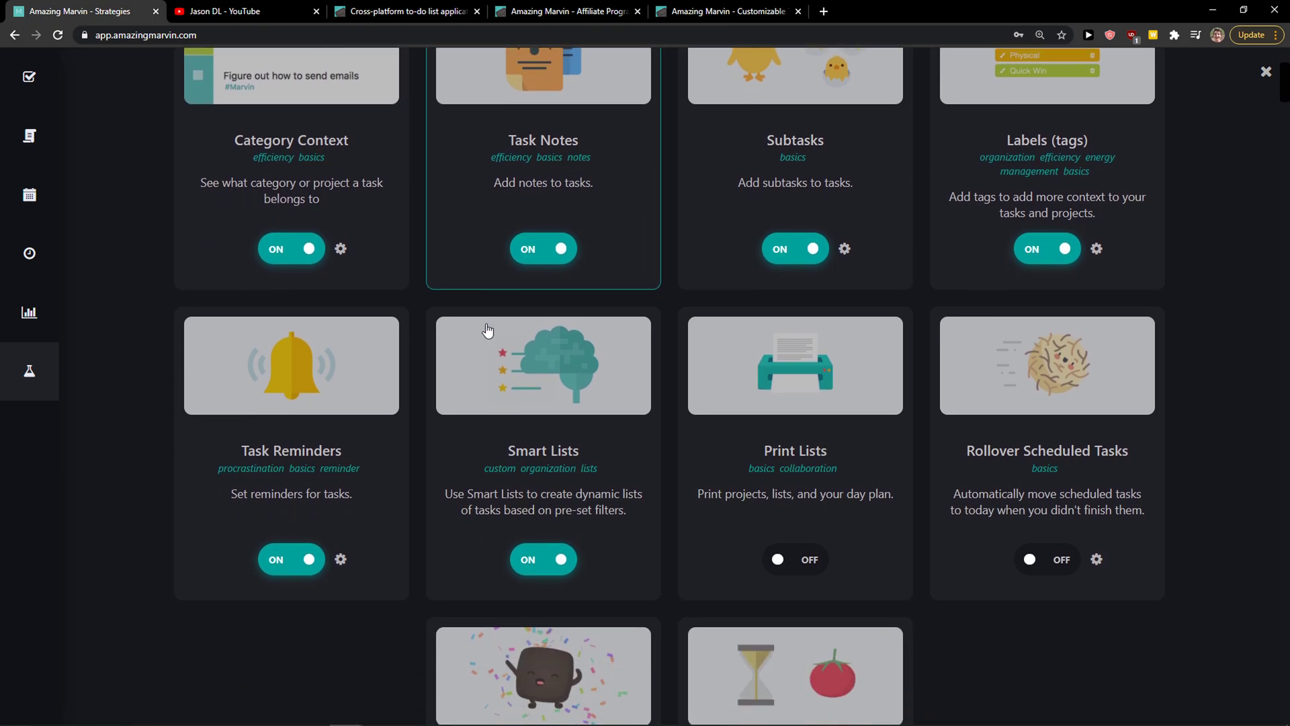
{"action": "scroll", "coordinate": [487, 329], "scroll_direction": "up", "scroll_amount": 1}
{"action": "scroll", "coordinate": [481, 326], "scroll_direction": "down", "scroll_amount": 3}
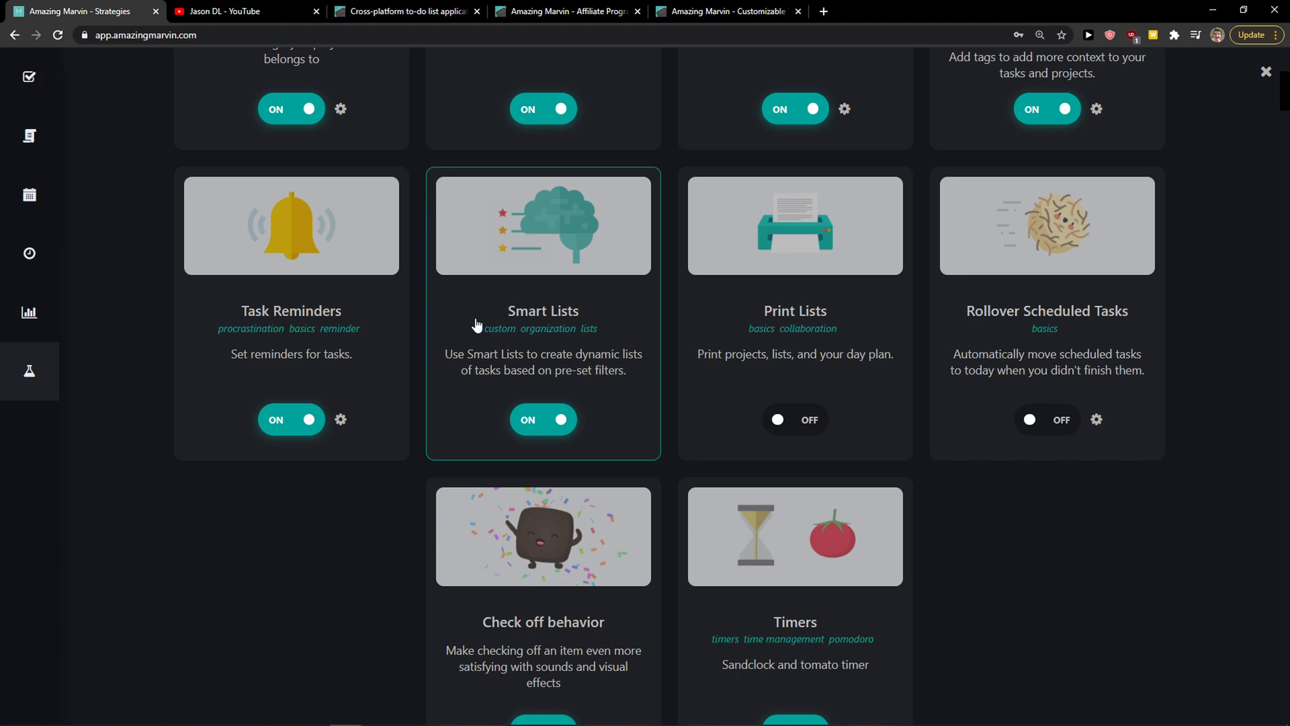
{"action": "scroll", "coordinate": [474, 323], "scroll_direction": "up", "scroll_amount": 1}
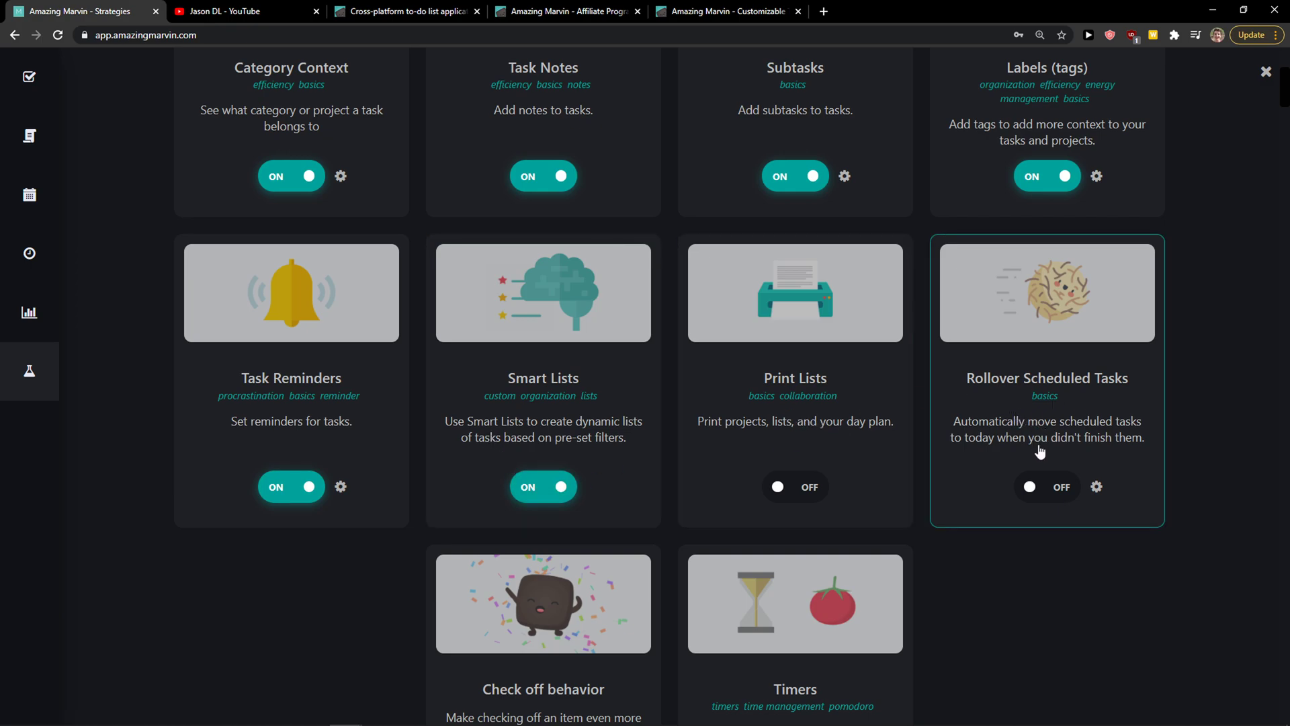
{"action": "scroll", "coordinate": [1040, 452], "scroll_direction": "down", "scroll_amount": 1}
{"action": "scroll", "coordinate": [941, 369], "scroll_direction": "up", "scroll_amount": 1}
{"action": "scroll", "coordinate": [953, 497], "scroll_direction": "down", "scroll_amount": 2}
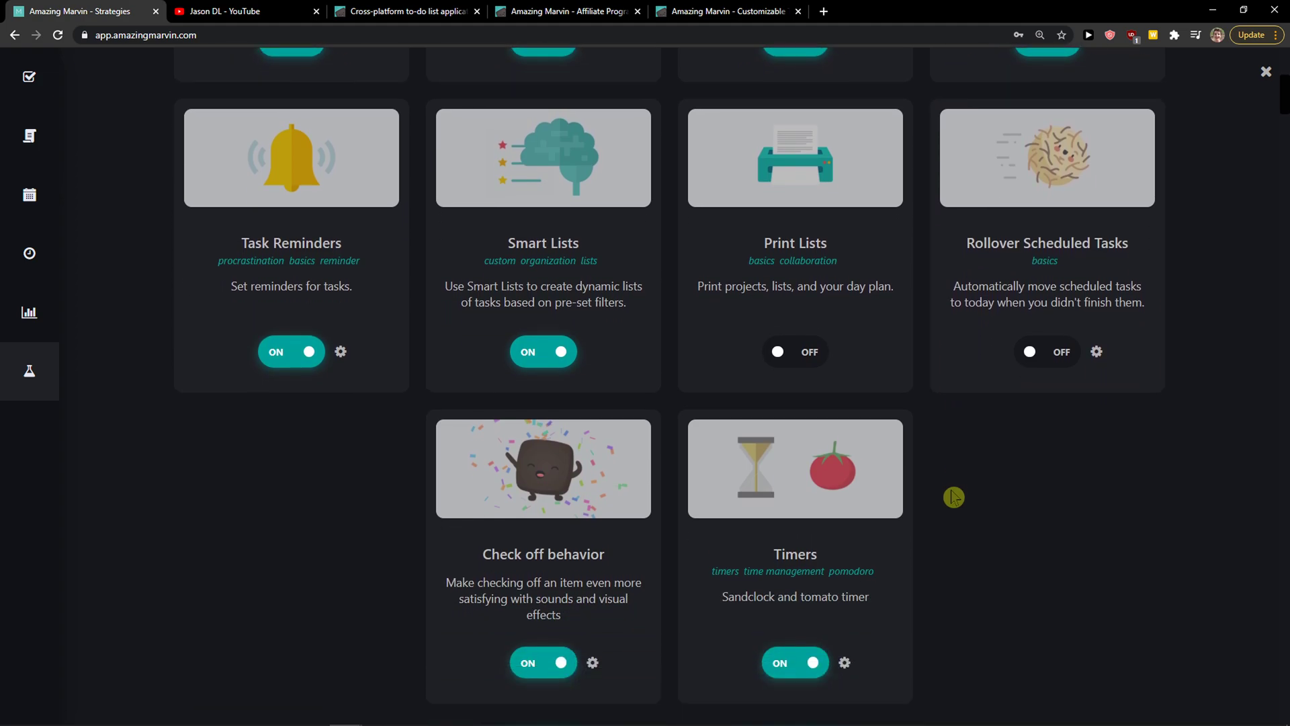
{"action": "scroll", "coordinate": [547, 433], "scroll_direction": "up", "scroll_amount": 7}
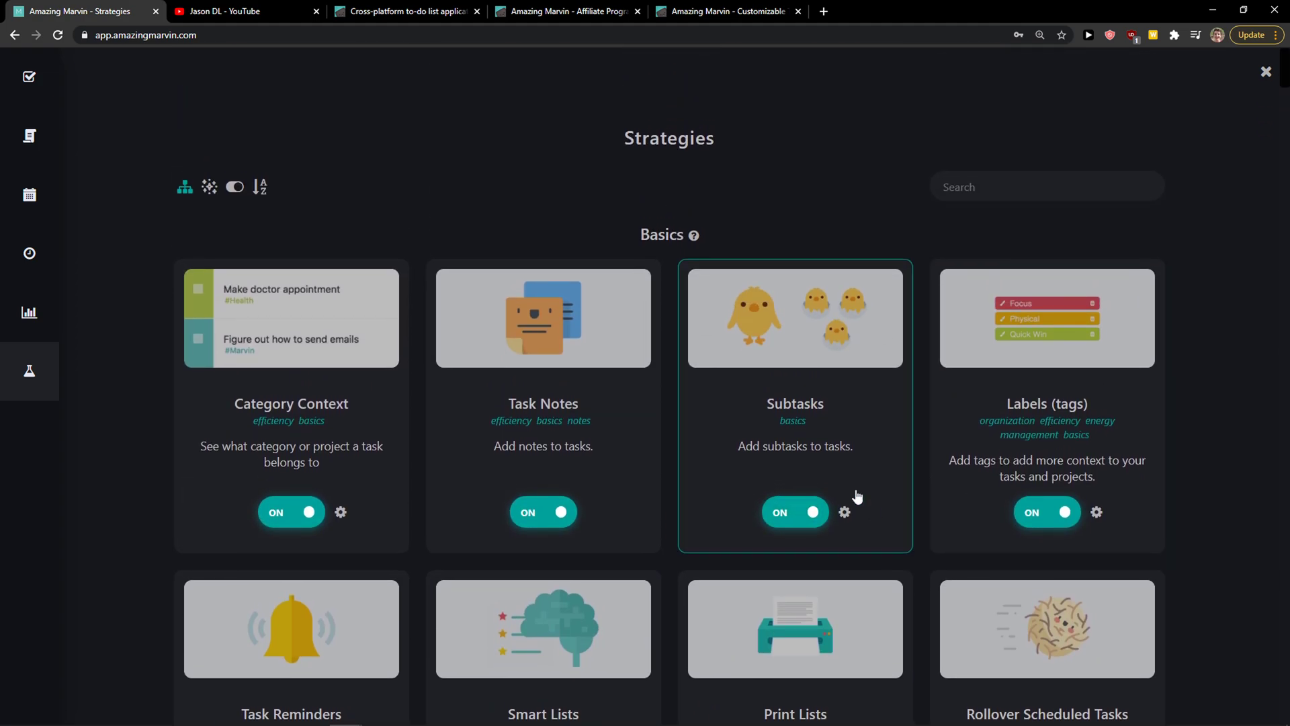
{"action": "left_click", "coordinate": [93, 157]}
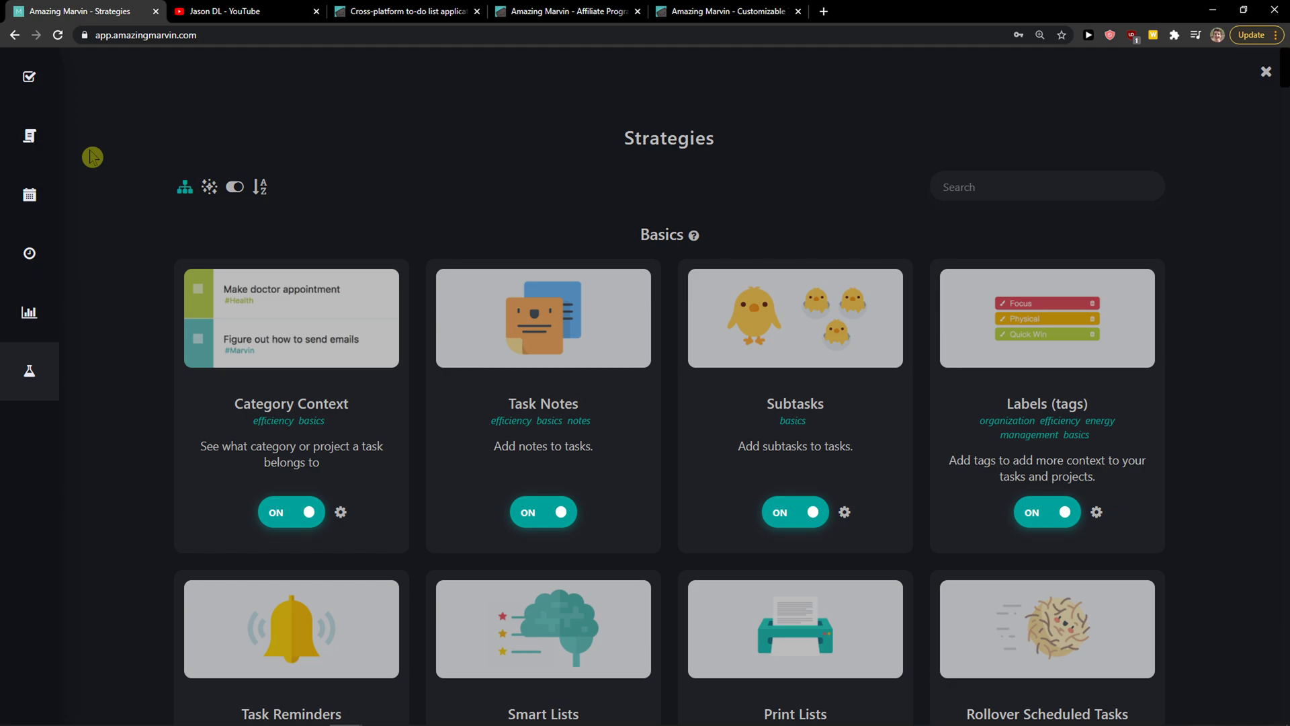
Preview the plans for January 13, 14 and 15, then return to today's tasks.
{"action": "left_click", "coordinate": [22, 99]}
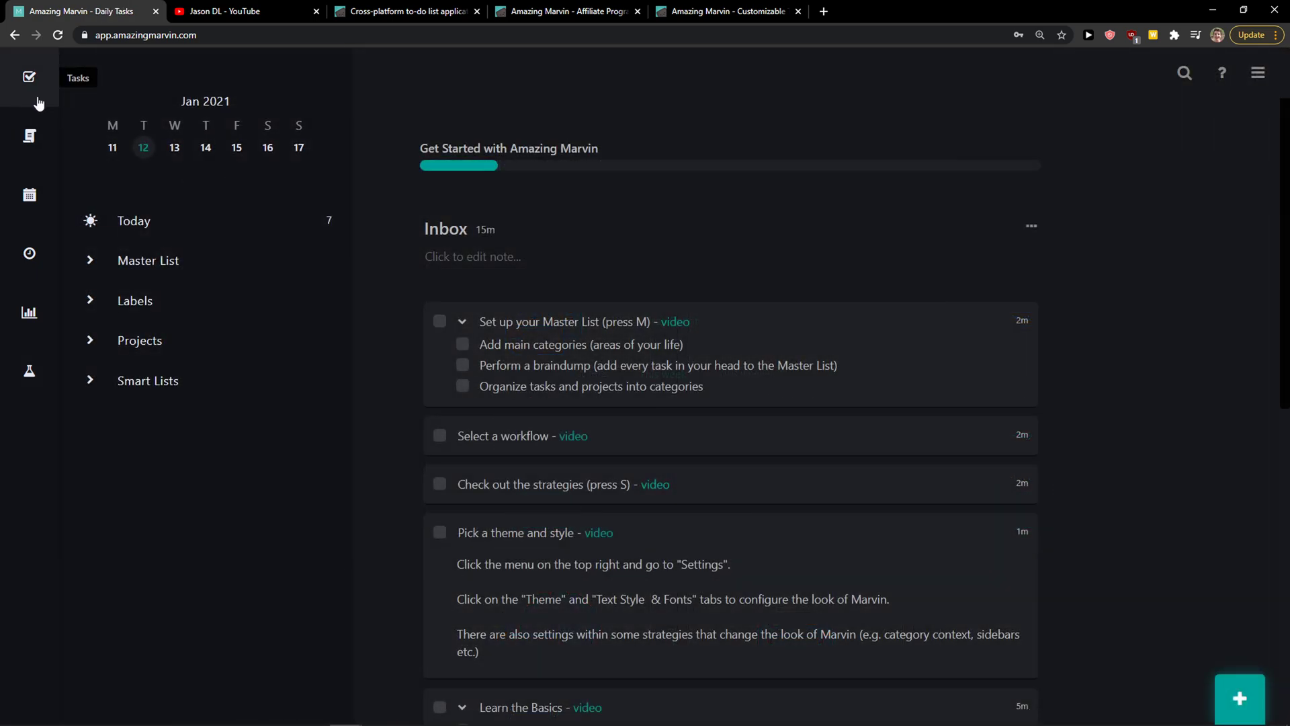
{"action": "left_click", "coordinate": [141, 177]}
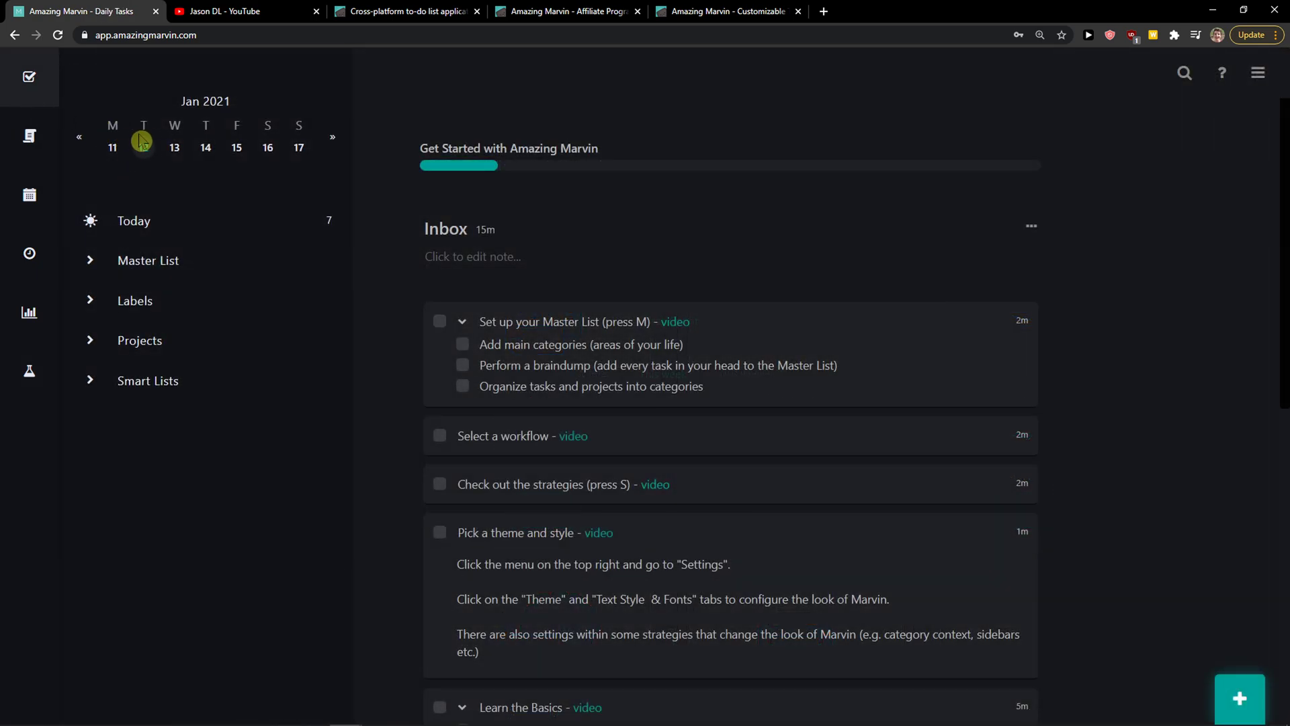
{"action": "left_click", "coordinate": [173, 149]}
{"action": "left_click", "coordinate": [205, 151]}
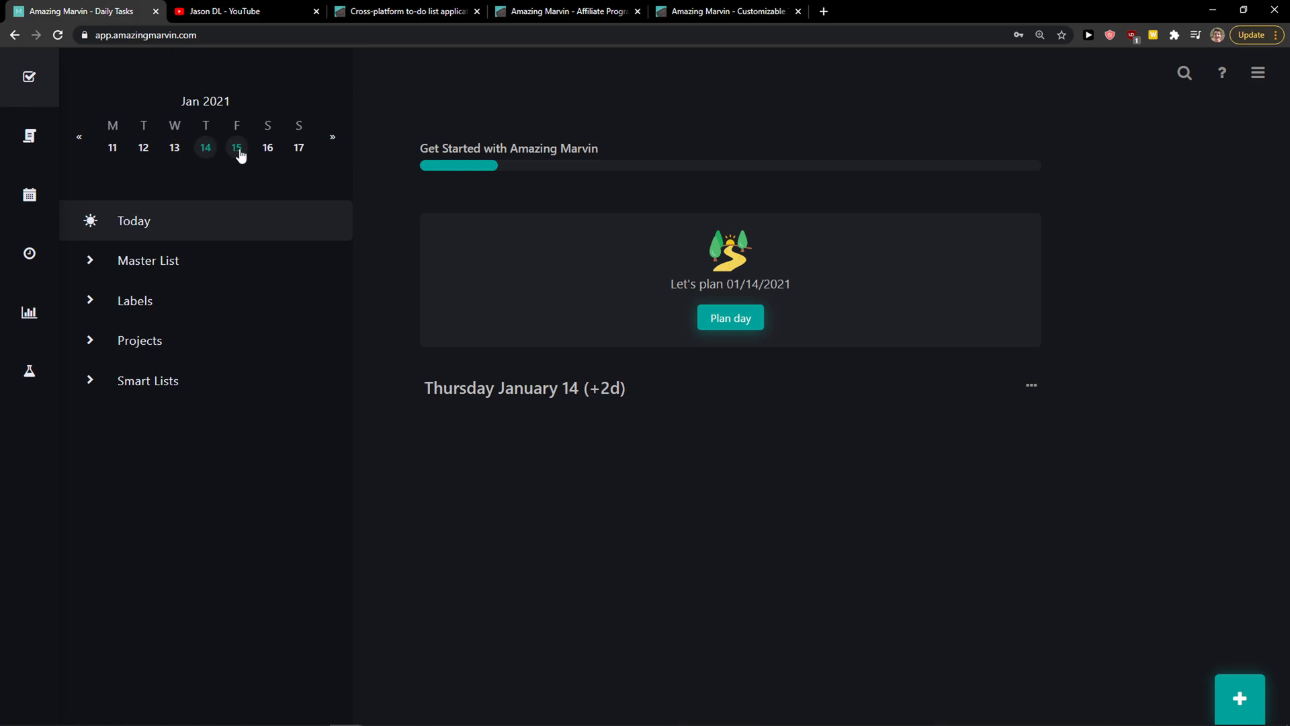
{"action": "left_click", "coordinate": [237, 150]}
{"action": "left_click", "coordinate": [140, 149]}
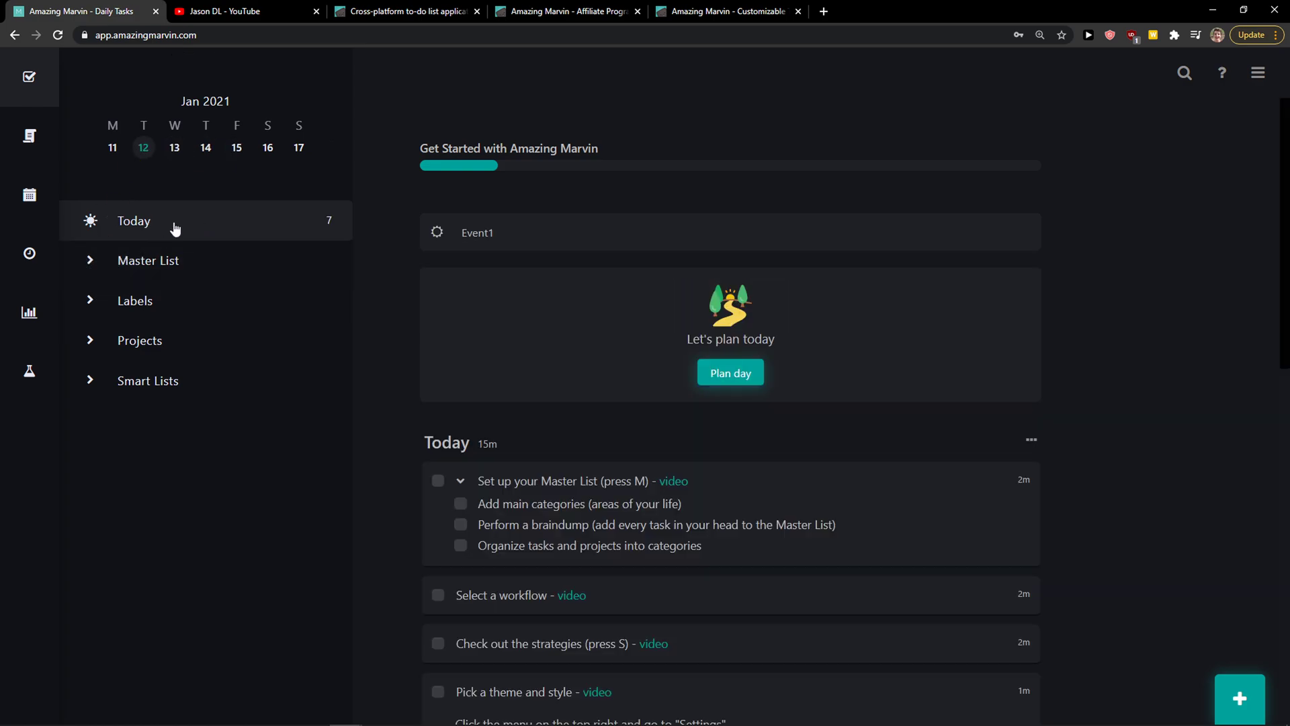
{"action": "scroll", "coordinate": [511, 390], "scroll_direction": "down", "scroll_amount": 5}
{"action": "scroll", "coordinate": [508, 412], "scroll_direction": "up", "scroll_amount": 2}
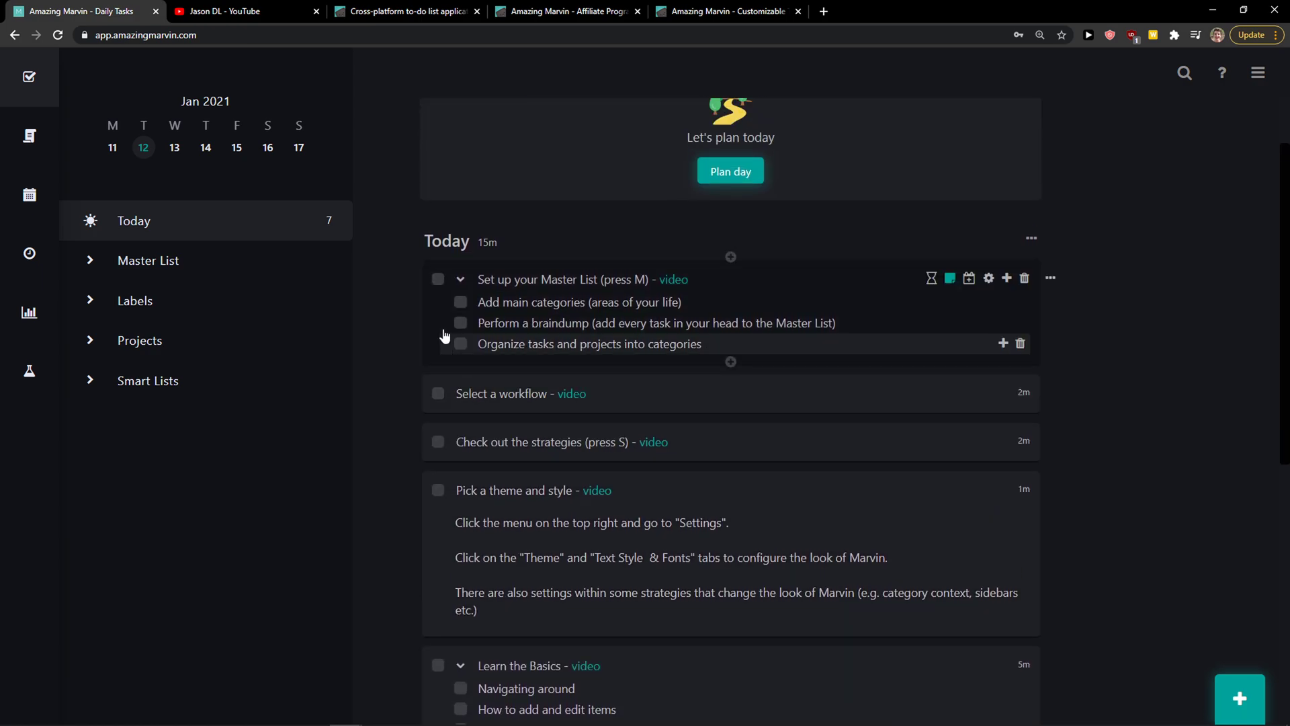
Check off the Set up your Master List task and open the Inbox from the Master List.
{"action": "left_click", "coordinate": [438, 279]}
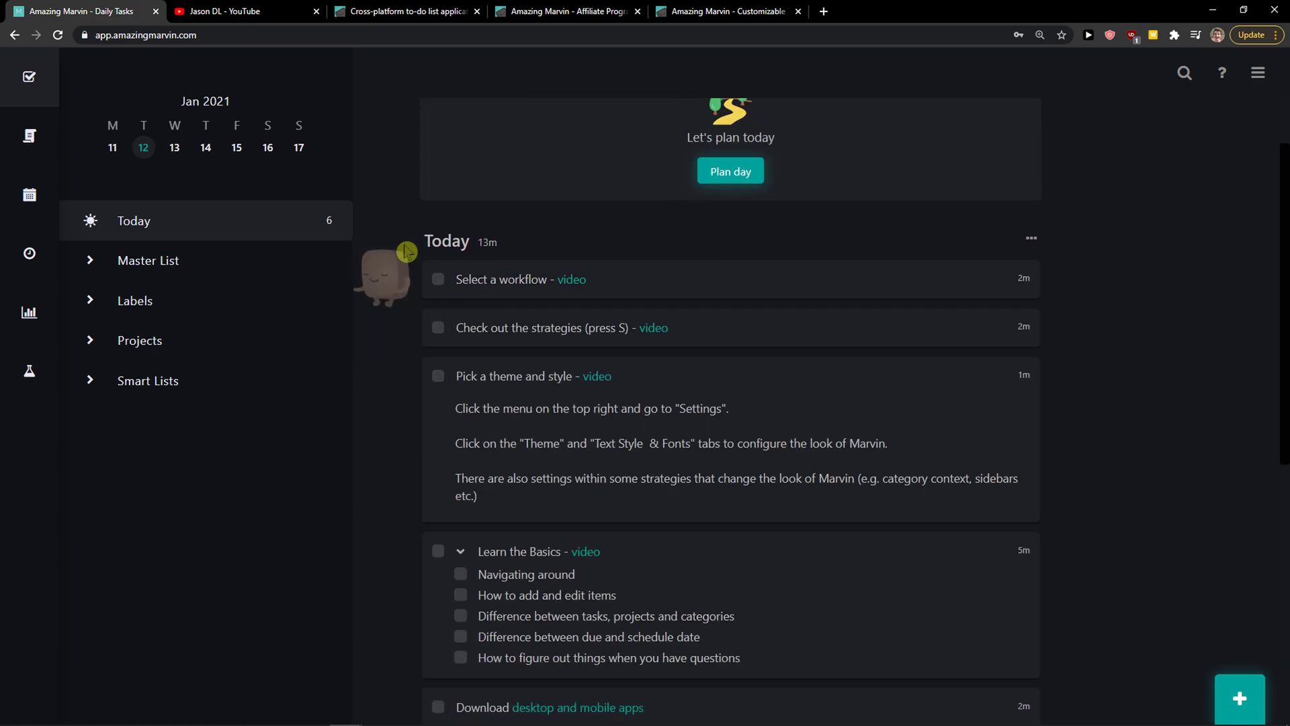
{"action": "left_click", "coordinate": [186, 266]}
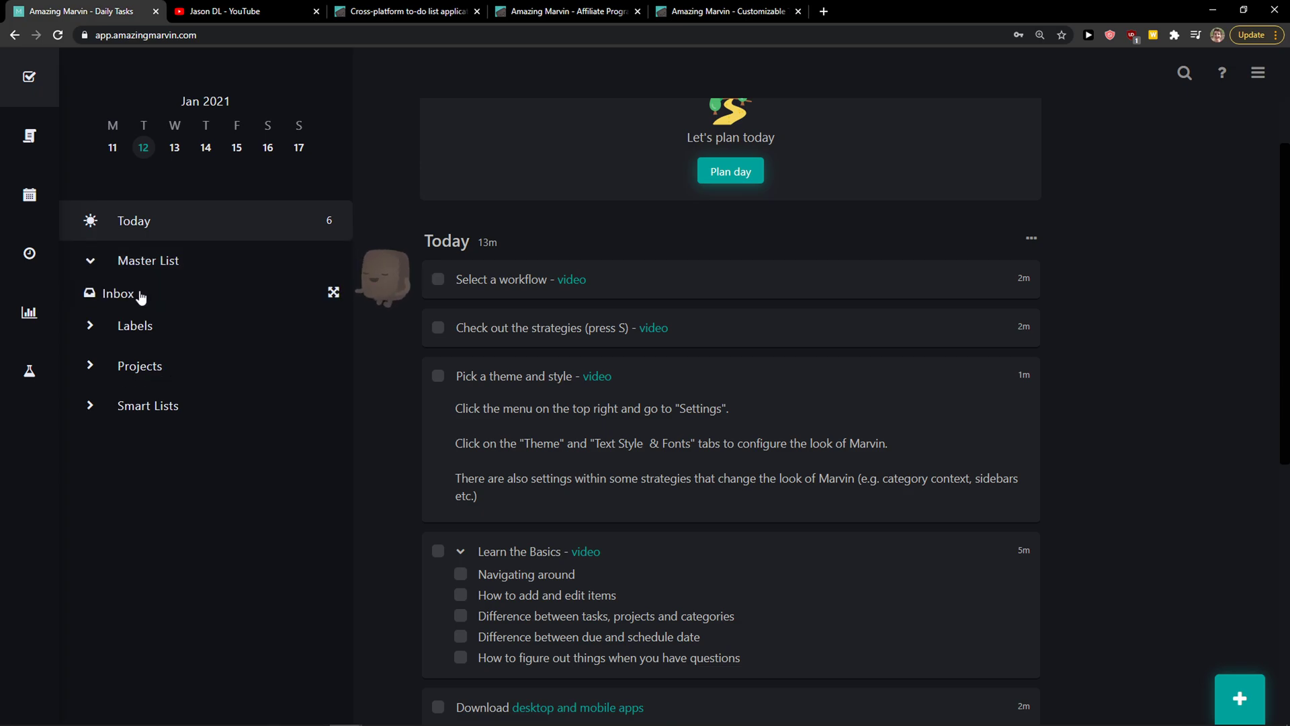
{"action": "left_click", "coordinate": [119, 294]}
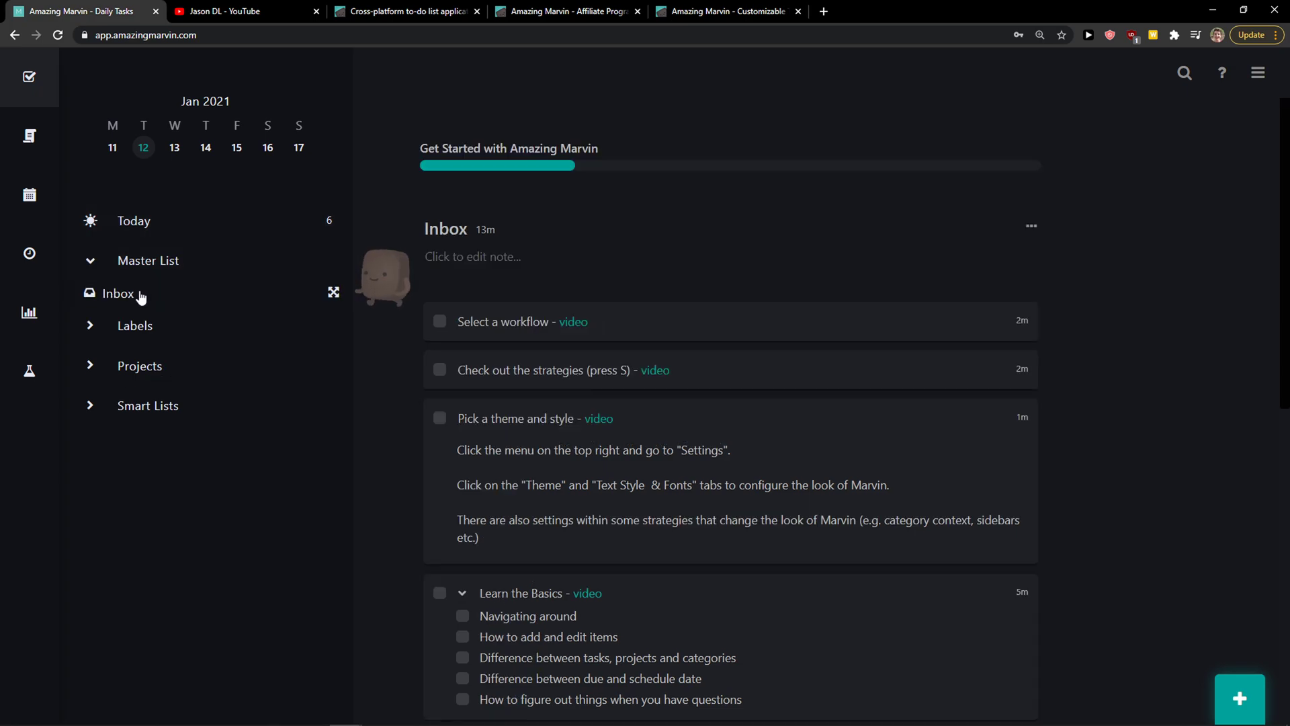
{"action": "left_click", "coordinate": [184, 265]}
{"action": "left_click", "coordinate": [185, 266]}
Browse the Master List's Today and Smart Lists panels, then open the Labels settings.
{"action": "left_click", "coordinate": [28, 156]}
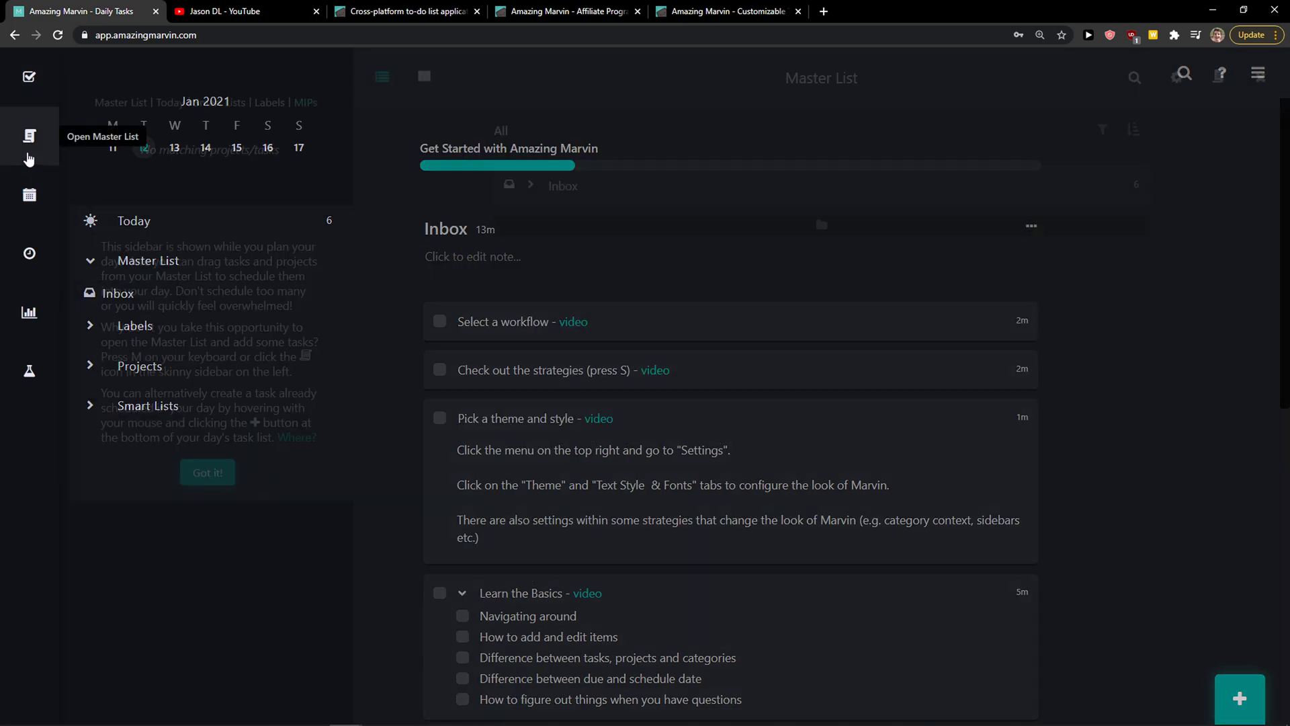
{"action": "left_click", "coordinate": [164, 104]}
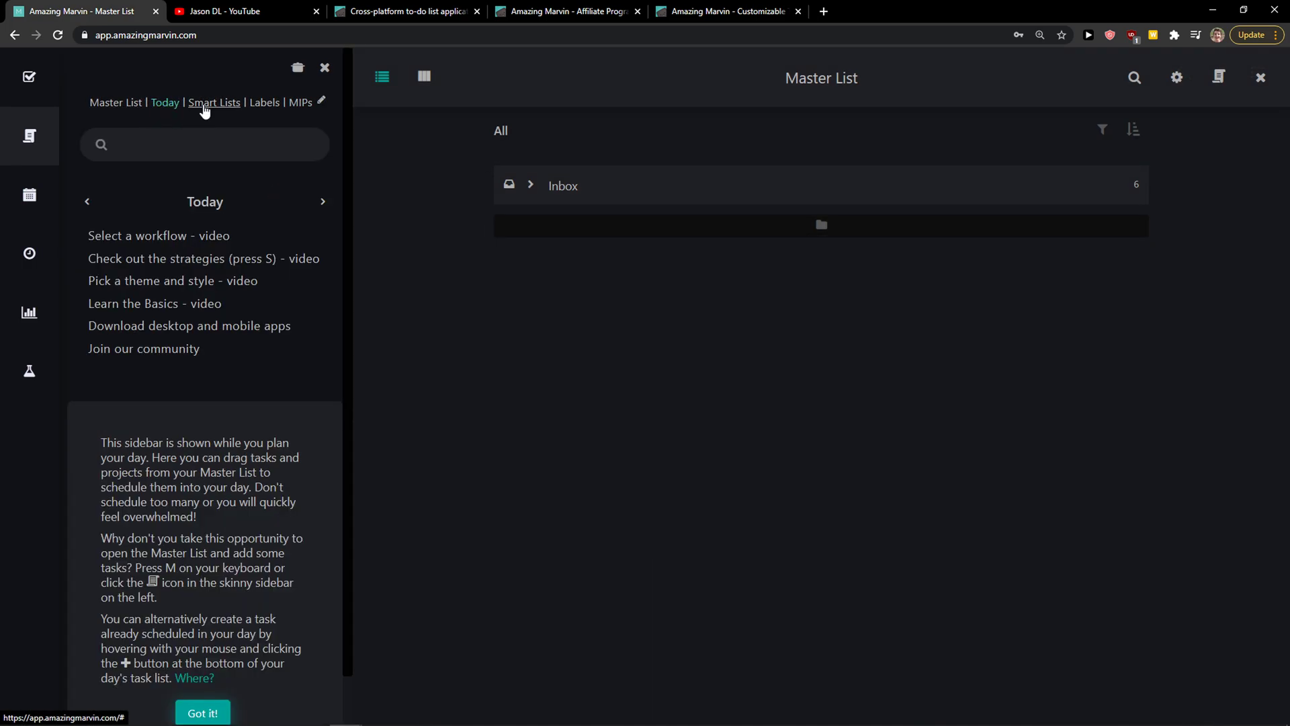
{"action": "left_click", "coordinate": [203, 104]}
{"action": "left_click", "coordinate": [25, 95]}
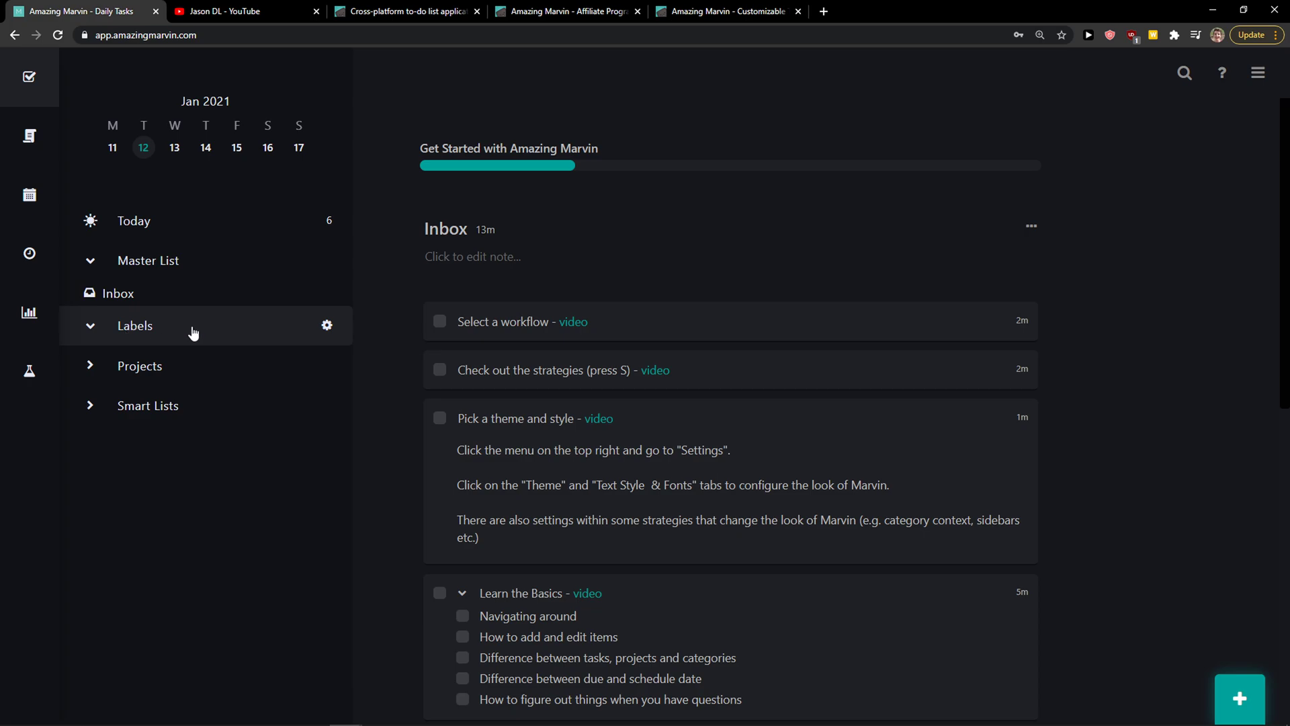
{"action": "left_click", "coordinate": [327, 325]}
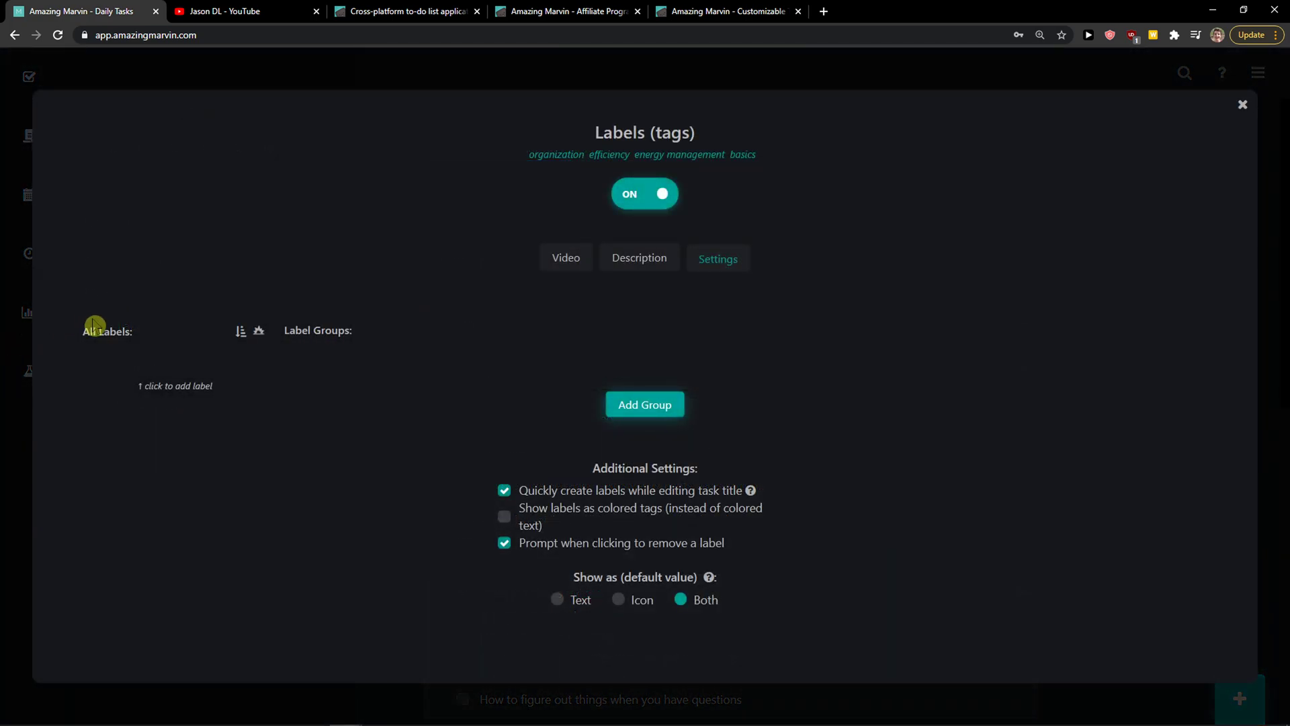
Add a label named 'video' and colour it red.
{"action": "left_click", "coordinate": [148, 367]}
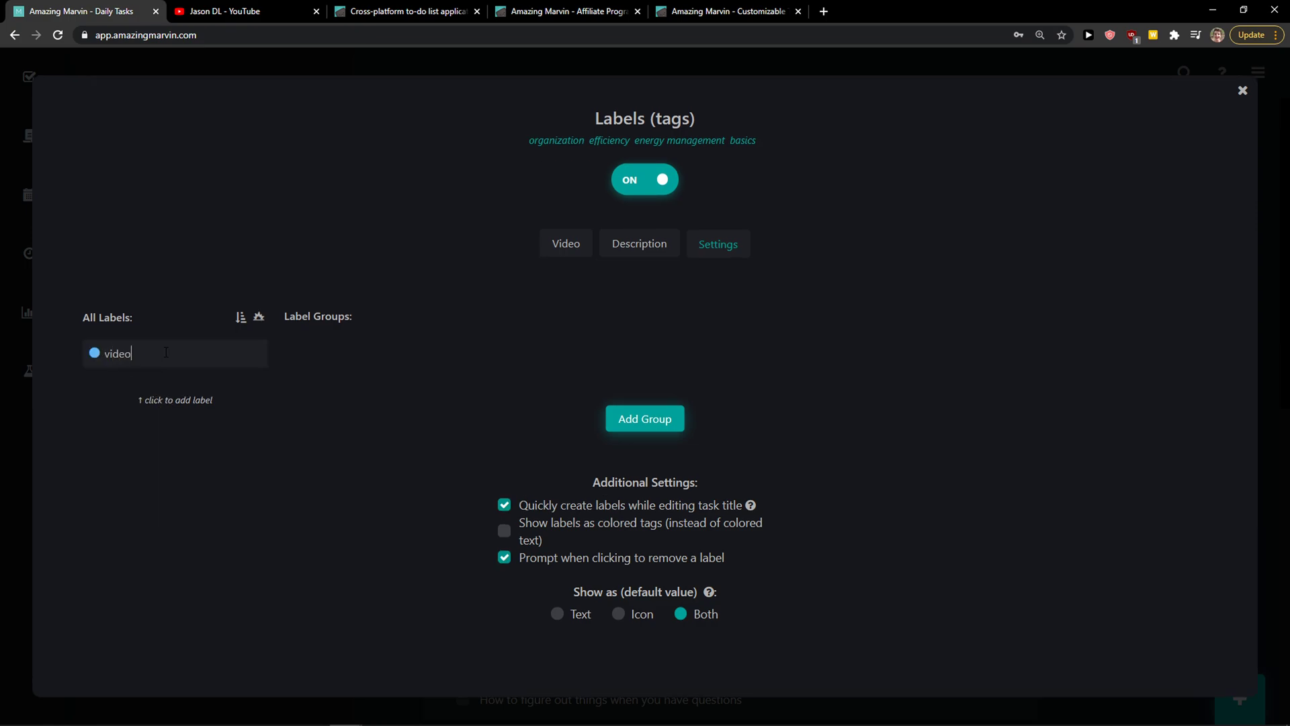
{"action": "key", "text": "Return"}
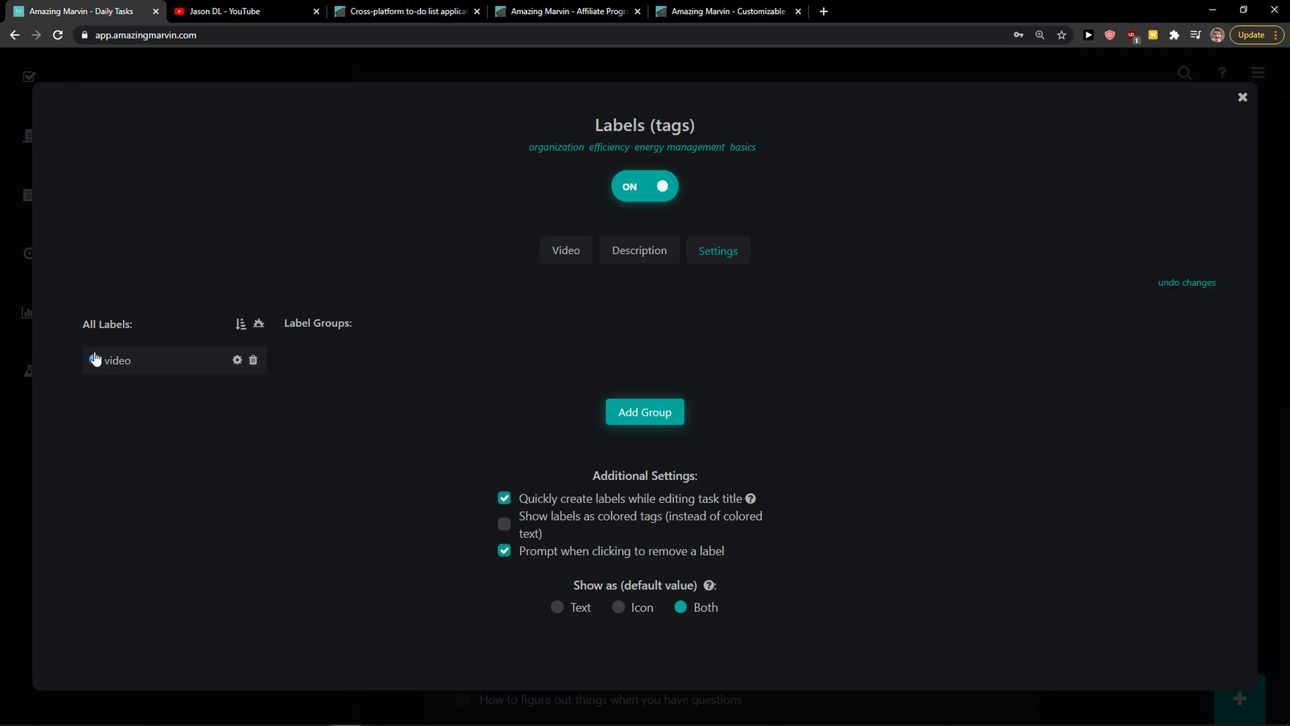
{"action": "left_click", "coordinate": [95, 367]}
{"action": "left_click", "coordinate": [98, 379]}
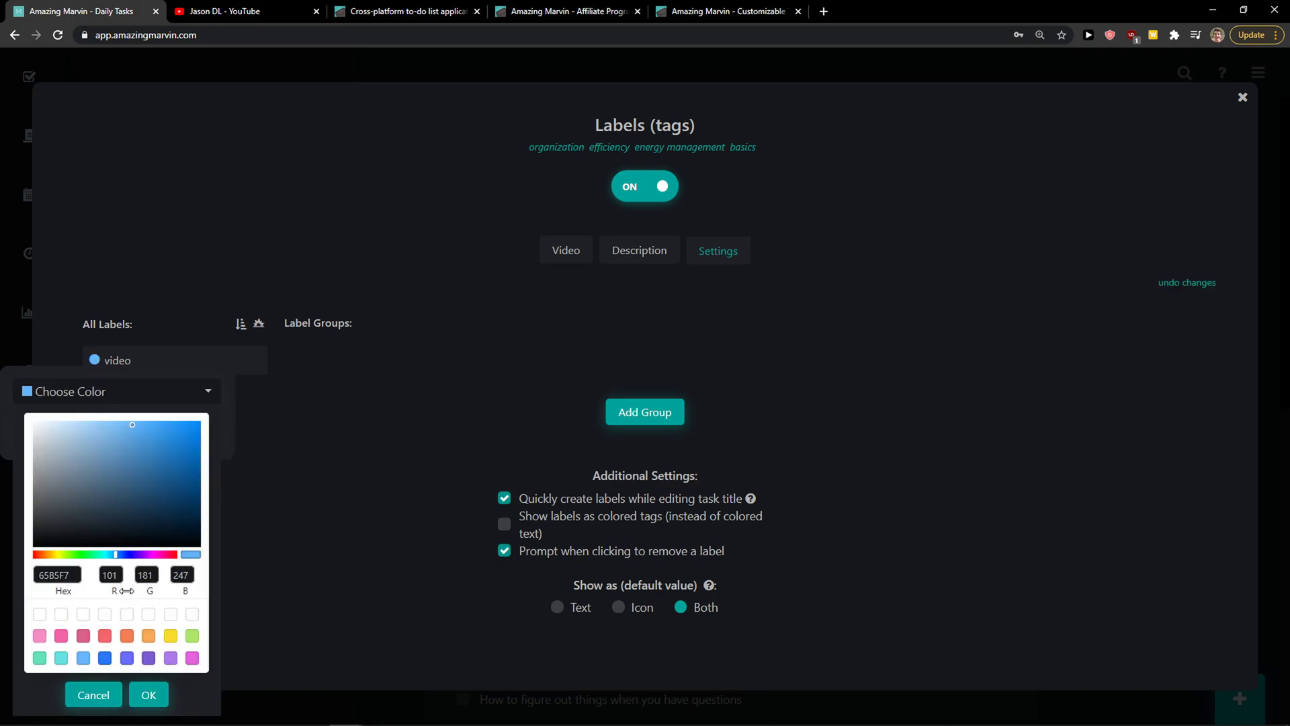
{"action": "left_click", "coordinate": [103, 637]}
{"action": "left_click", "coordinate": [138, 441]}
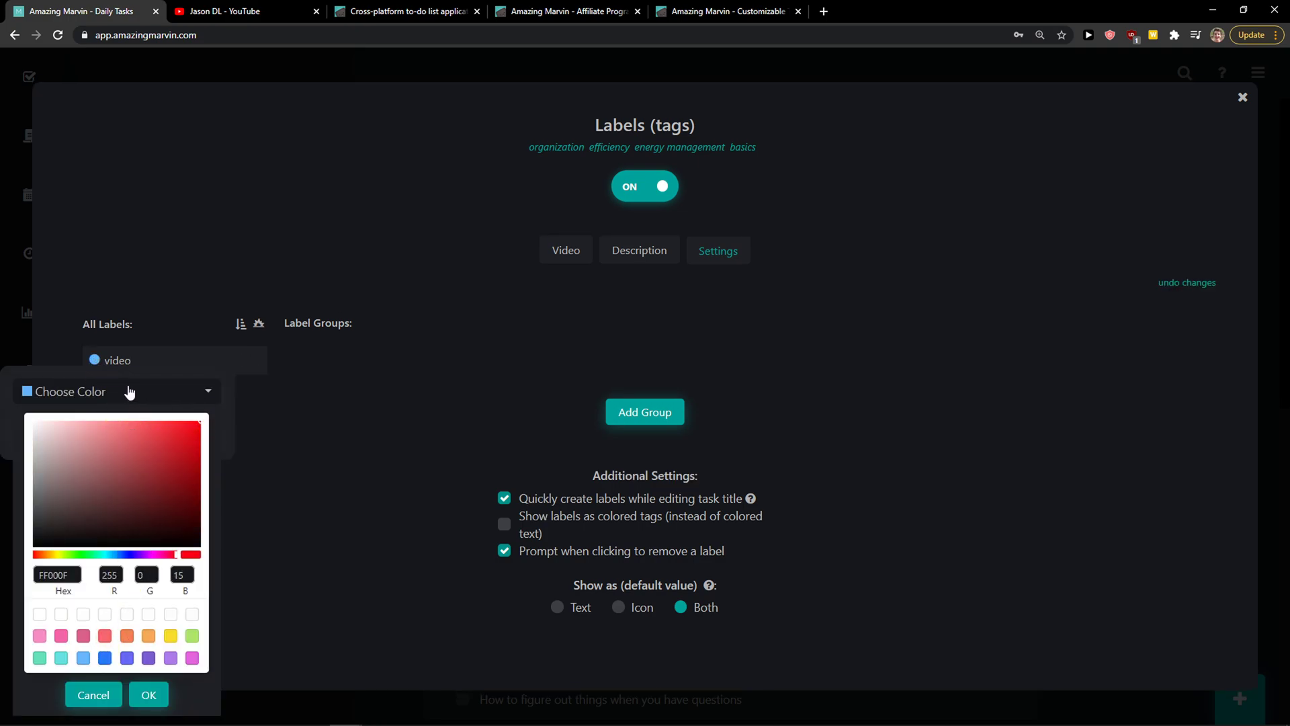
{"action": "left_click", "coordinate": [148, 694]}
Give the video label a video-camera icon.
{"action": "left_click", "coordinate": [42, 436]}
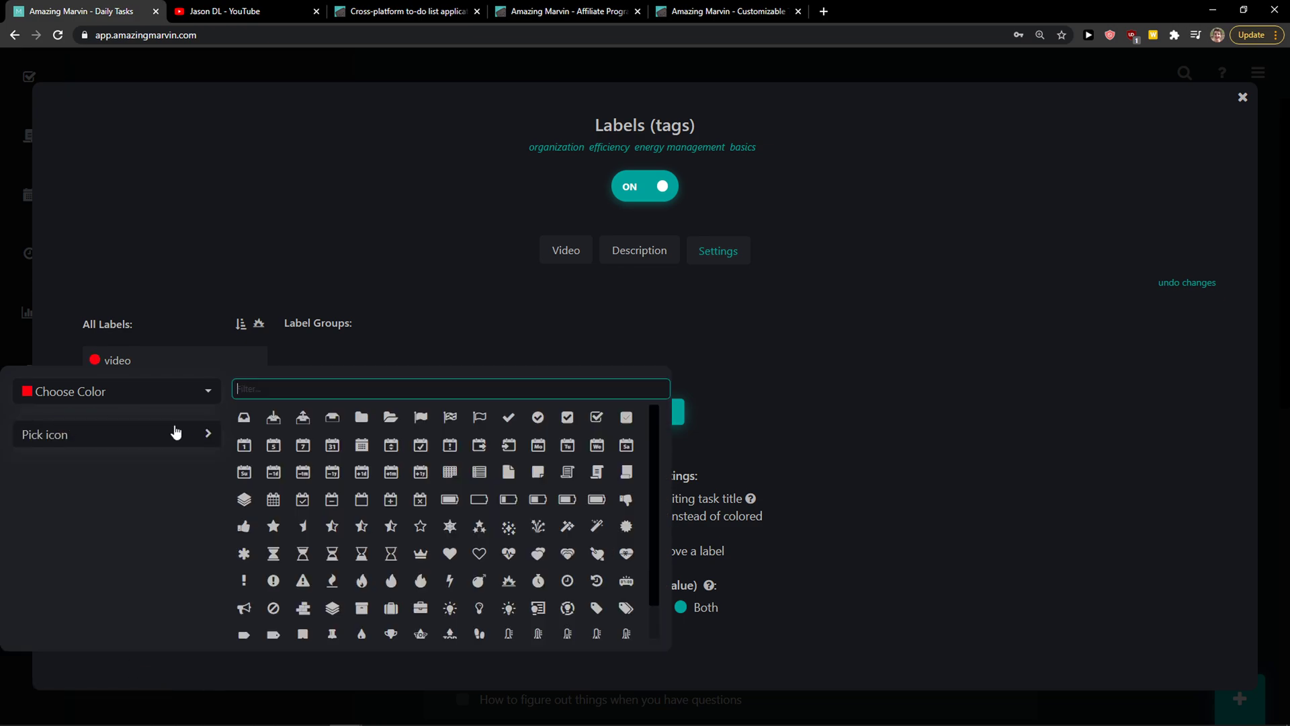
{"action": "scroll", "coordinate": [401, 579], "scroll_direction": "down", "scroll_amount": 1}
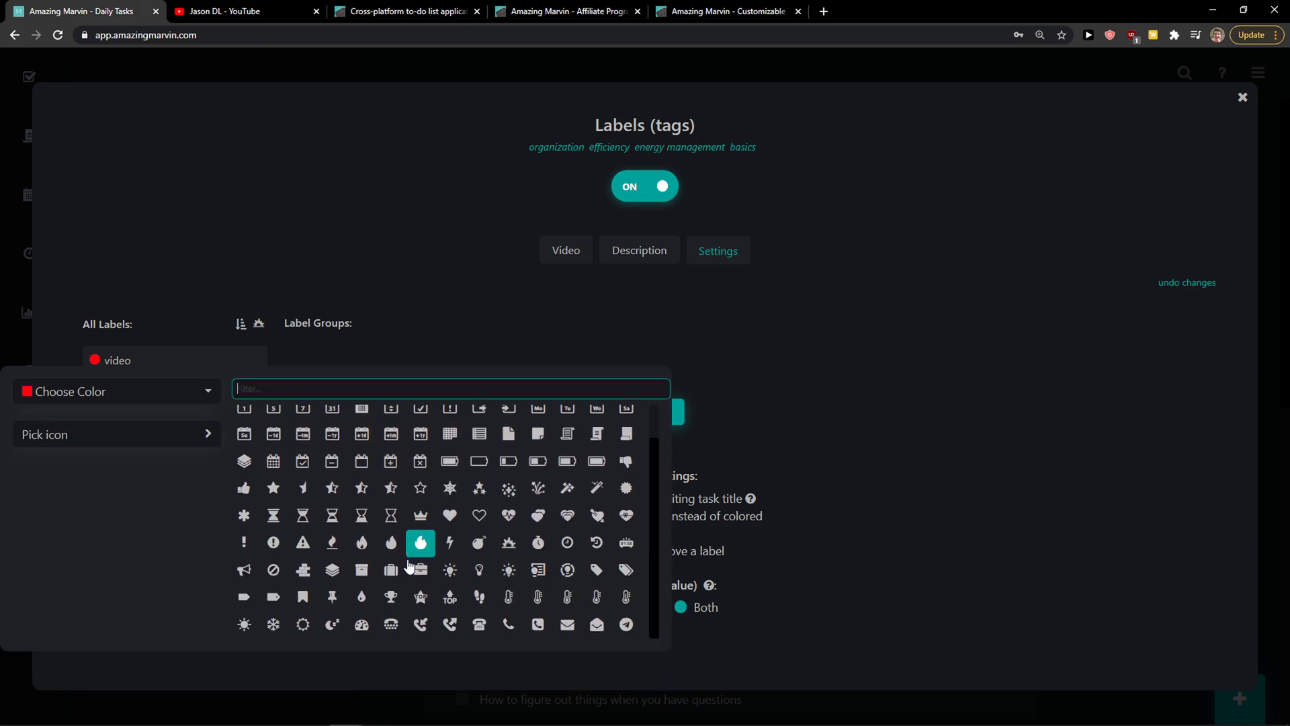
{"action": "type", "text": "vi"}
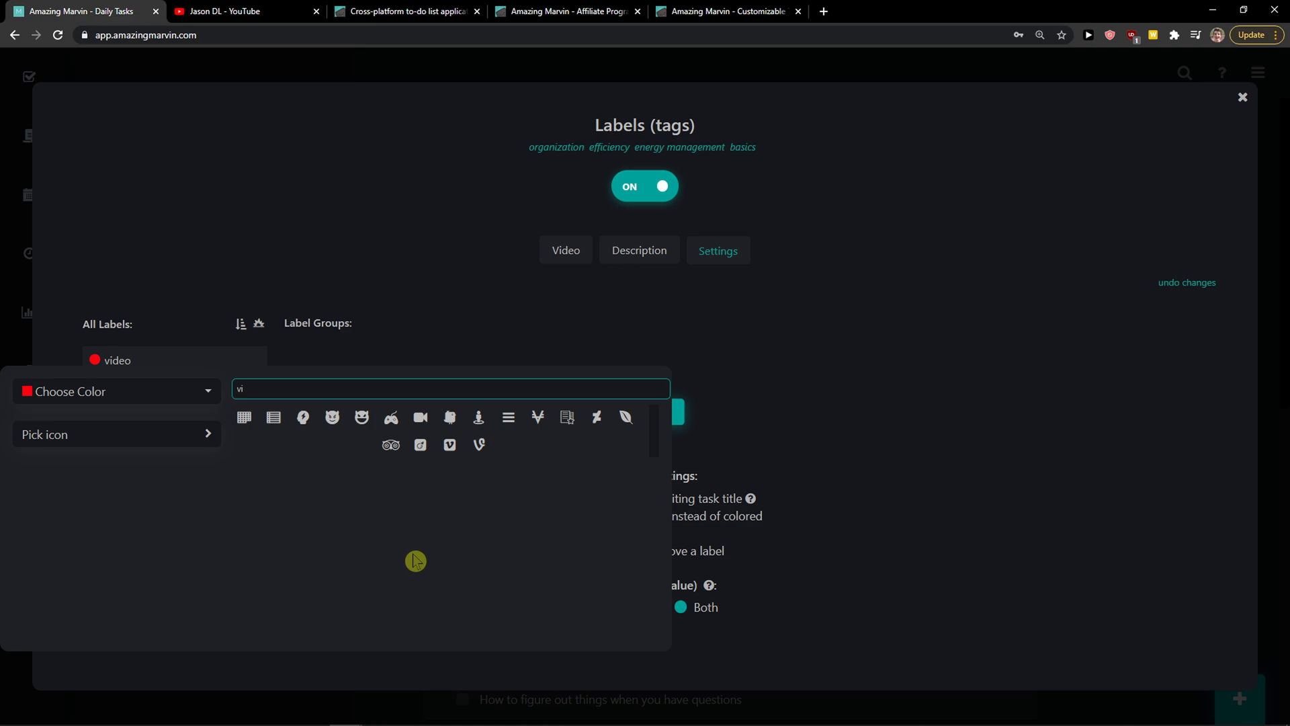
{"action": "left_click", "coordinate": [420, 417]}
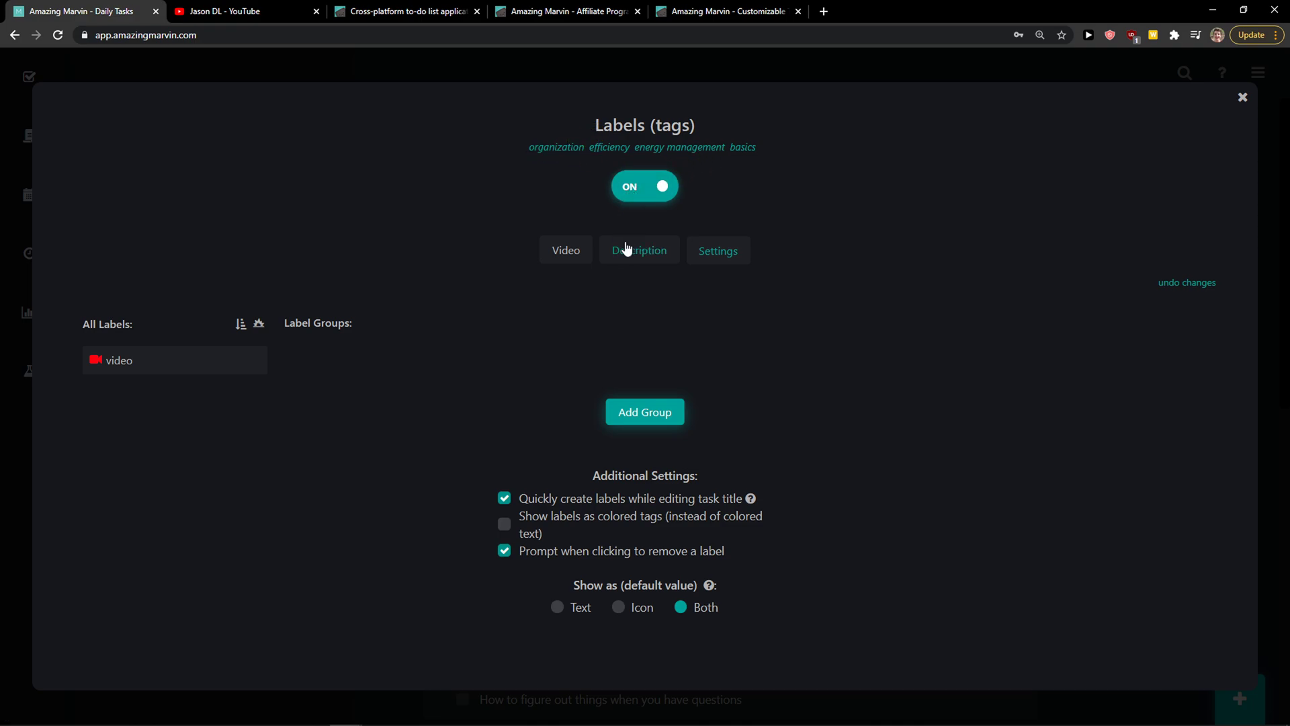
Create a blue label group named 'Video Youtube'.
{"action": "left_click", "coordinate": [653, 412]}
{"action": "left_click", "coordinate": [351, 350]}
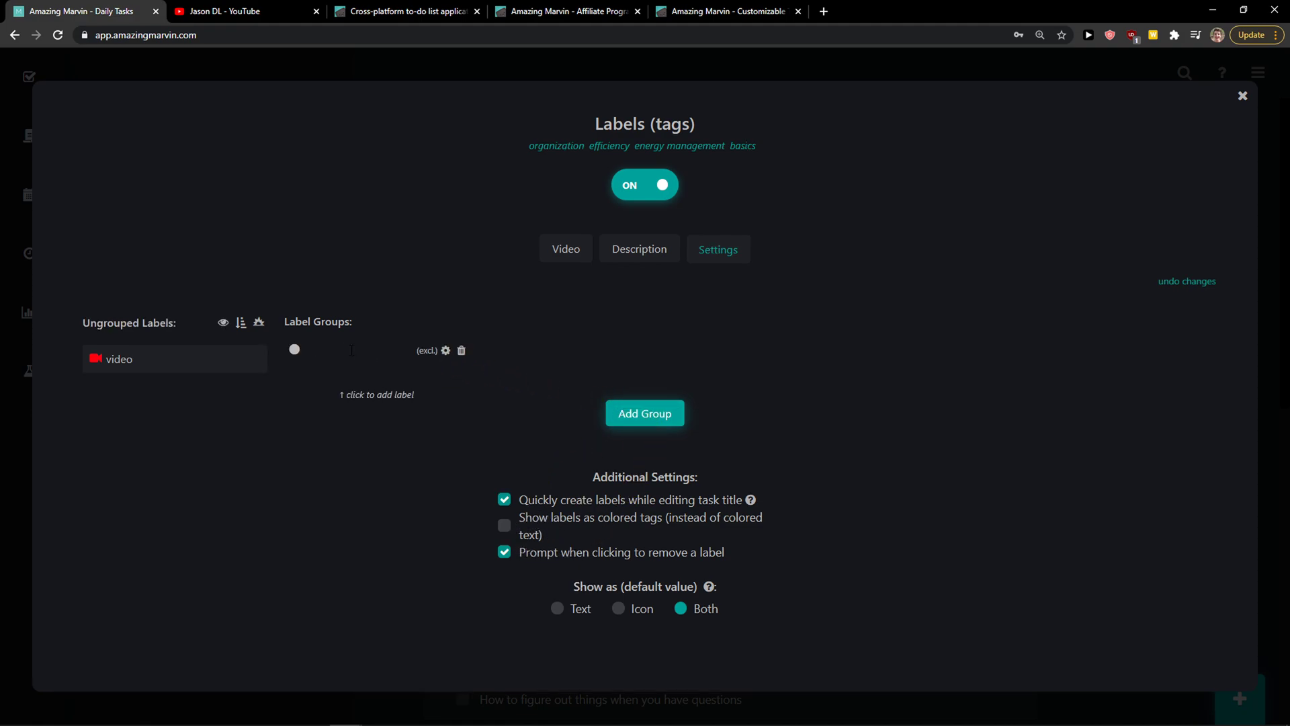
{"action": "type", "text": "Video Youtube"}
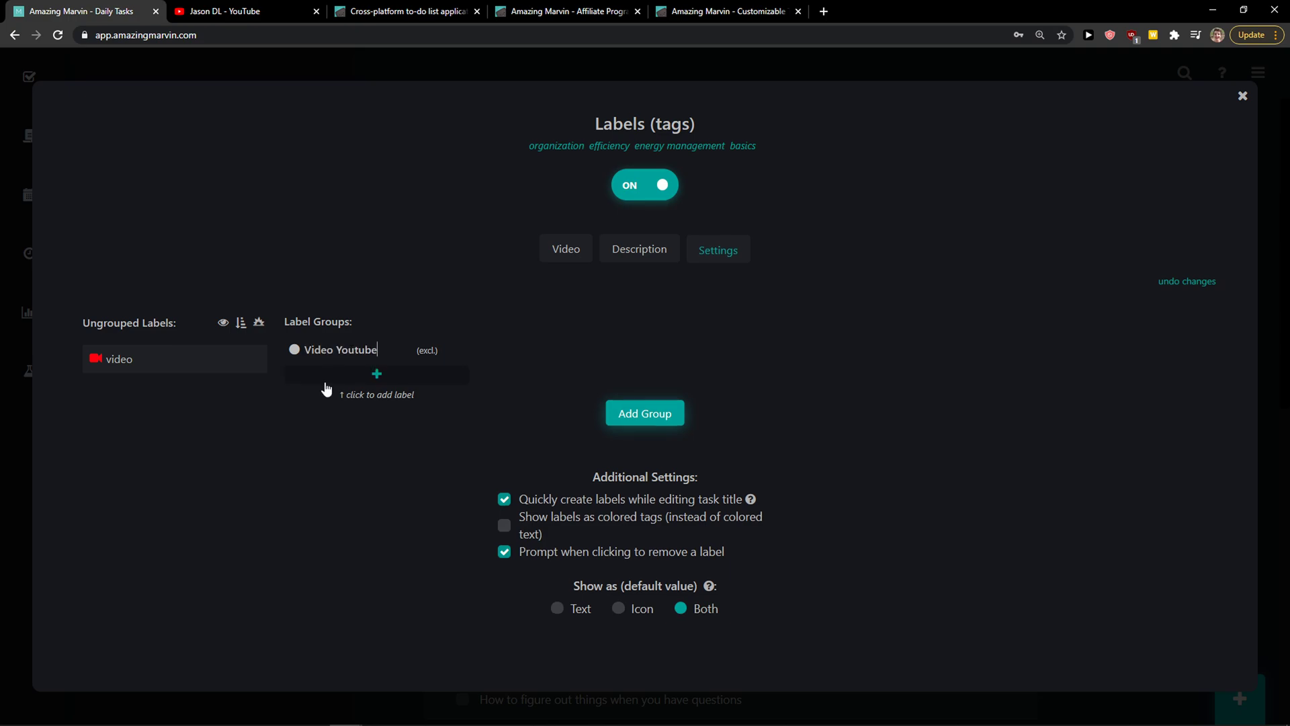
{"action": "left_click", "coordinate": [325, 383]}
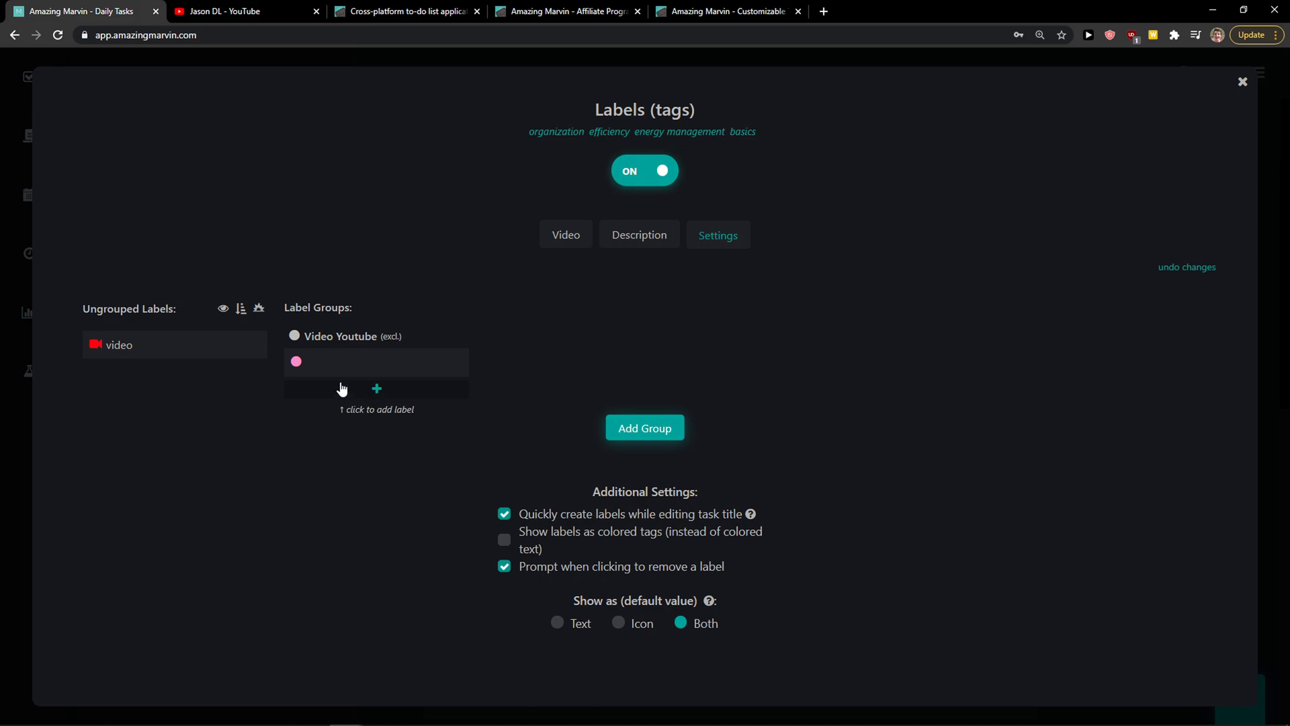
{"action": "left_click", "coordinate": [326, 343]}
{"action": "left_click", "coordinate": [295, 349]}
{"action": "left_click", "coordinate": [259, 380]}
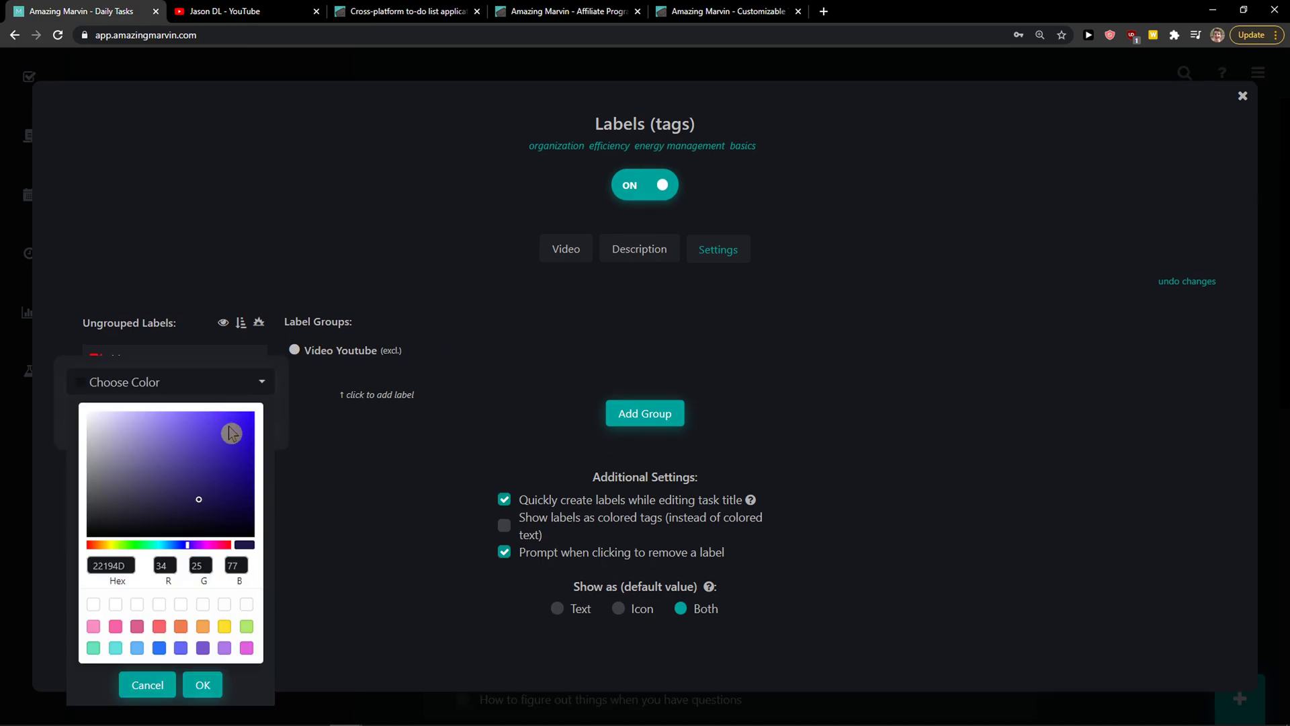
{"action": "left_click", "coordinate": [307, 414]}
{"action": "left_click", "coordinate": [321, 453]}
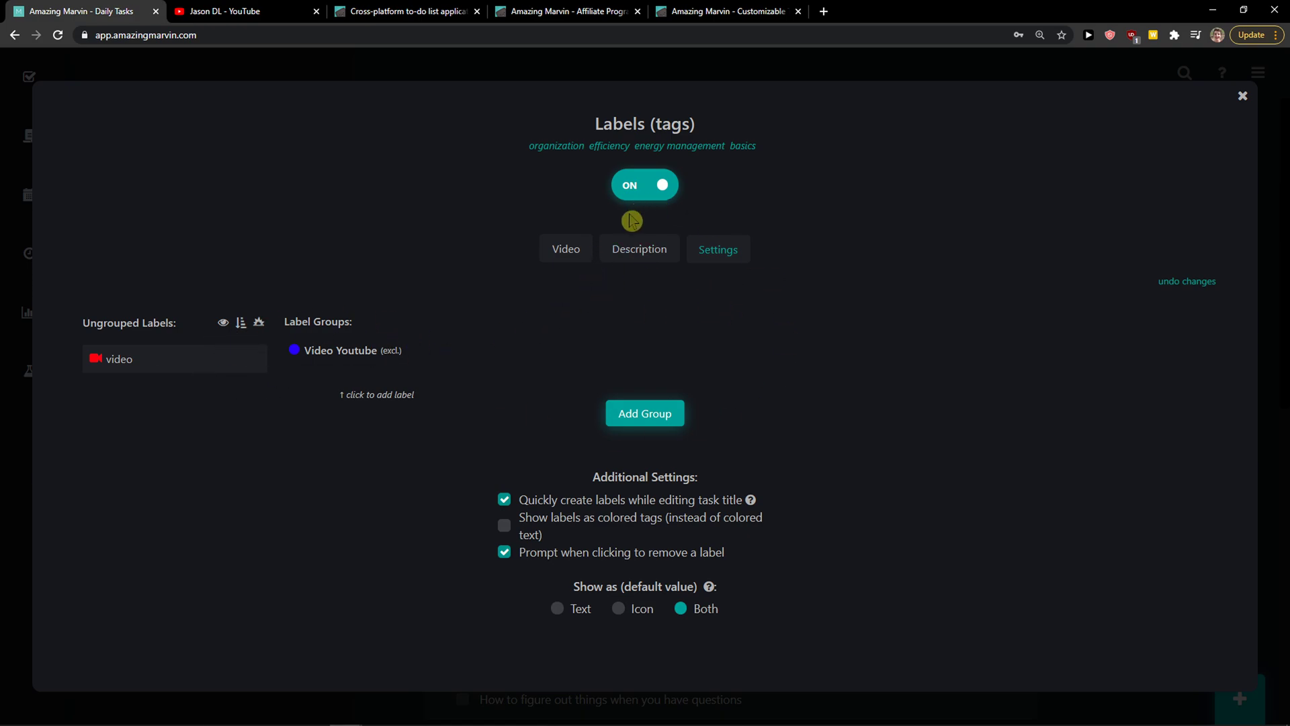
Review the Labels feature, set labels to show as both text and icon, and close the dialog.
{"action": "left_click", "coordinate": [633, 259]}
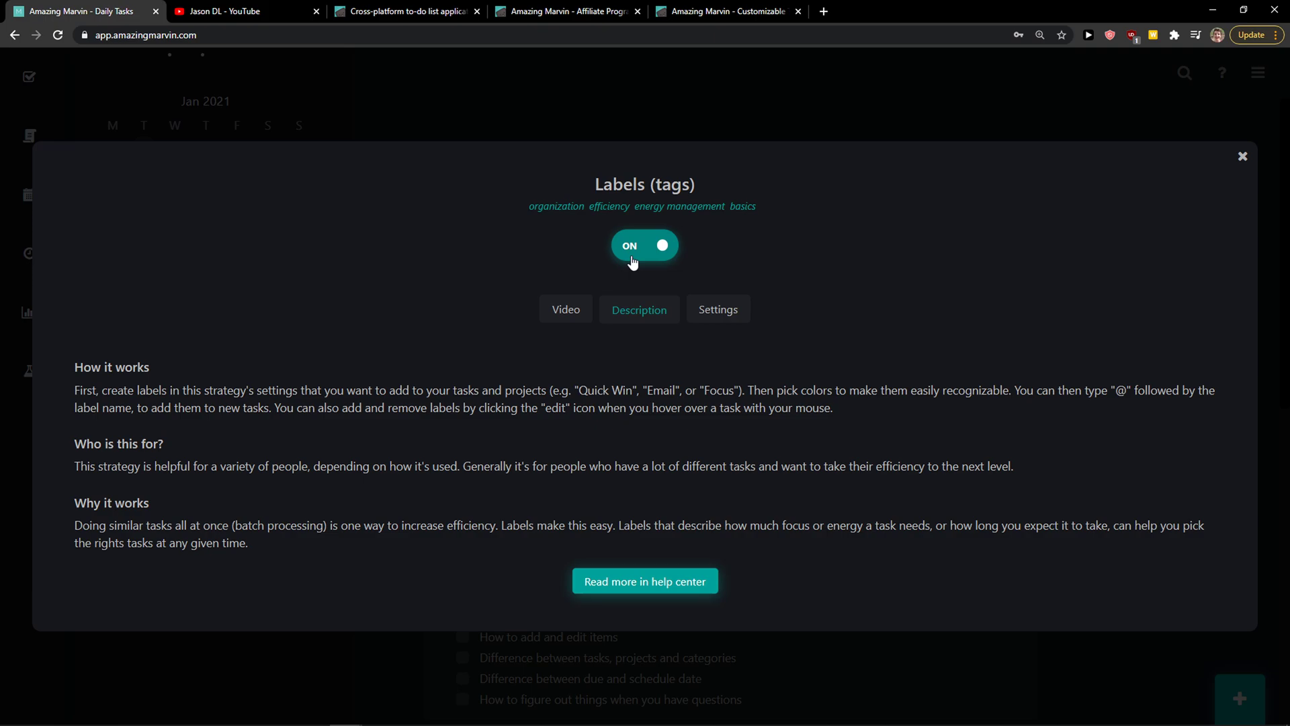
{"action": "left_click", "coordinate": [566, 309]}
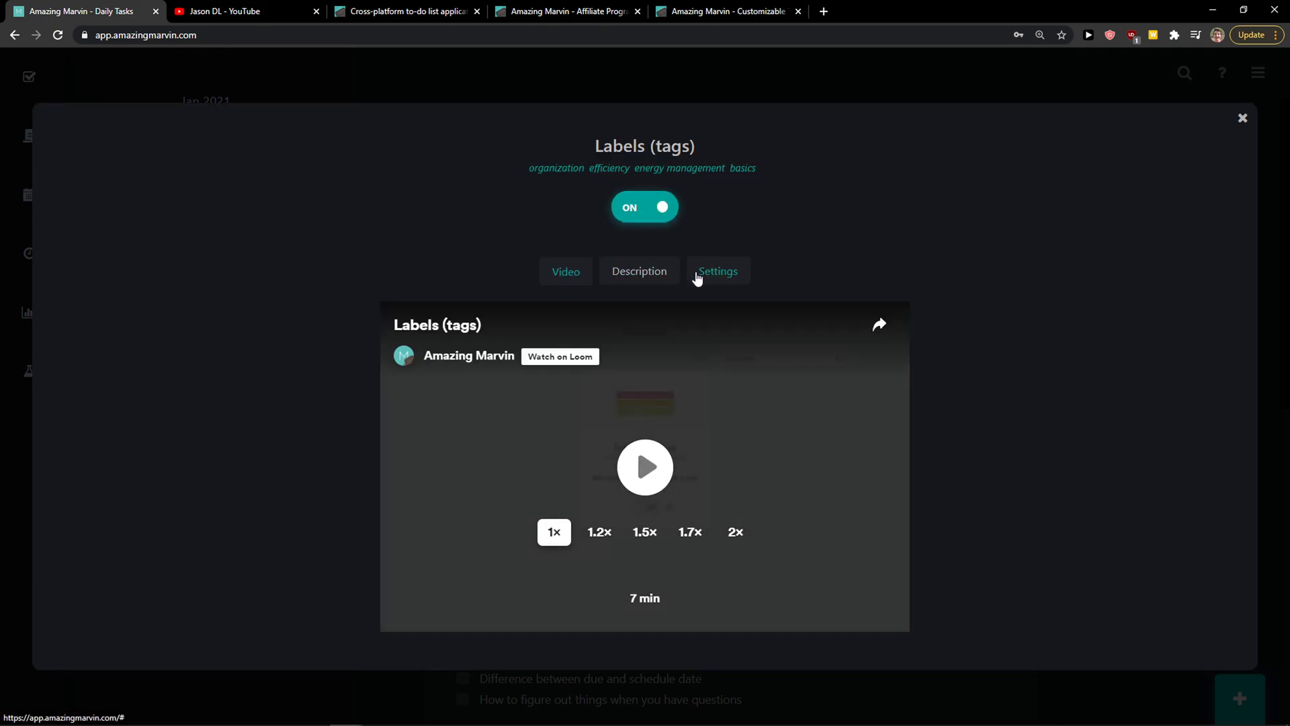
{"action": "left_click", "coordinate": [697, 278]}
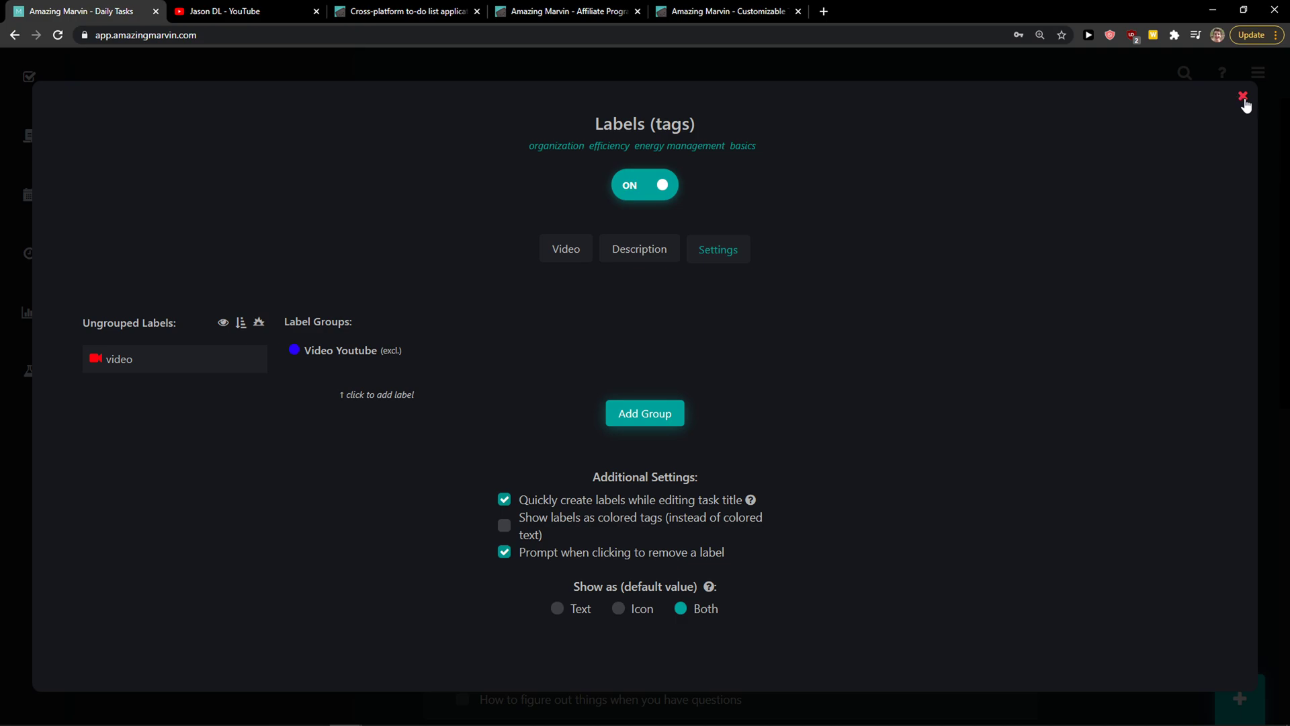
{"action": "left_click_drag", "start_coordinate": [917, 317], "coordinate": [603, 531]}
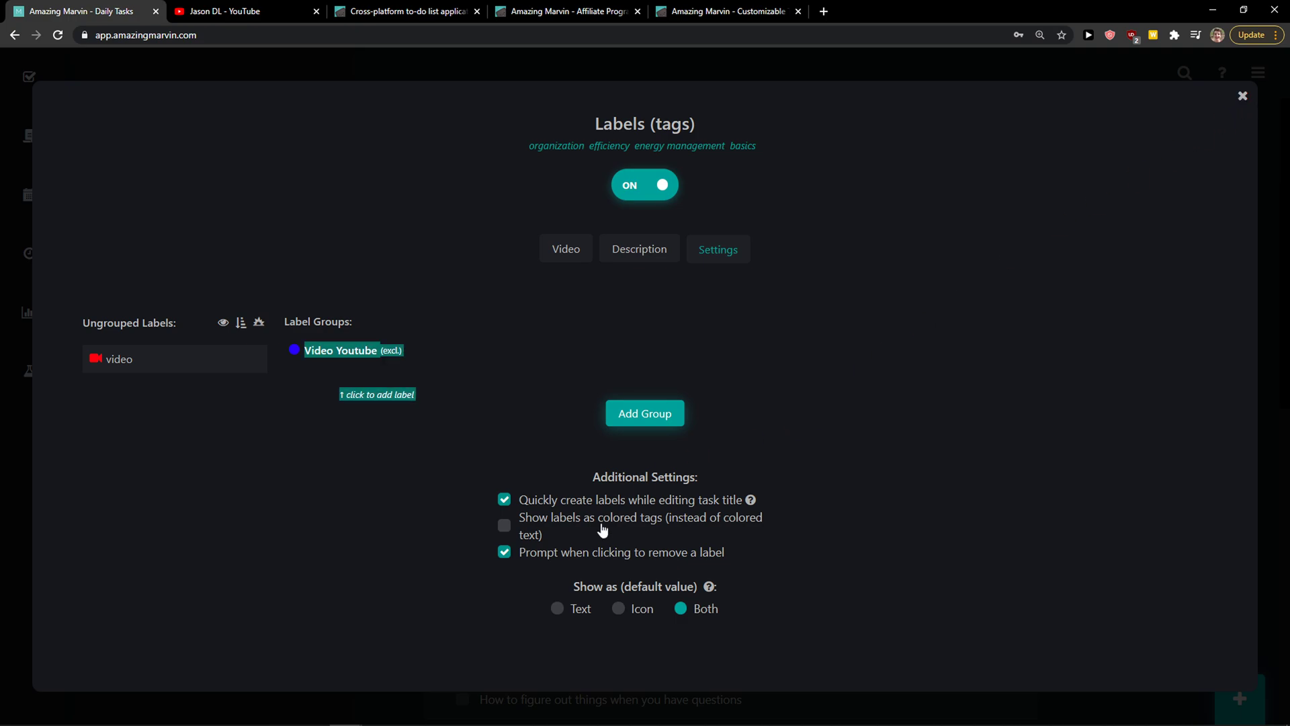
{"action": "left_click", "coordinate": [619, 611]}
{"action": "left_click", "coordinate": [575, 612]}
{"action": "left_click", "coordinate": [702, 610]}
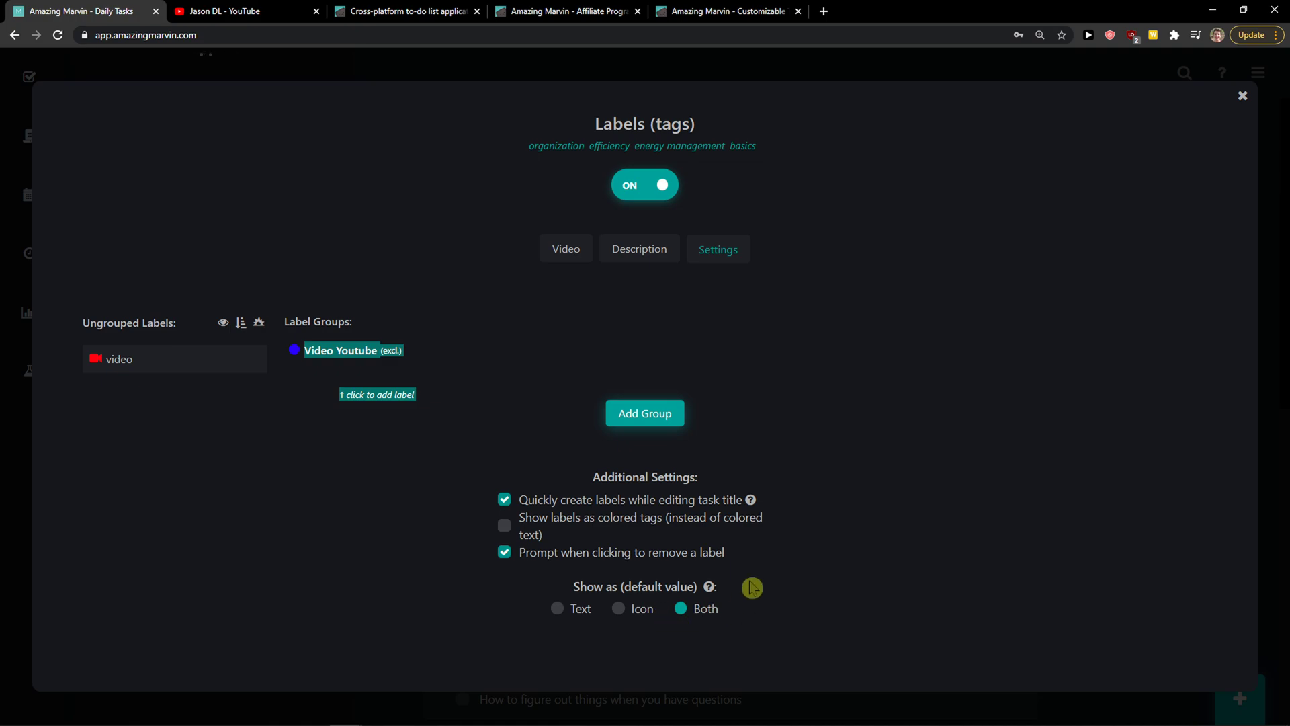
{"action": "left_click", "coordinate": [1243, 98]}
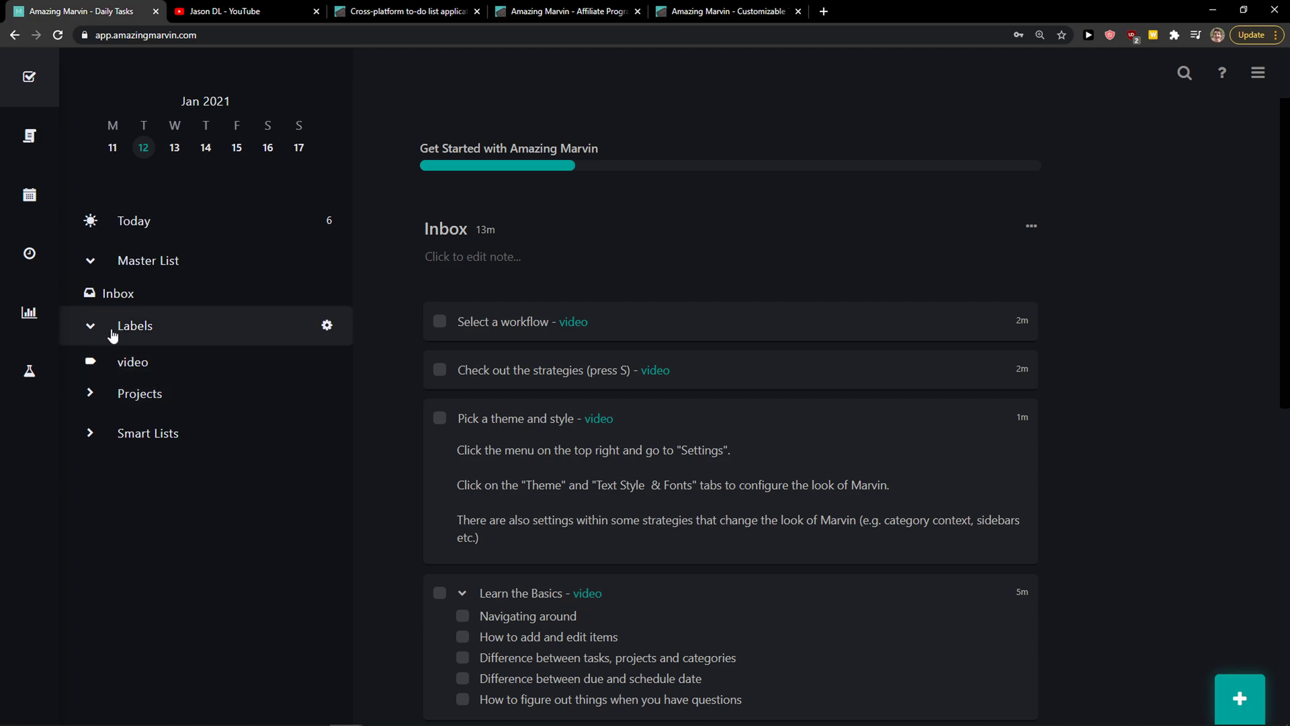
Open the items tagged 'video' and collapse the Smart Lists and Projects sections.
{"action": "left_click", "coordinate": [91, 325]}
{"action": "left_click", "coordinate": [90, 325]}
{"action": "left_click", "coordinate": [134, 363]}
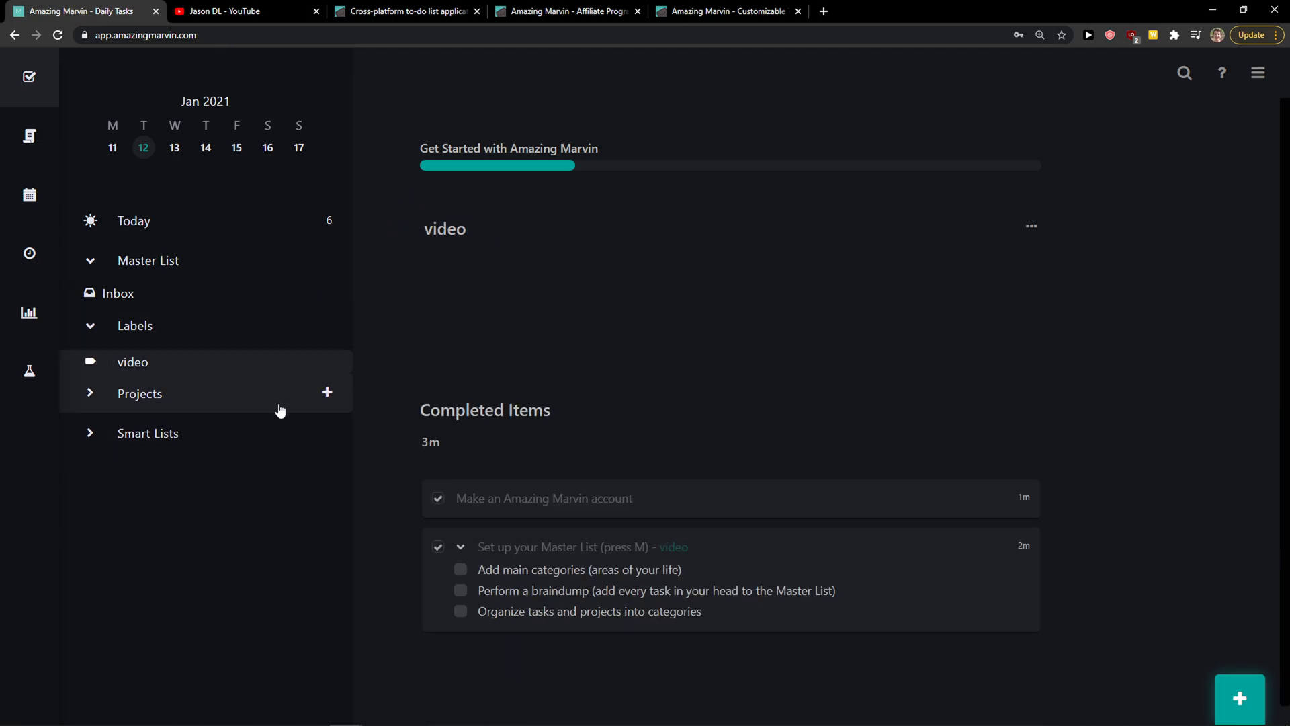
{"action": "left_click", "coordinate": [90, 434]}
{"action": "left_click", "coordinate": [97, 401]}
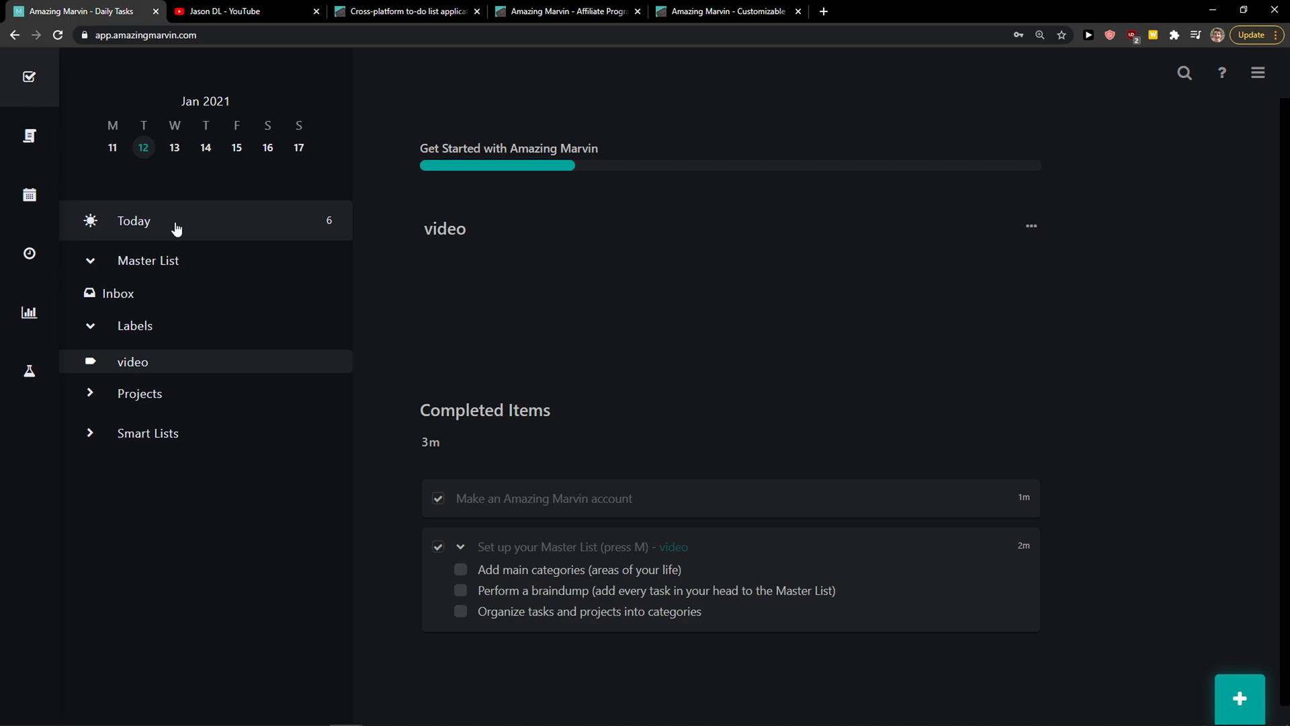
Create a project named 'Youtube' in the Inbox with quick add.
{"action": "left_click", "coordinate": [1233, 707]}
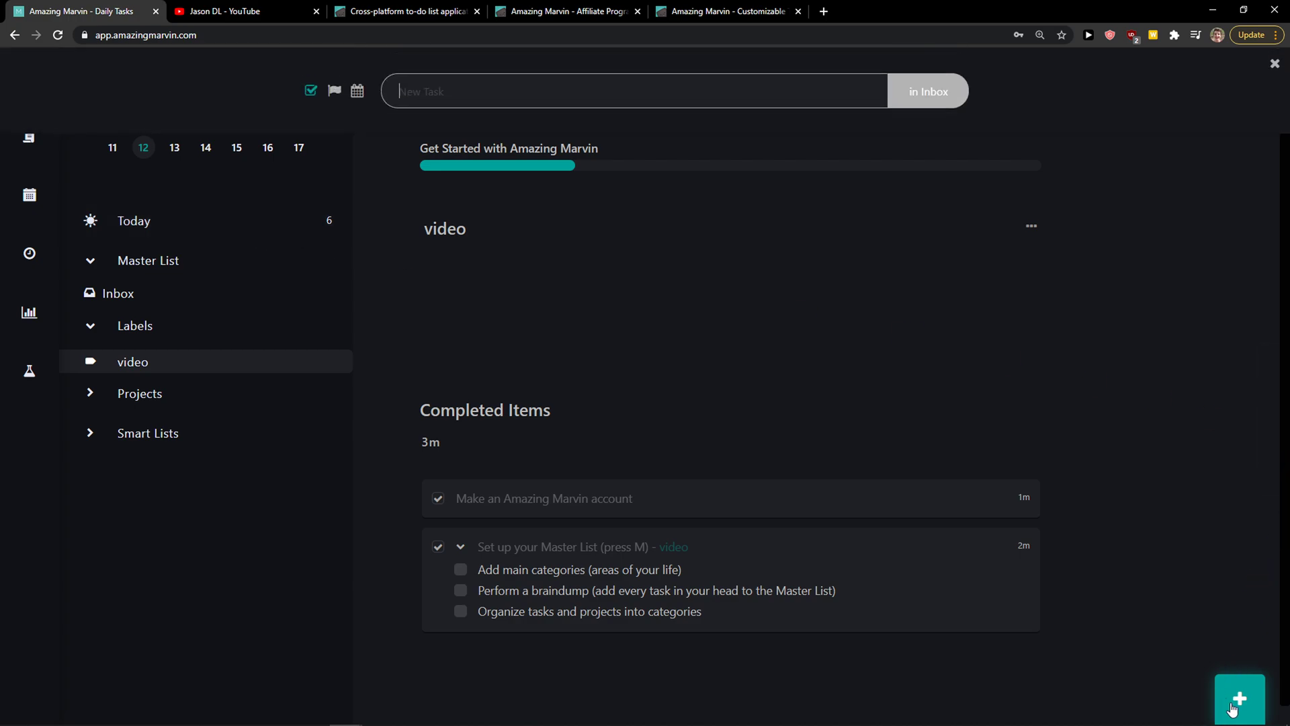
{"action": "left_click", "coordinate": [334, 98]}
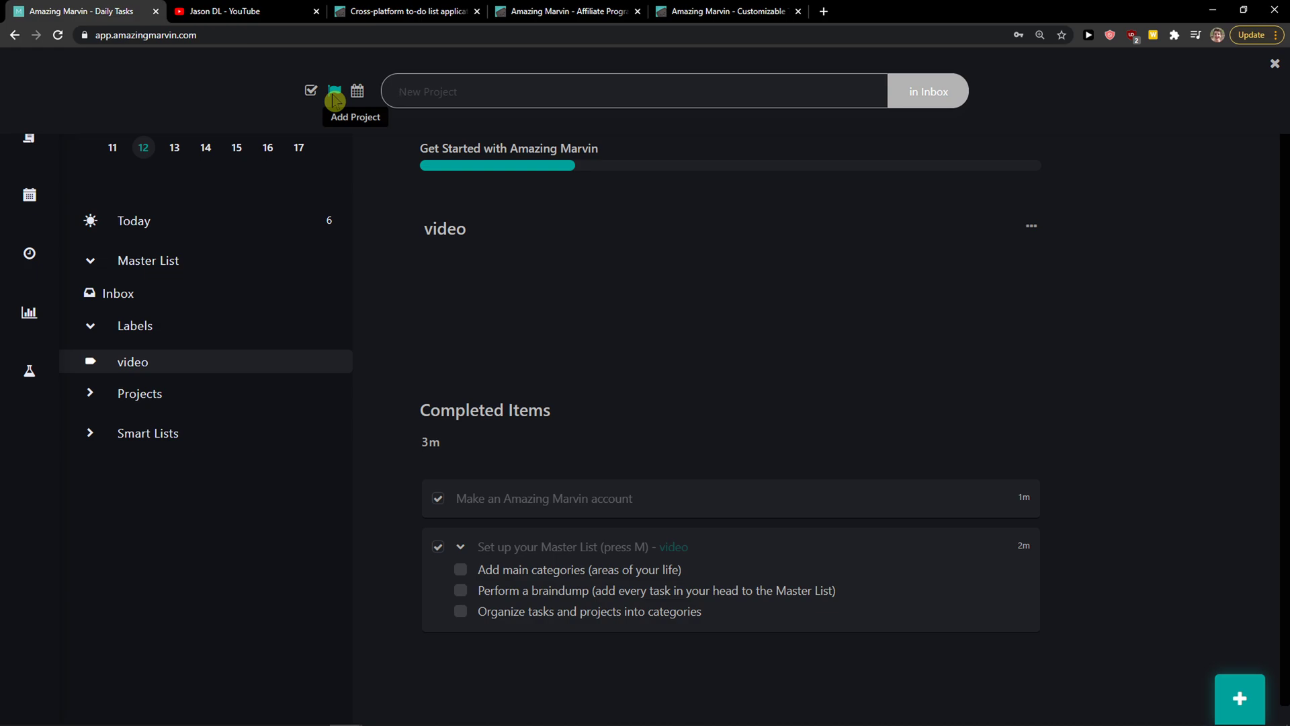
{"action": "left_click", "coordinate": [356, 98]}
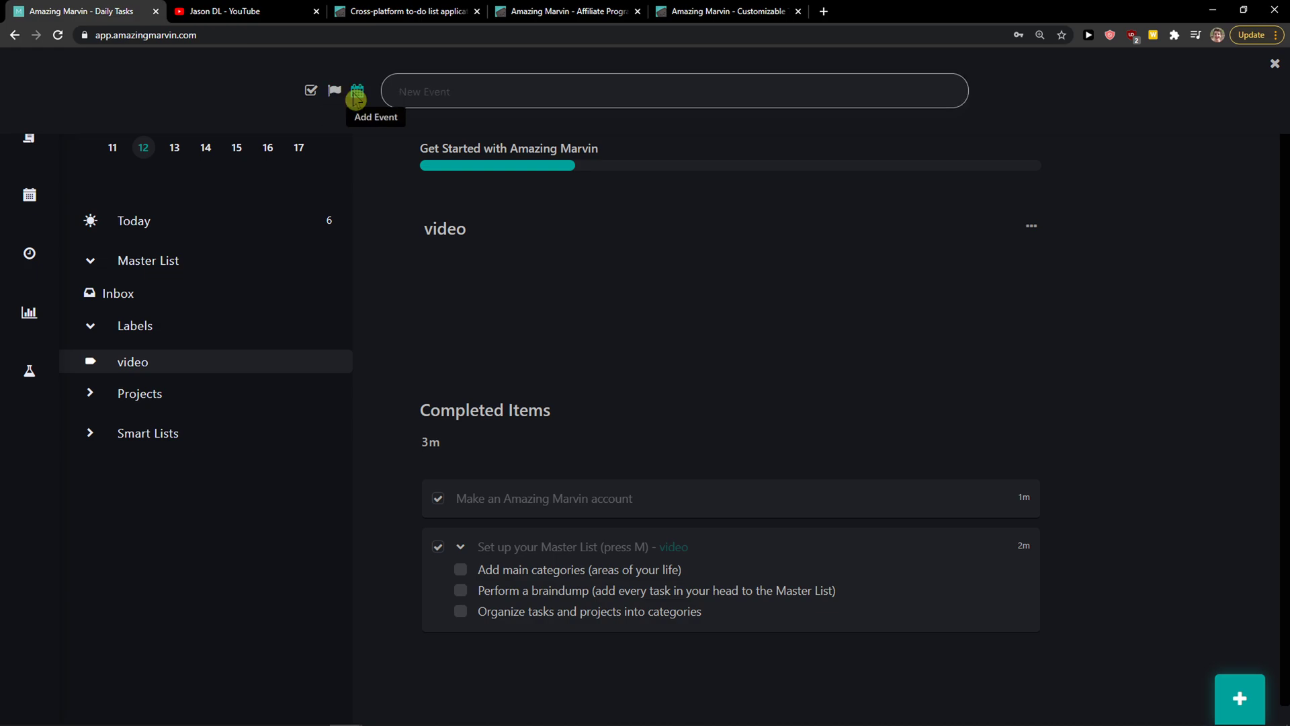
{"action": "left_click", "coordinate": [338, 94]}
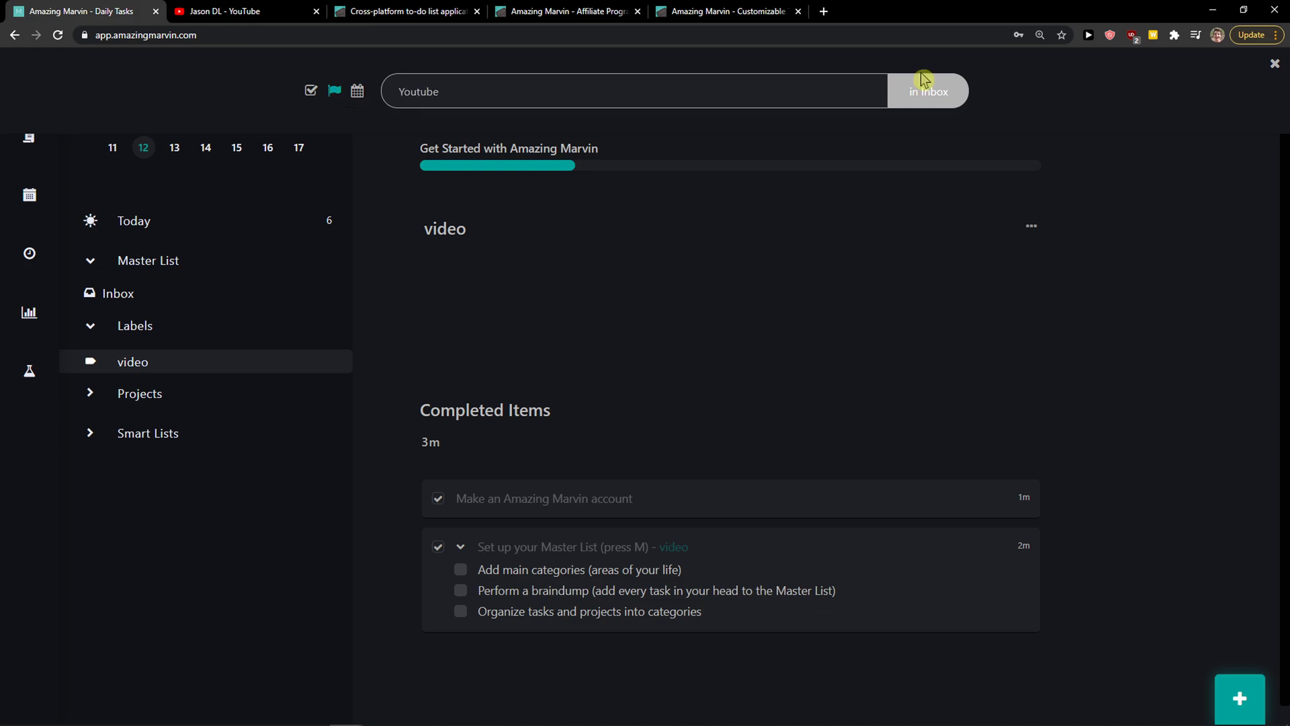
{"action": "left_click", "coordinate": [810, 80]}
{"action": "key", "text": "Return"}
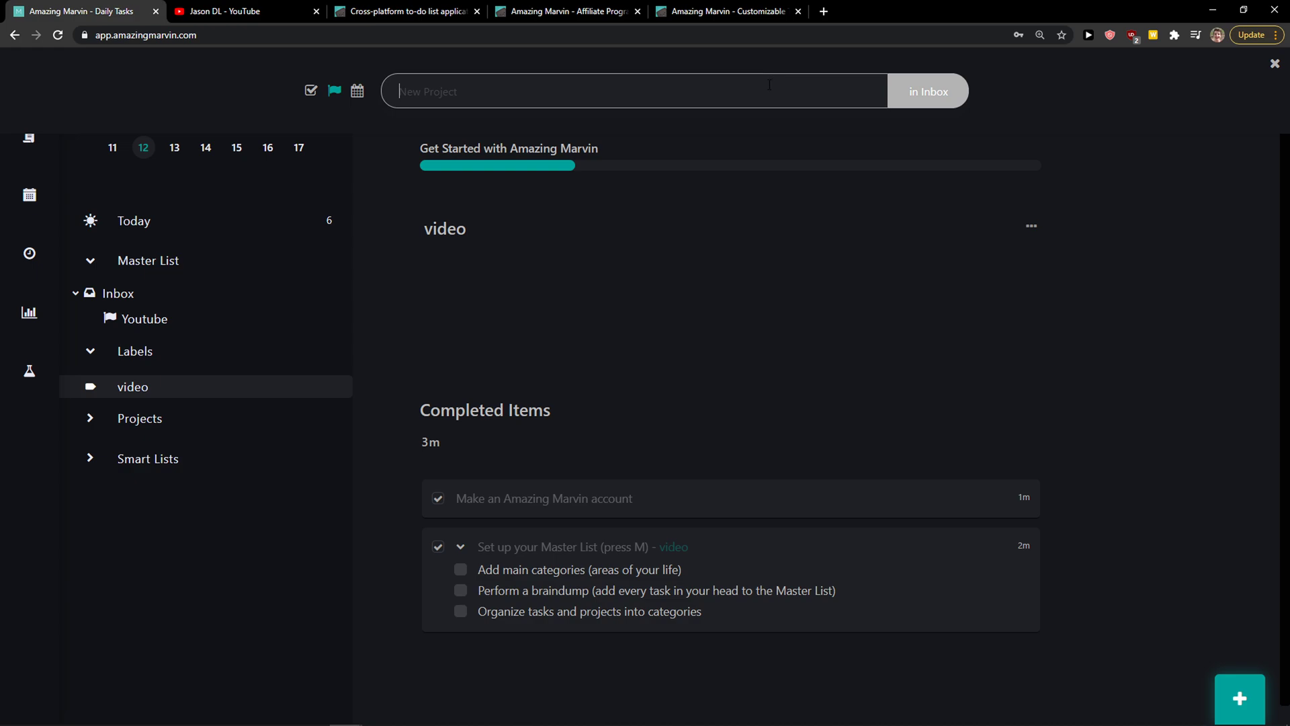
{"action": "key", "text": "Escape"}
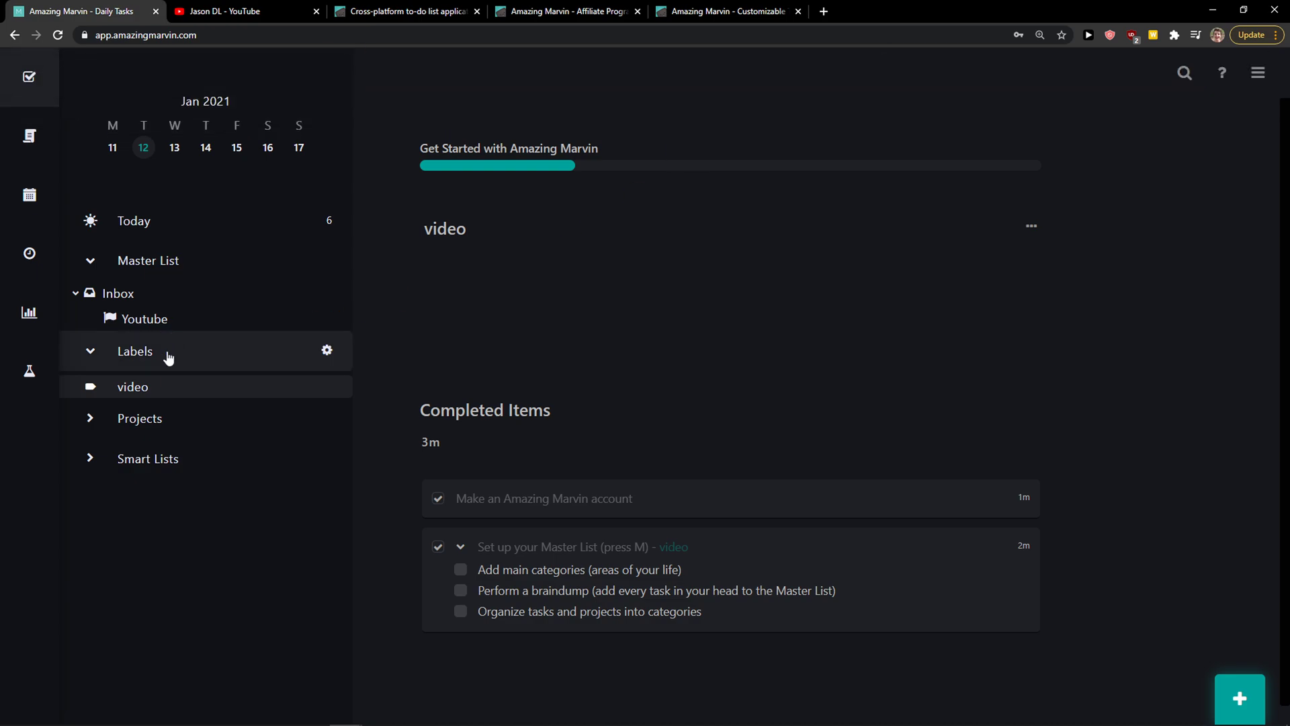
{"action": "left_click", "coordinate": [76, 294]}
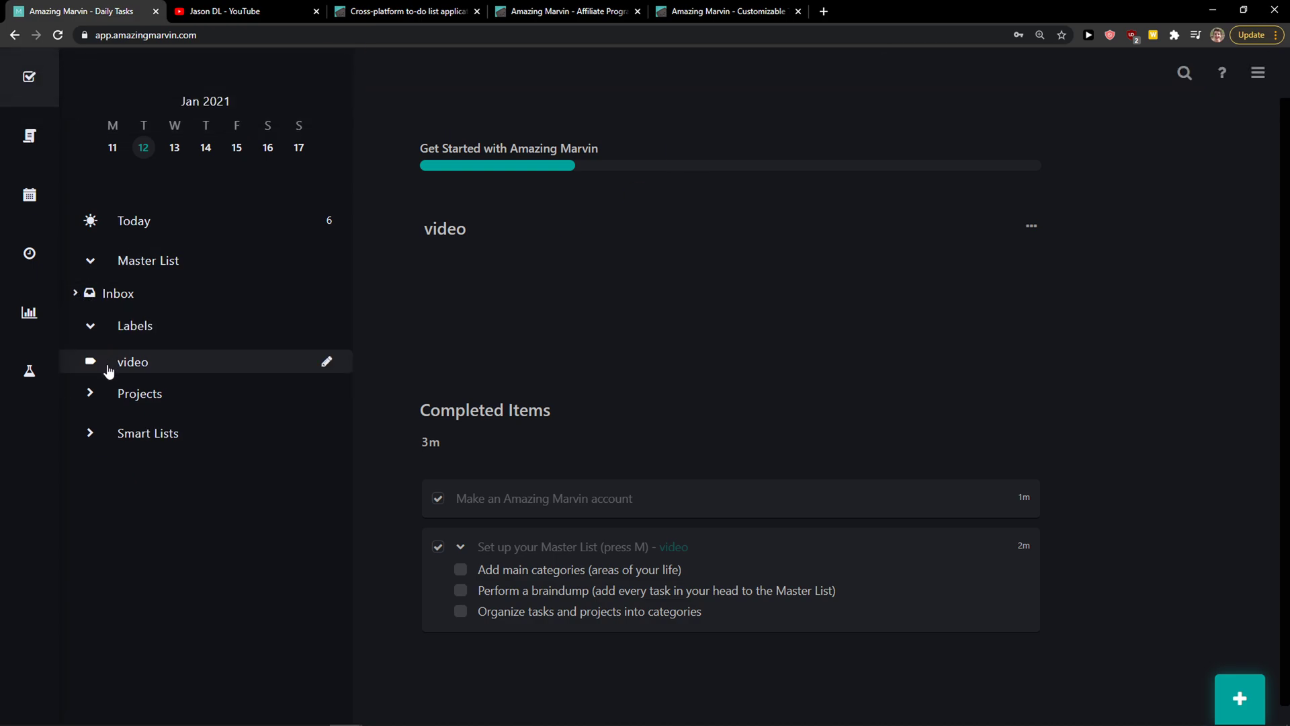
Create a second project named 'Youtube Videos' in the Inbox.
{"action": "left_click", "coordinate": [327, 393]}
{"action": "left_click", "coordinate": [451, 143]}
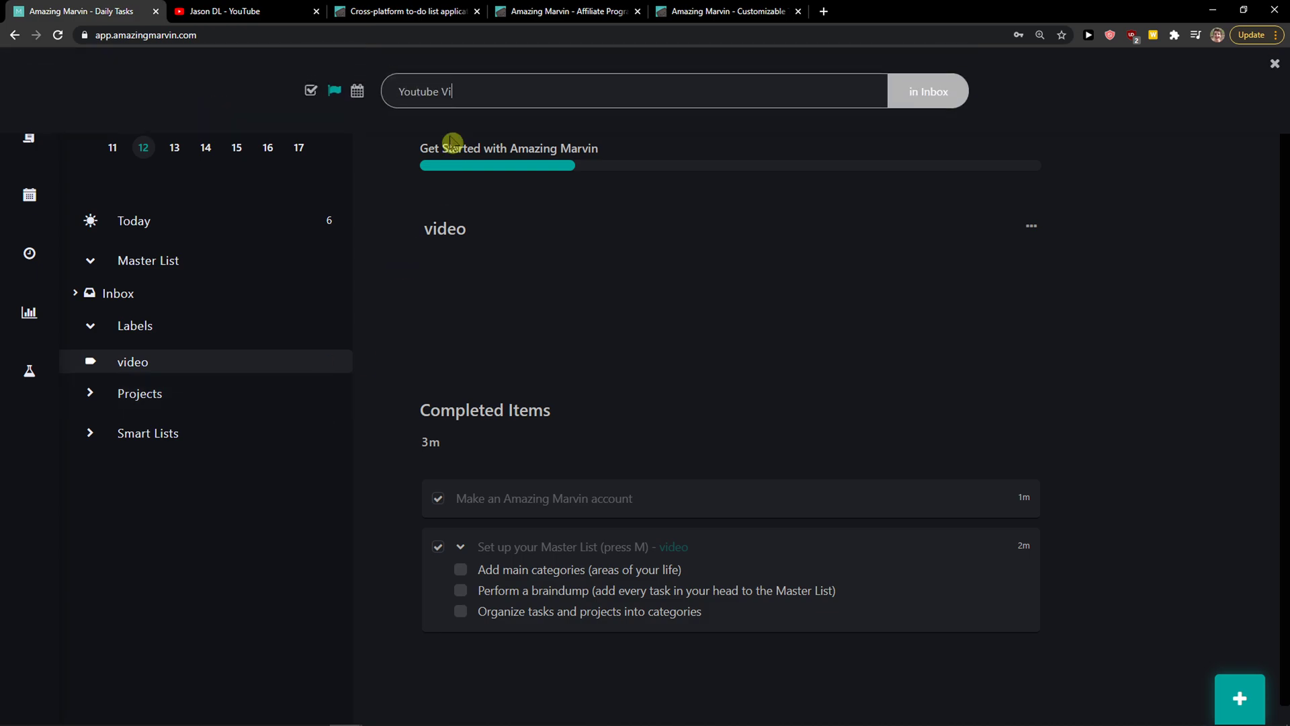
{"action": "left_click", "coordinate": [924, 92]}
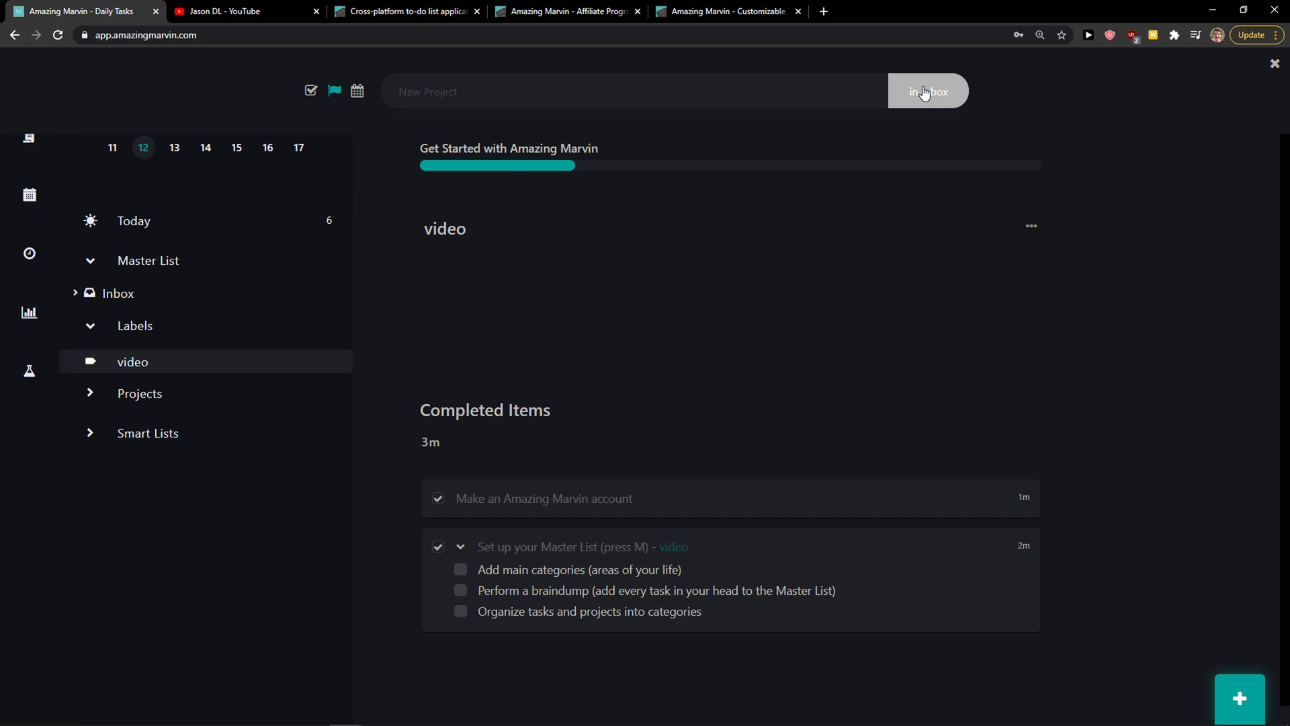
{"action": "left_click", "coordinate": [666, 177]}
{"action": "left_click", "coordinate": [75, 293]}
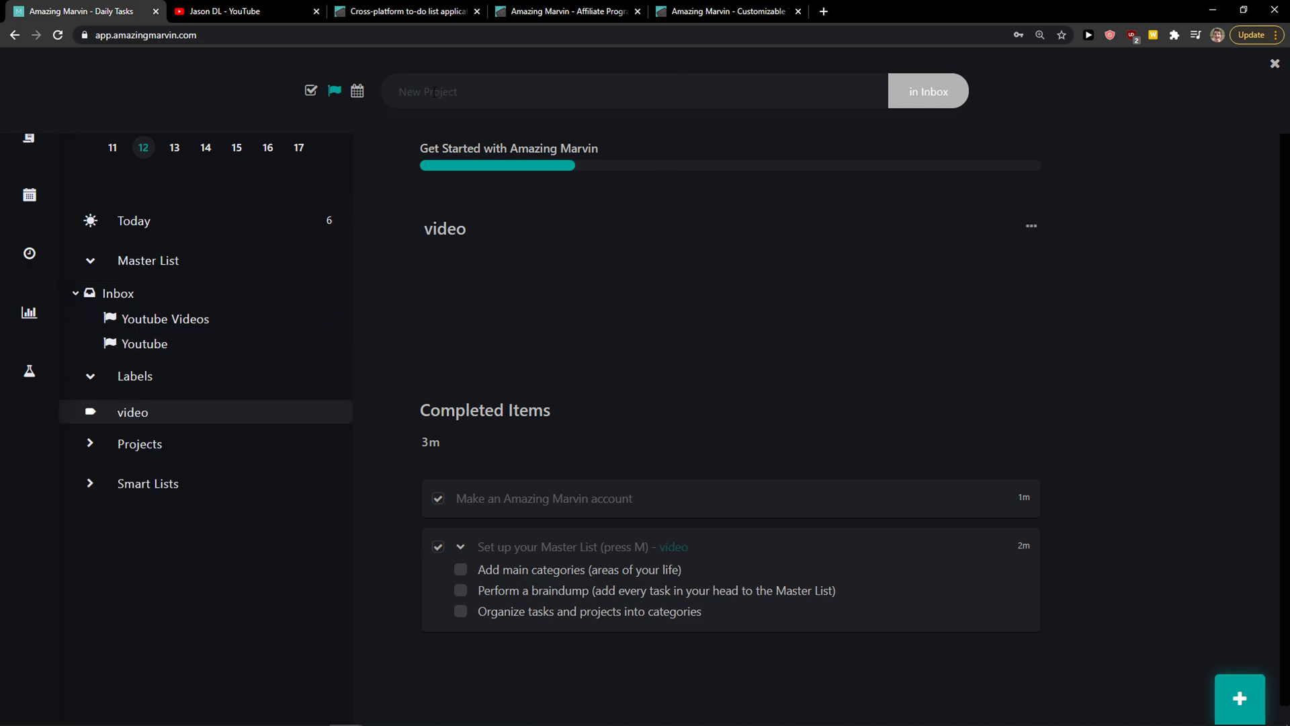
{"action": "key", "text": "Escape"}
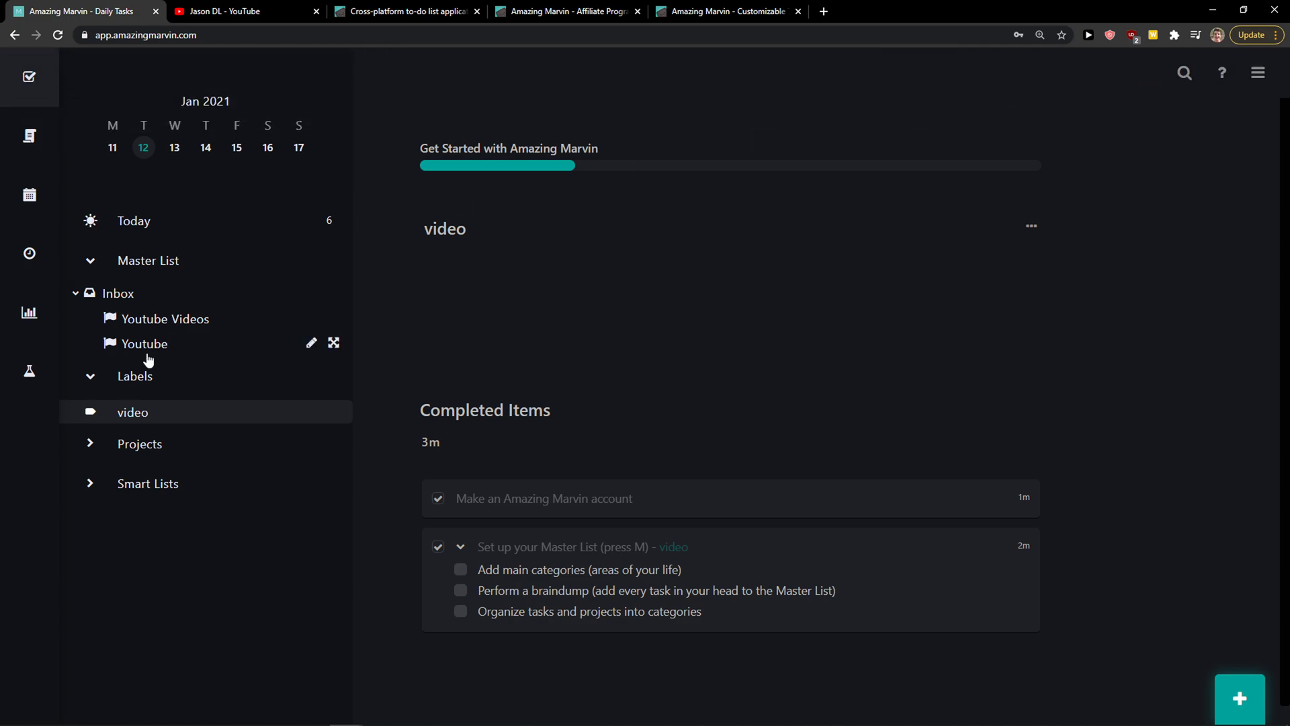
Check both projects under Projects, then collapse the Inbox, labels and Projects sections.
{"action": "left_click", "coordinate": [105, 444]}
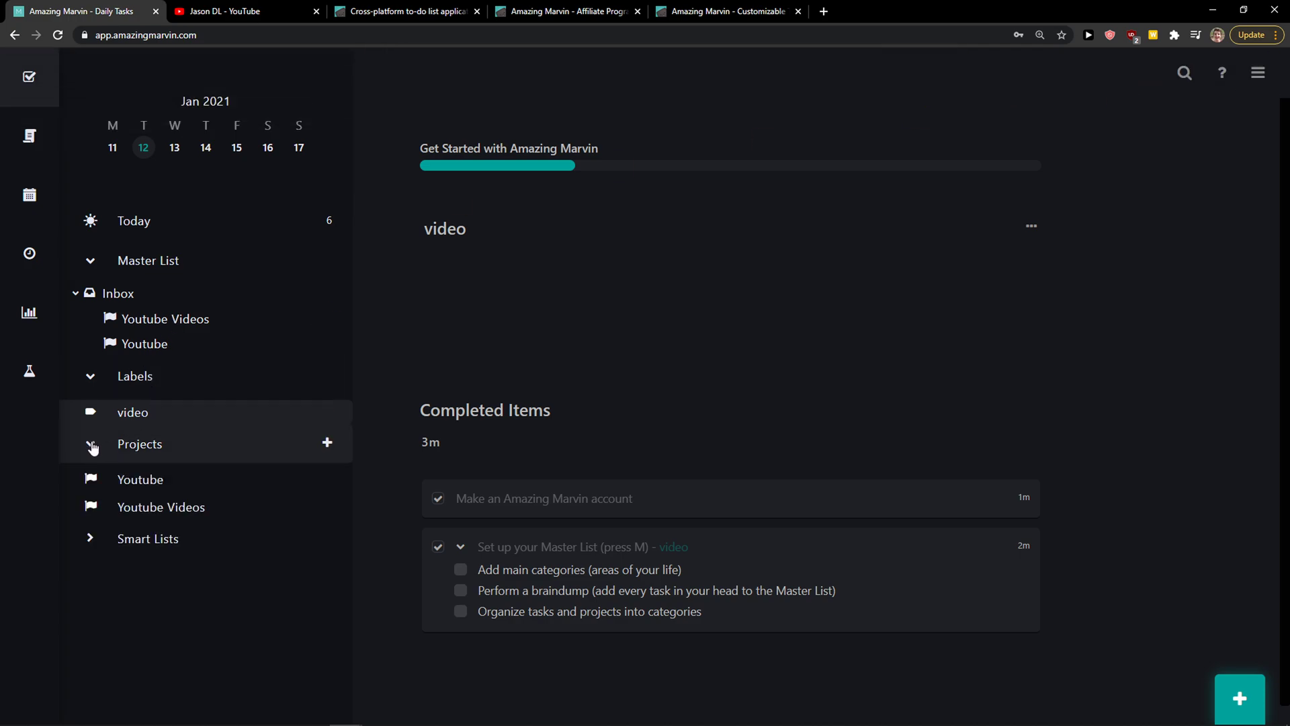
{"action": "left_click", "coordinate": [74, 294]}
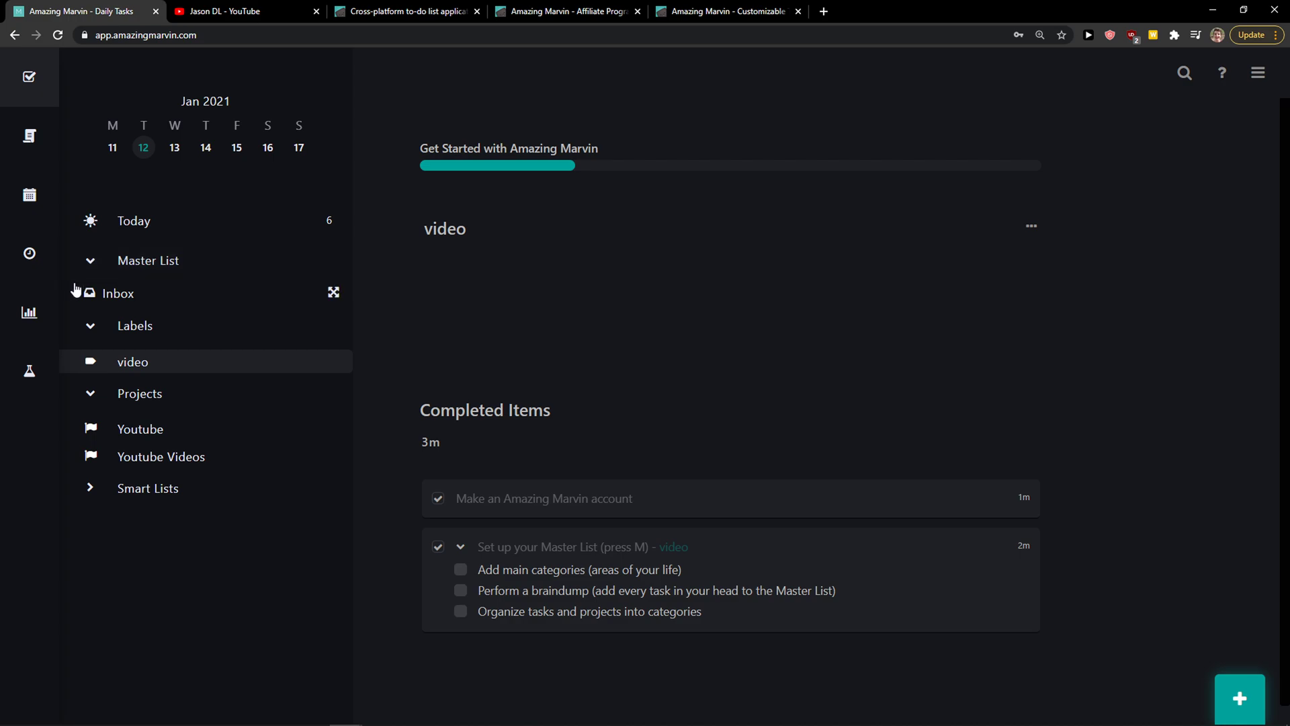
{"action": "left_click", "coordinate": [89, 333]}
{"action": "left_click", "coordinate": [89, 368]}
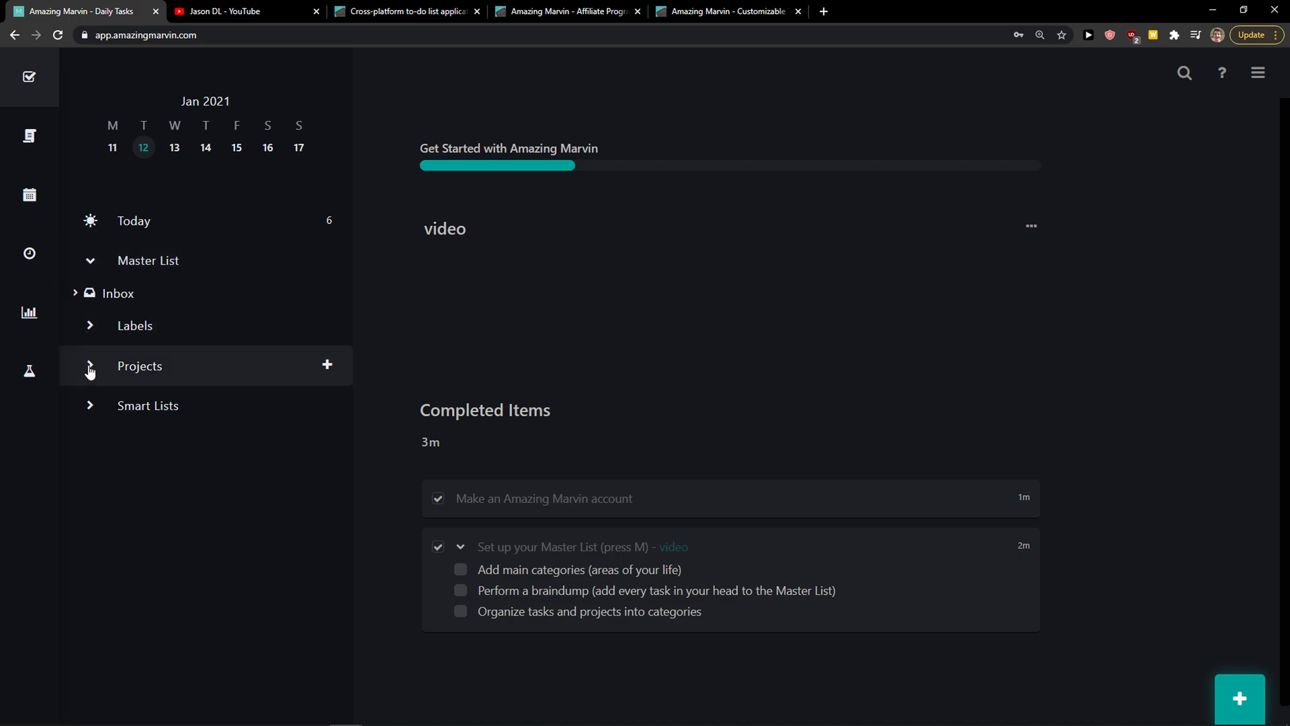
Start a new smart list, toggle Item Type to Projects and back, then discard it.
{"action": "left_click", "coordinate": [89, 368]}
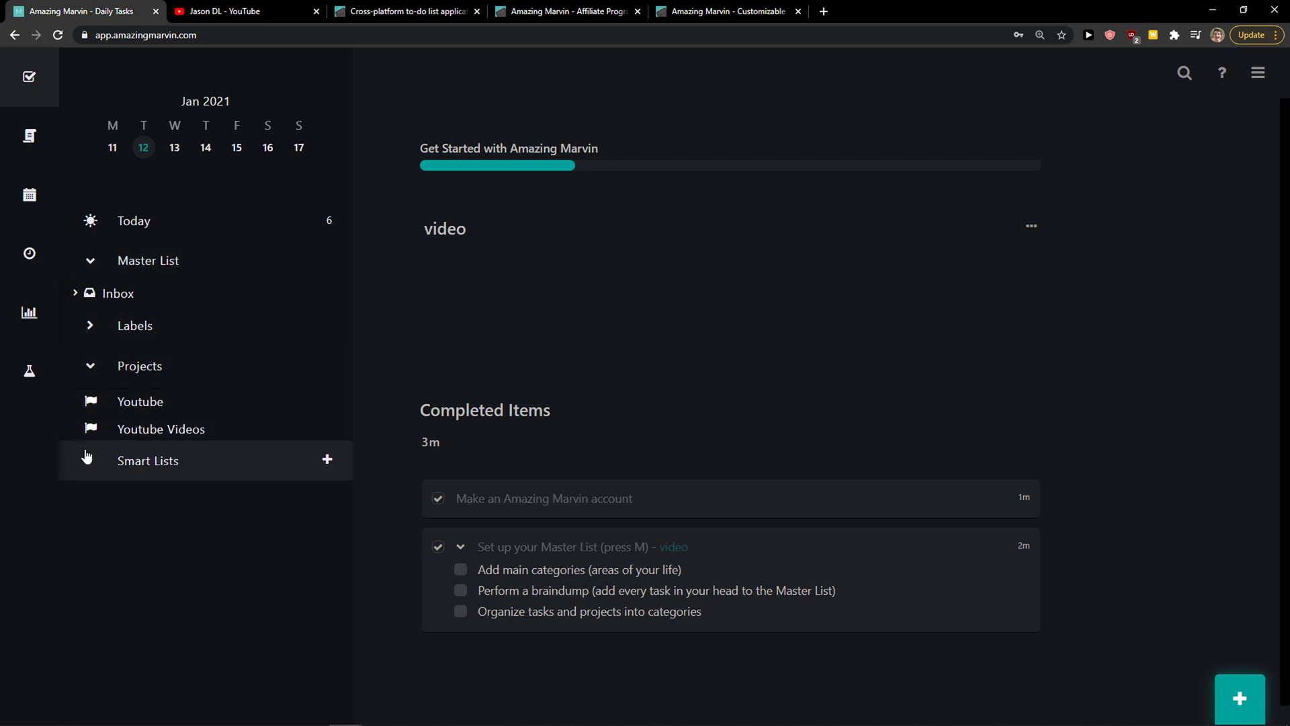
{"action": "left_click", "coordinate": [326, 460]}
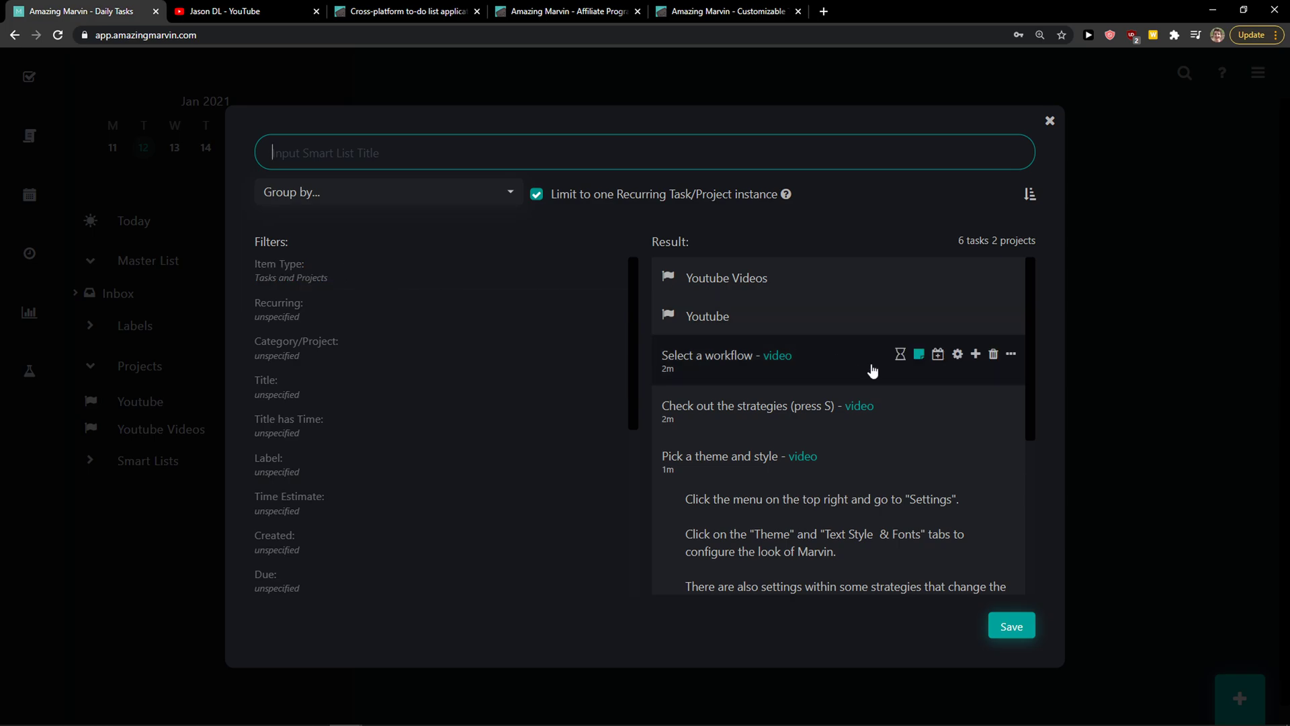
{"action": "left_click", "coordinate": [369, 262]}
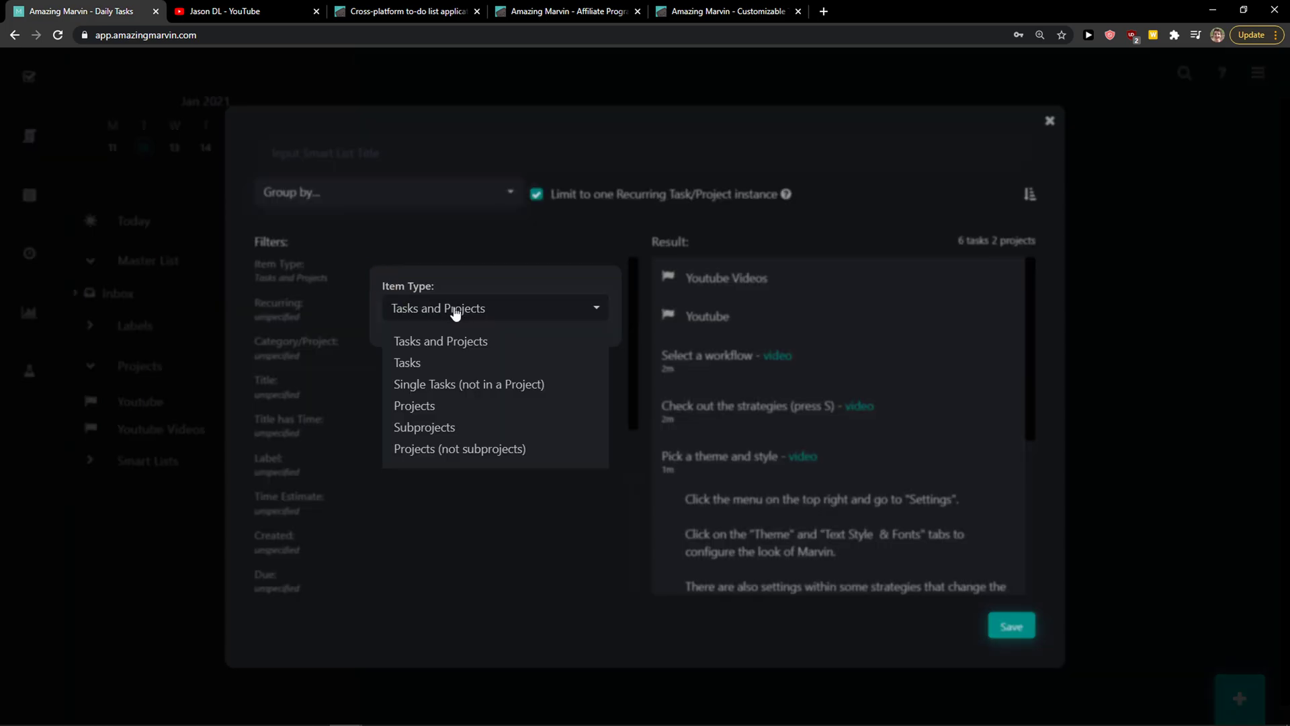
{"action": "left_click", "coordinate": [481, 407]}
{"action": "left_click", "coordinate": [509, 319]}
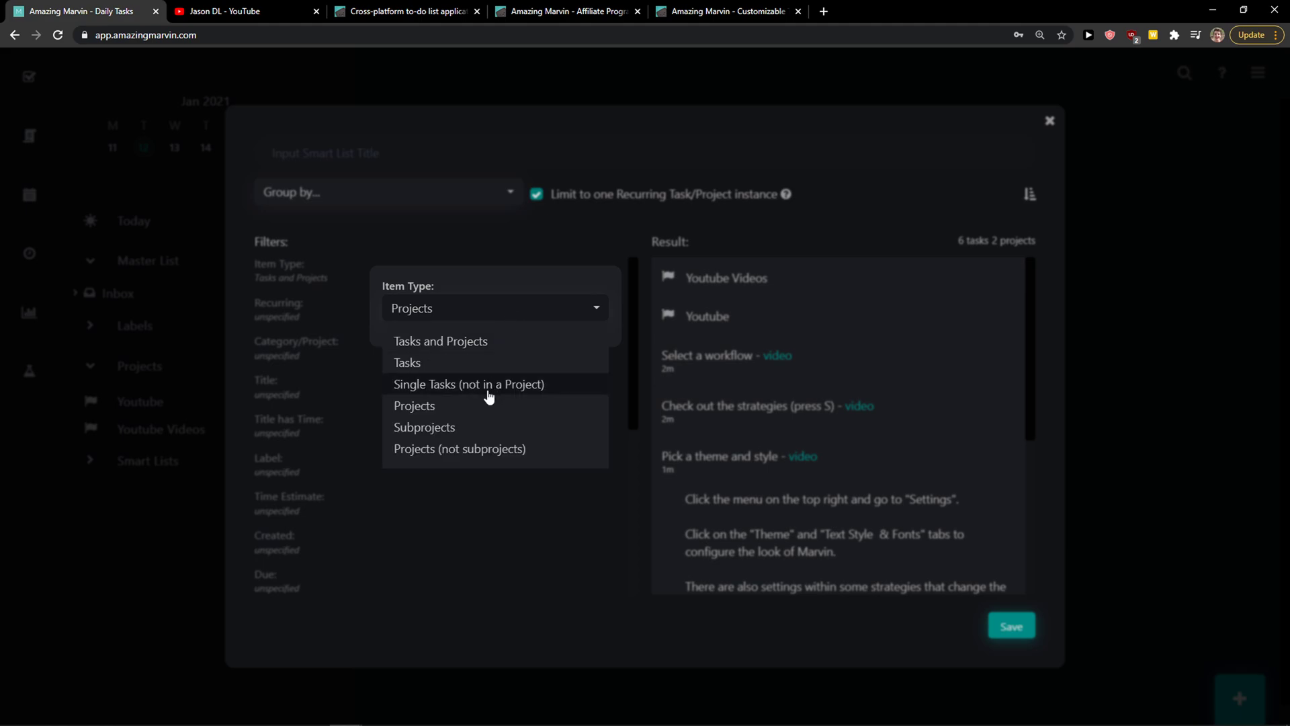
{"action": "left_click", "coordinate": [548, 340]}
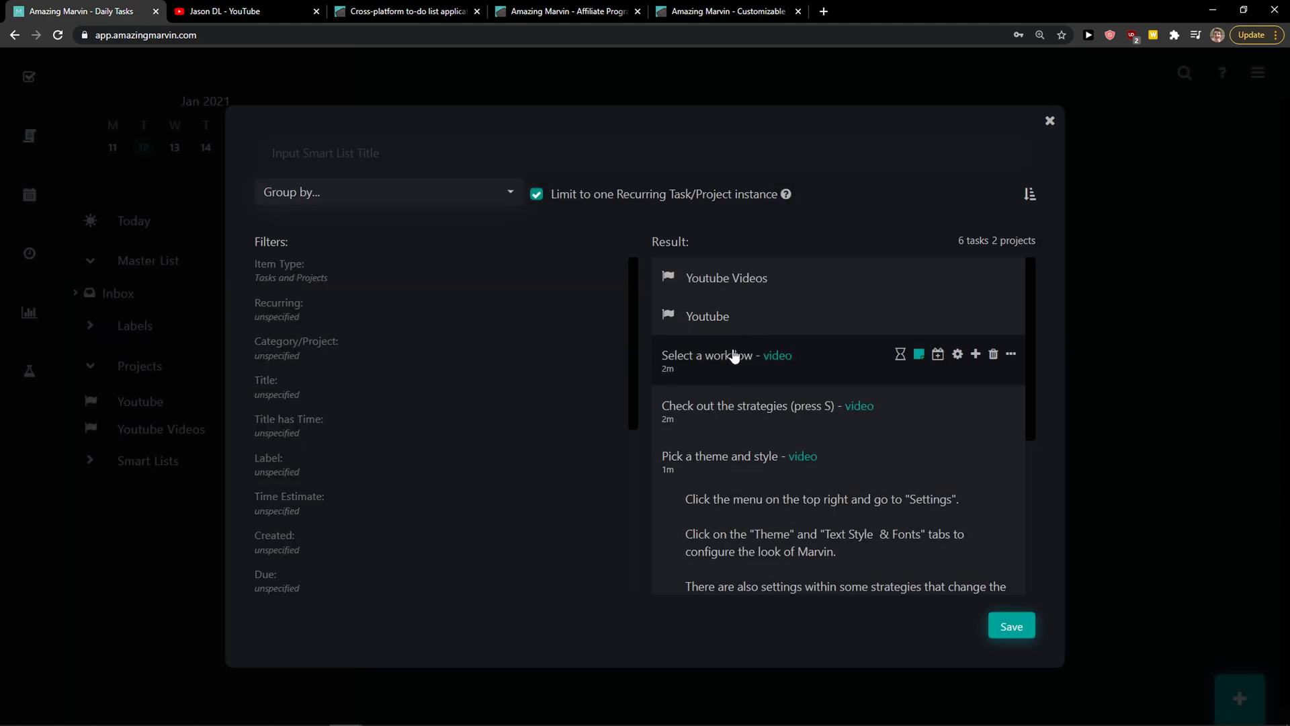
{"action": "scroll", "coordinate": [389, 551], "scroll_direction": "down", "scroll_amount": 6}
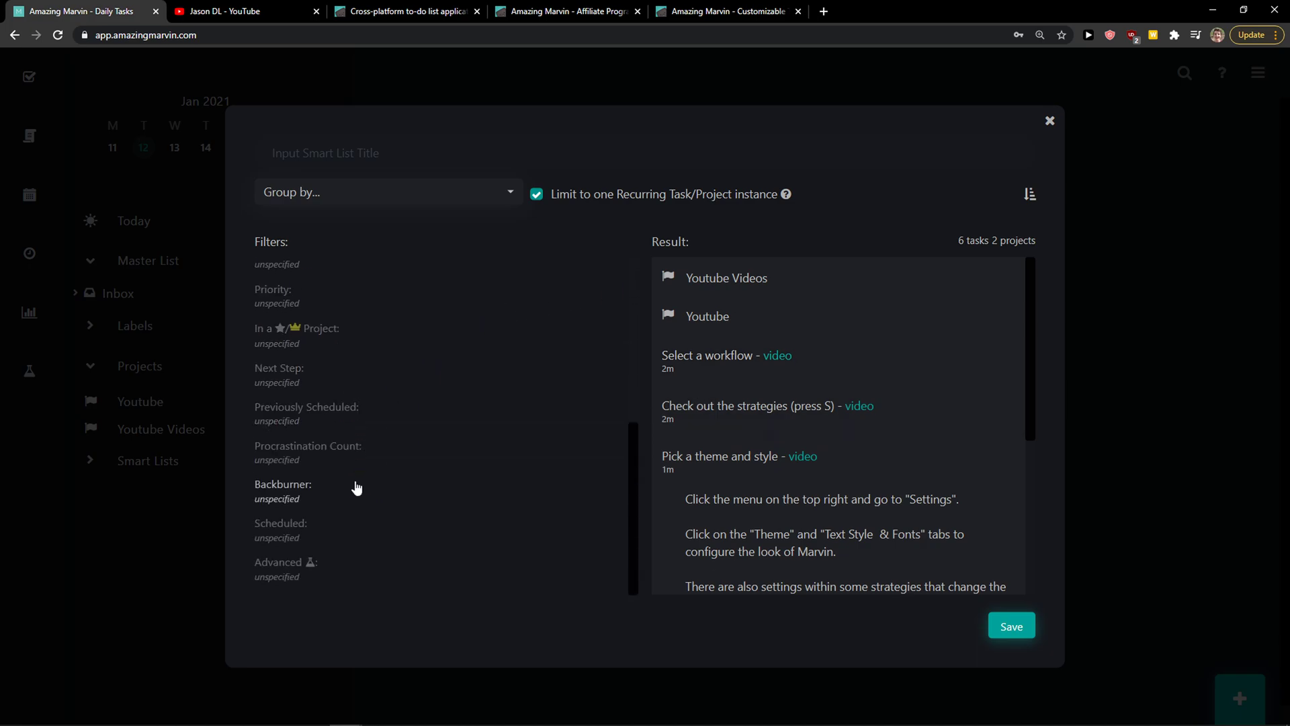
{"action": "scroll", "coordinate": [351, 526], "scroll_direction": "up", "scroll_amount": 1}
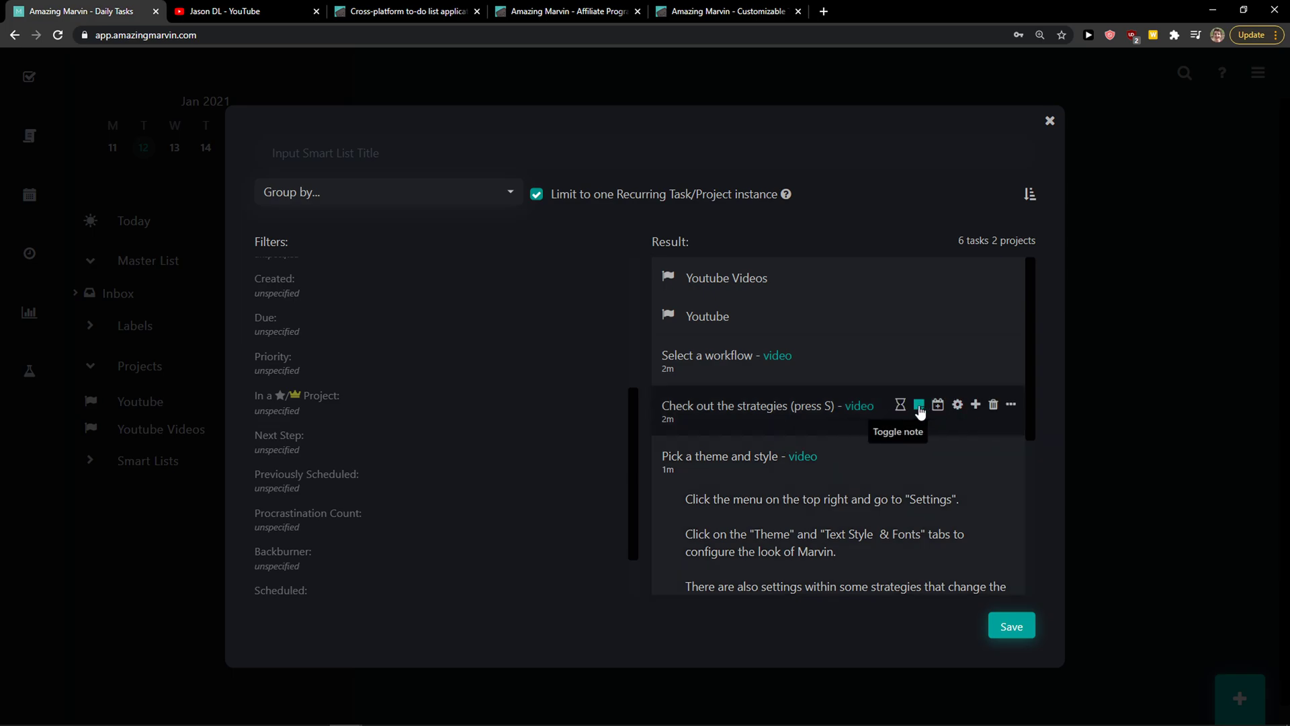
{"action": "left_click", "coordinate": [1050, 123]}
Open the Youtube project's page from the Projects section.
{"action": "left_click", "coordinate": [90, 365]}
{"action": "left_click", "coordinate": [90, 365]}
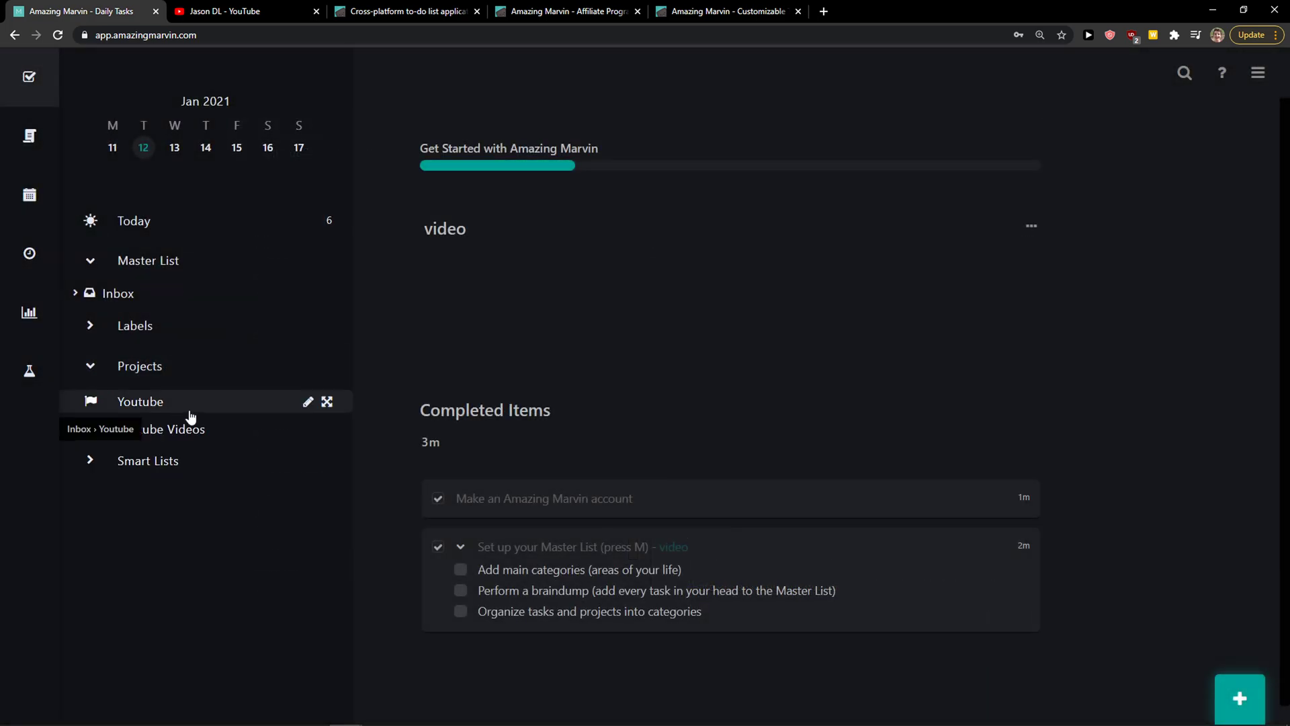
{"action": "left_click", "coordinate": [201, 406]}
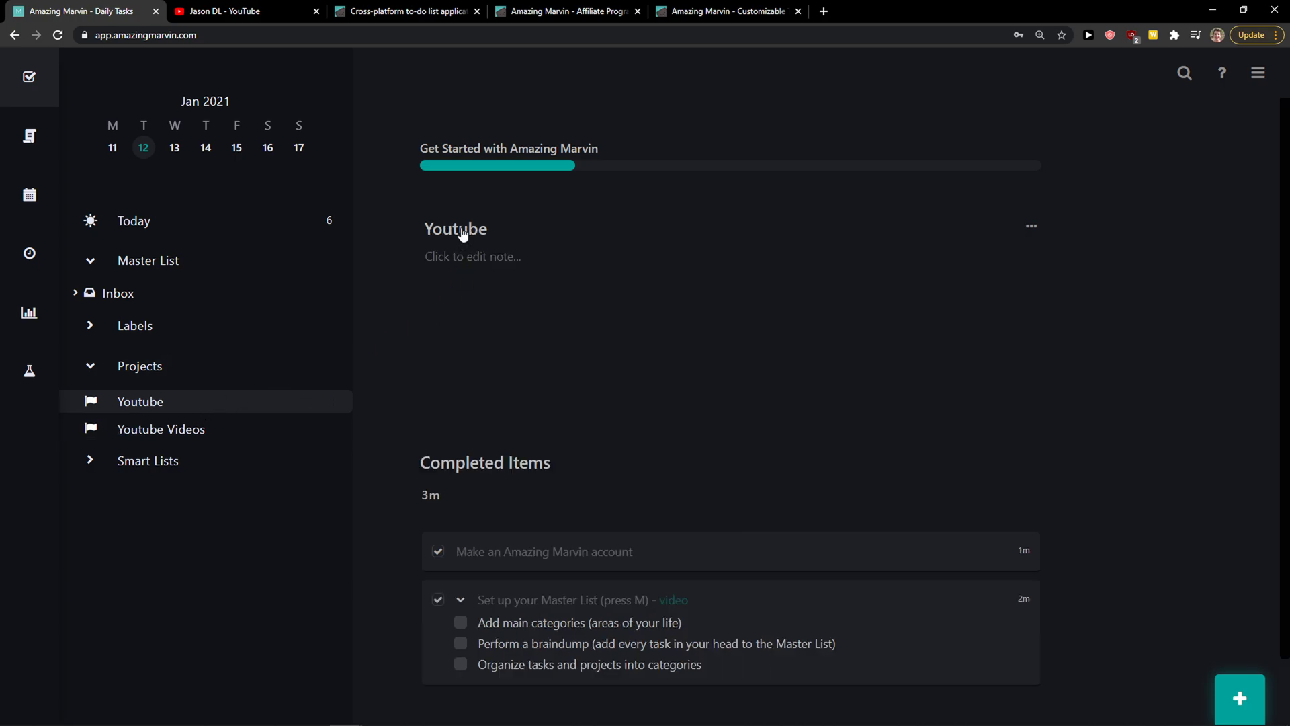
Open the Youtube project full-screen and try the tasks, note and side-by-side layouts.
{"action": "scroll", "coordinate": [471, 296], "scroll_direction": "down", "scroll_amount": 1}
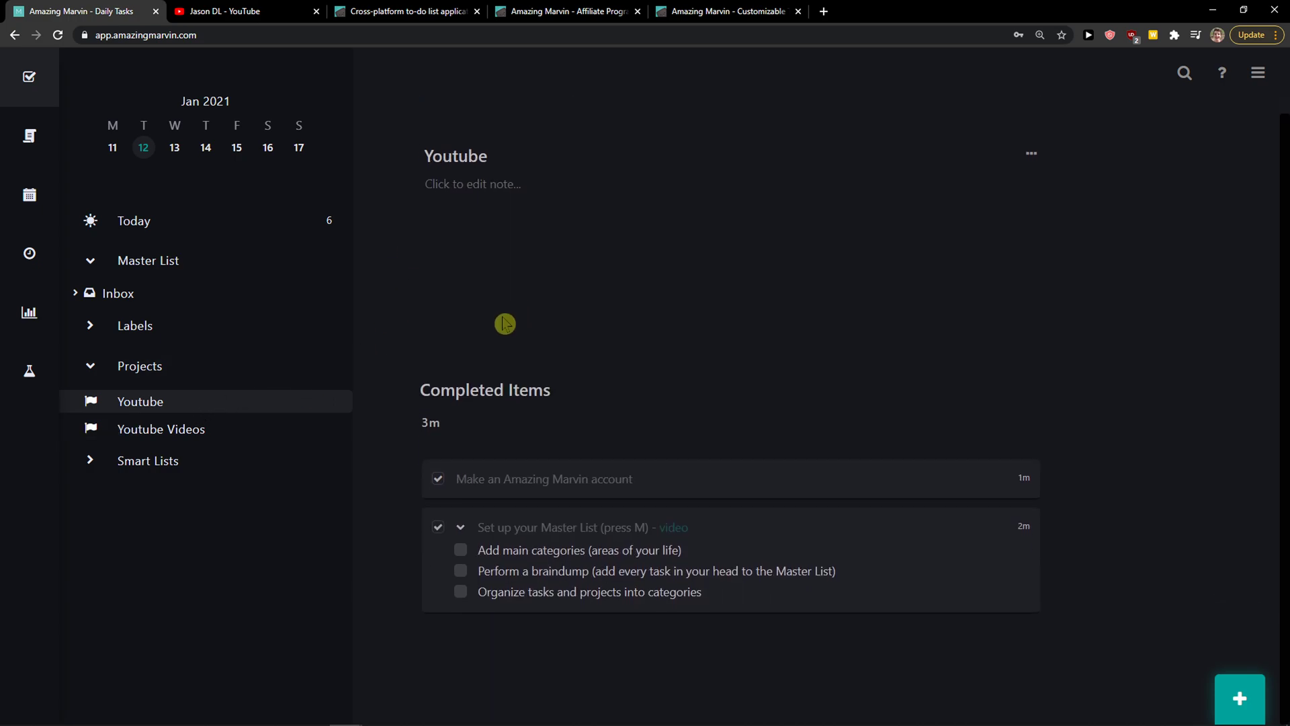
{"action": "scroll", "coordinate": [471, 437], "scroll_direction": "up", "scroll_amount": 1}
{"action": "left_click", "coordinate": [461, 262]}
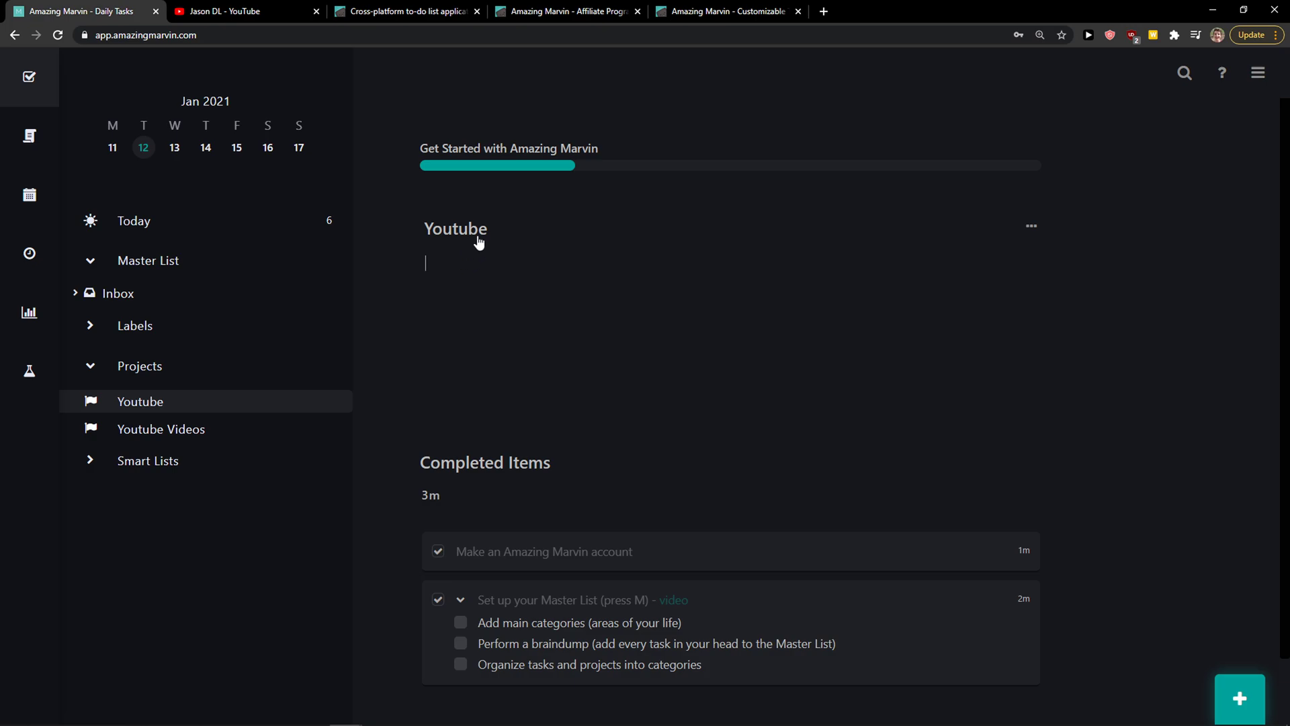
{"action": "left_click", "coordinate": [478, 242]}
{"action": "mouse_move", "coordinate": [473, 344]}
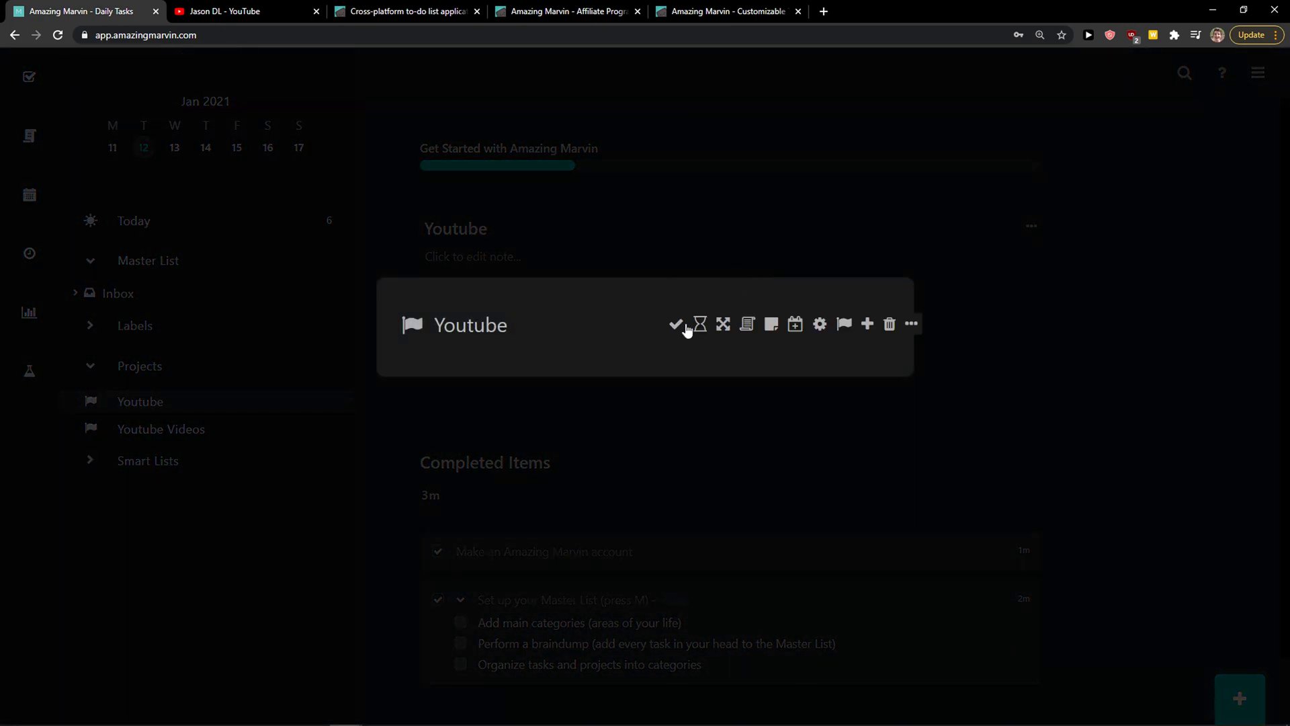
{"action": "left_click", "coordinate": [725, 327]}
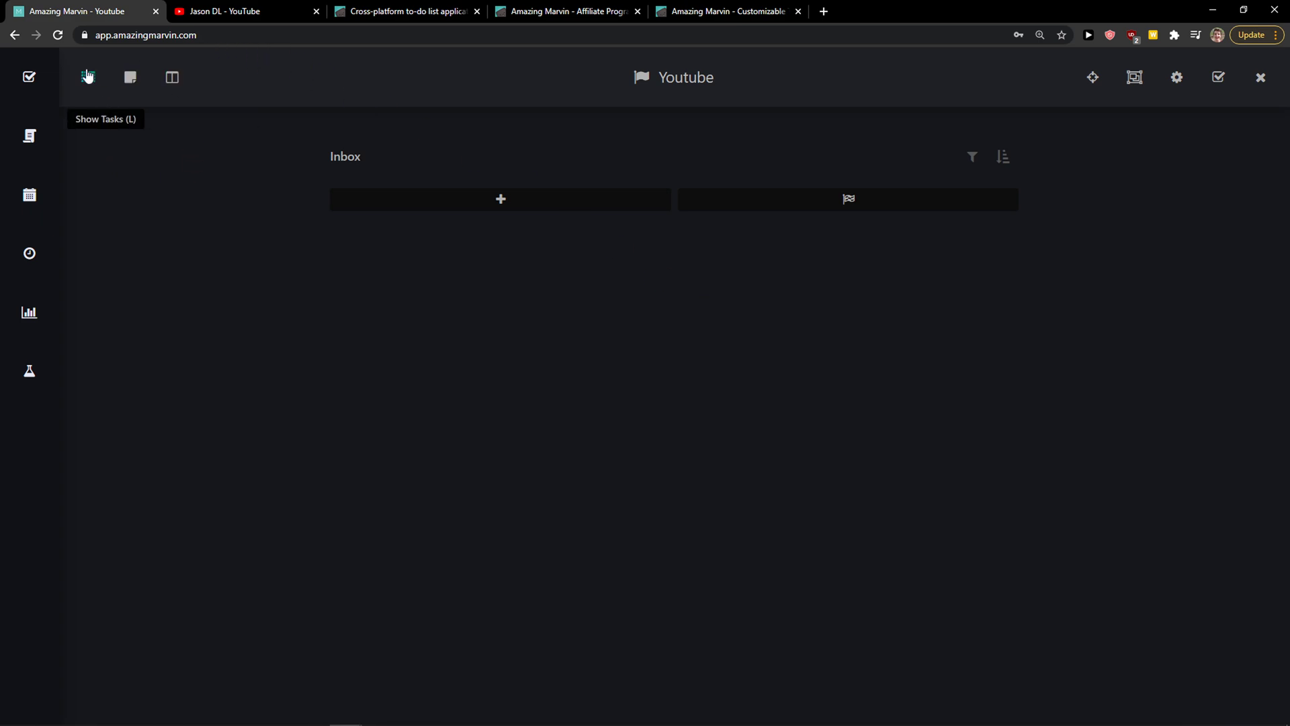
{"action": "left_click", "coordinate": [88, 76]}
{"action": "left_click", "coordinate": [130, 79]}
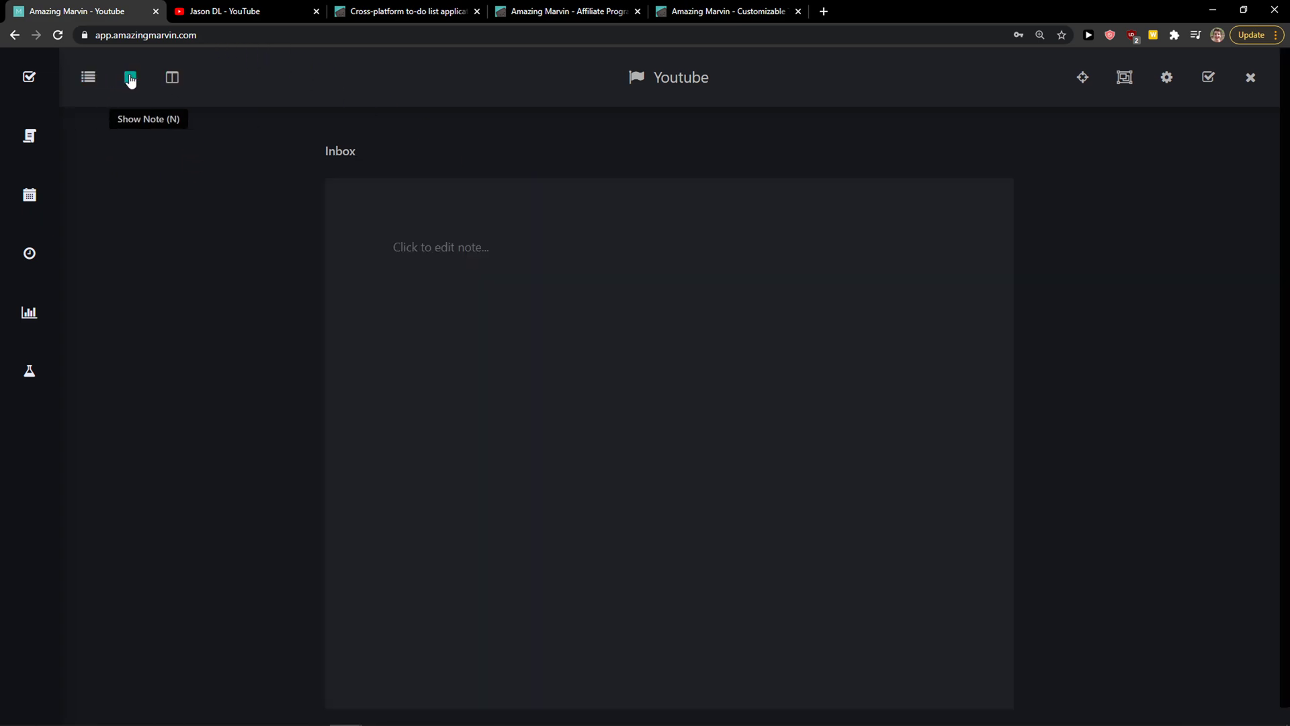
{"action": "left_click", "coordinate": [172, 78]}
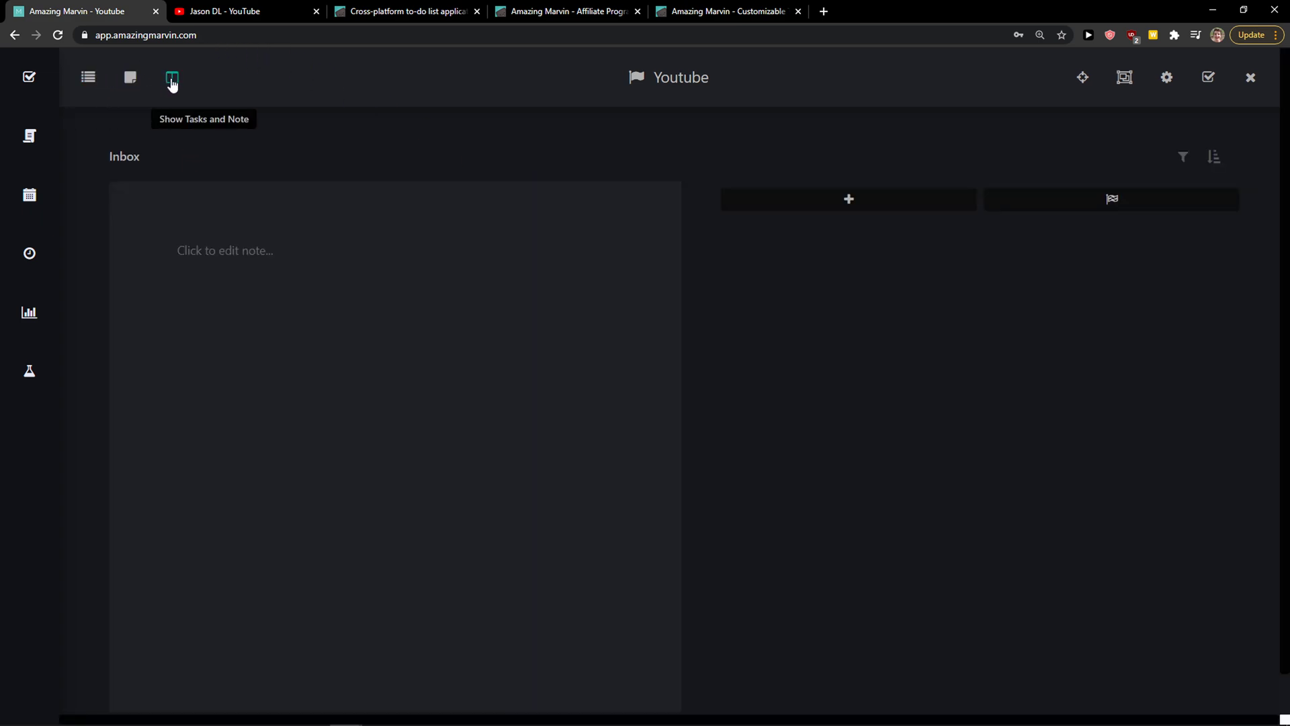
{"action": "left_click", "coordinate": [90, 80]}
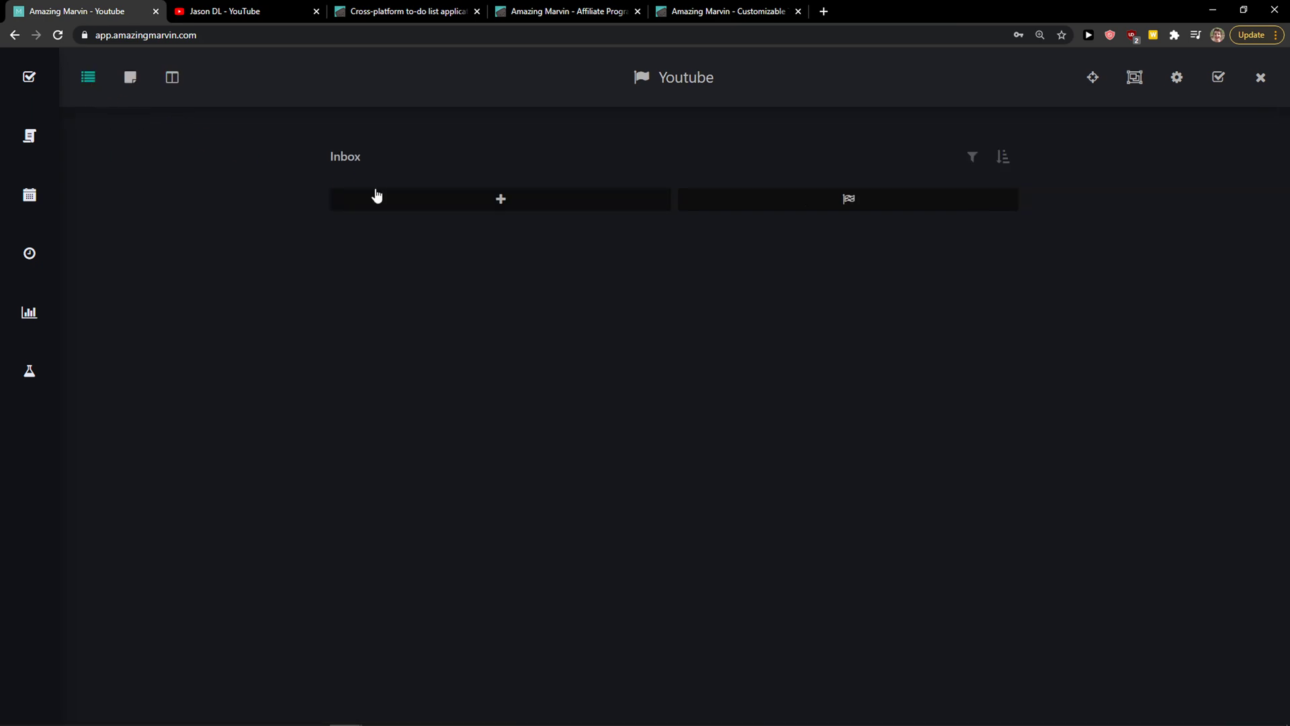
Add a task 'Yoga Video' to the Youtube project.
{"action": "left_click", "coordinate": [453, 206]}
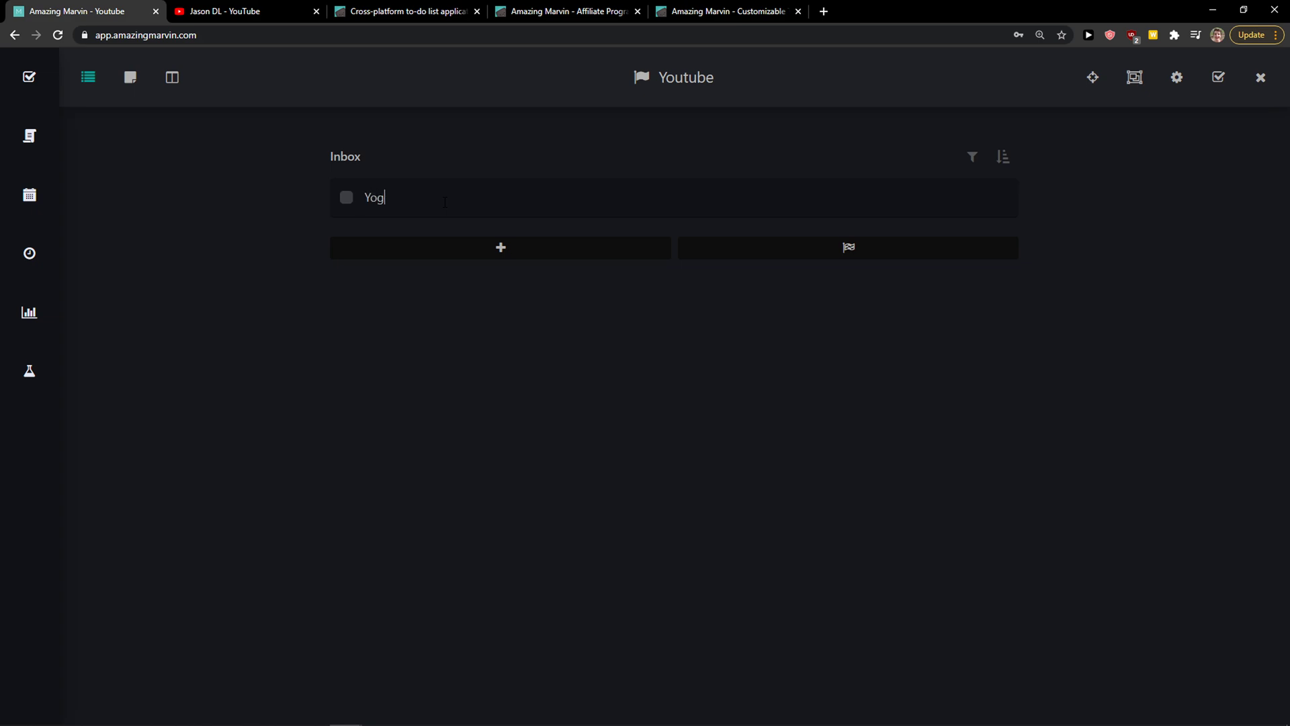
{"action": "key", "text": "Return"}
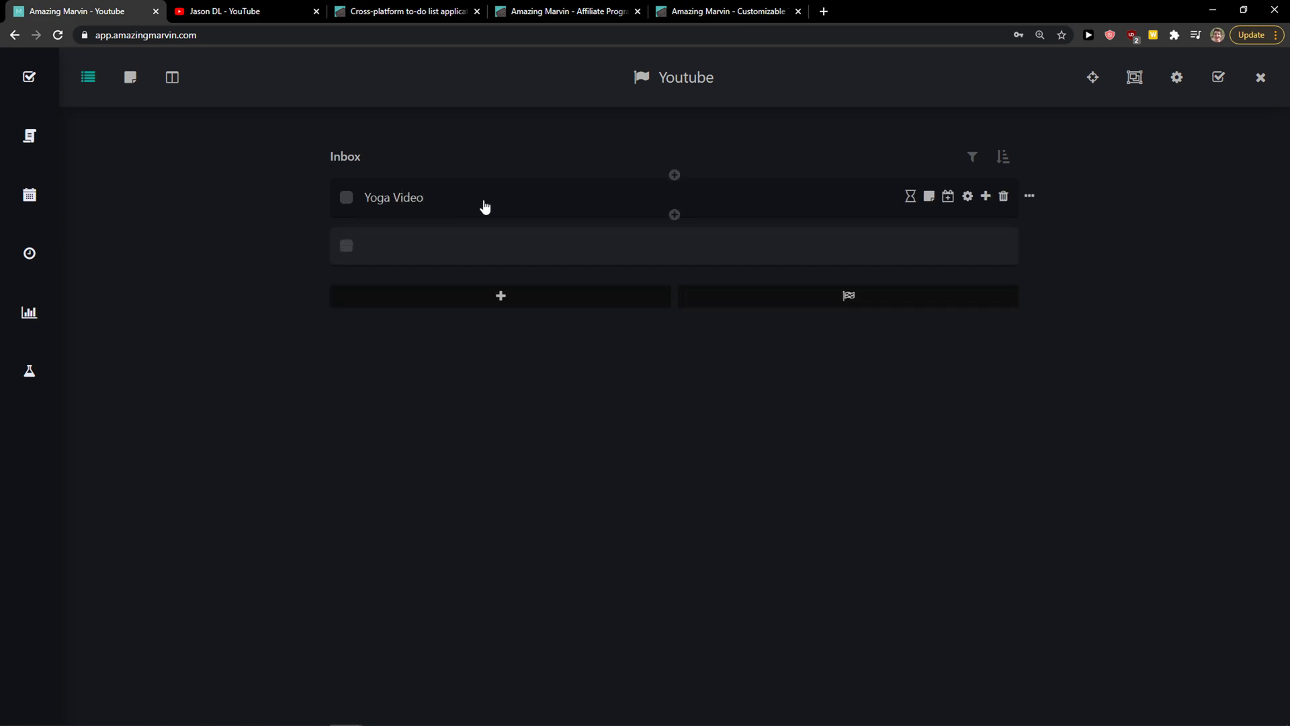
{"action": "left_click", "coordinate": [345, 159]}
Switch to the Inbox and reload the app with browser back and forward.
{"action": "left_click", "coordinate": [344, 159]}
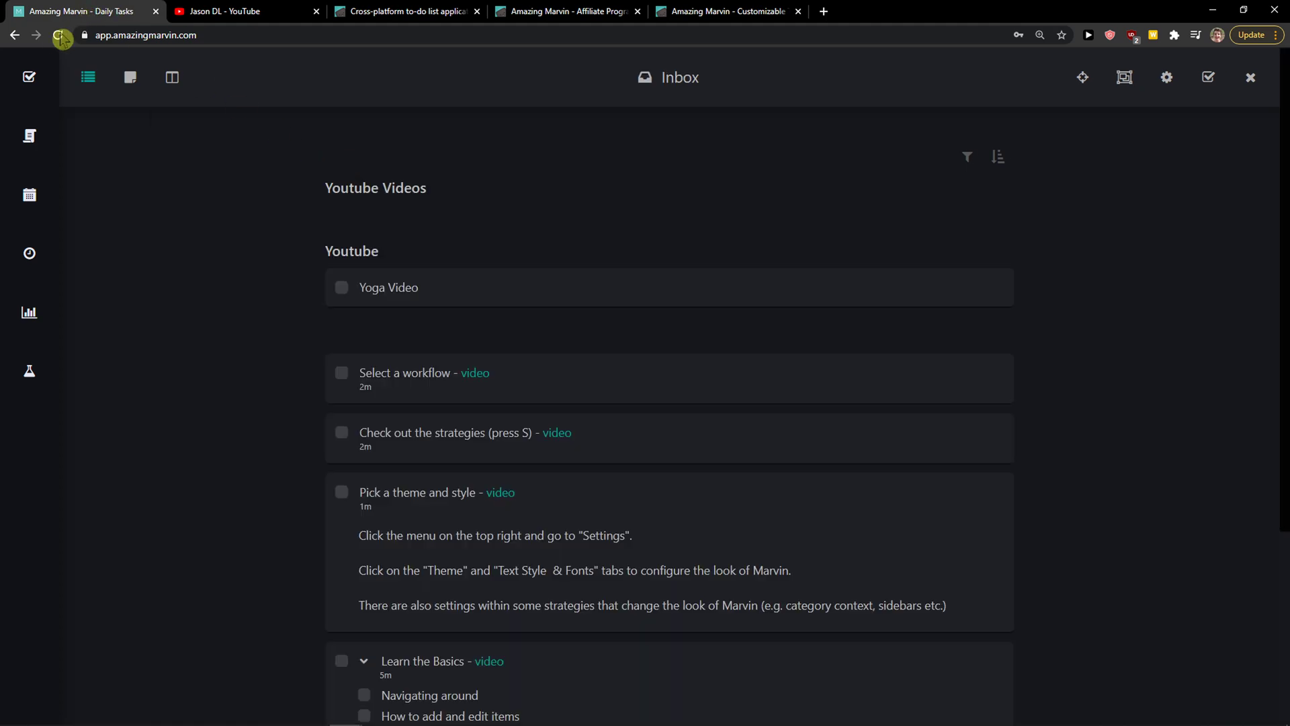
{"action": "left_click", "coordinate": [21, 36]}
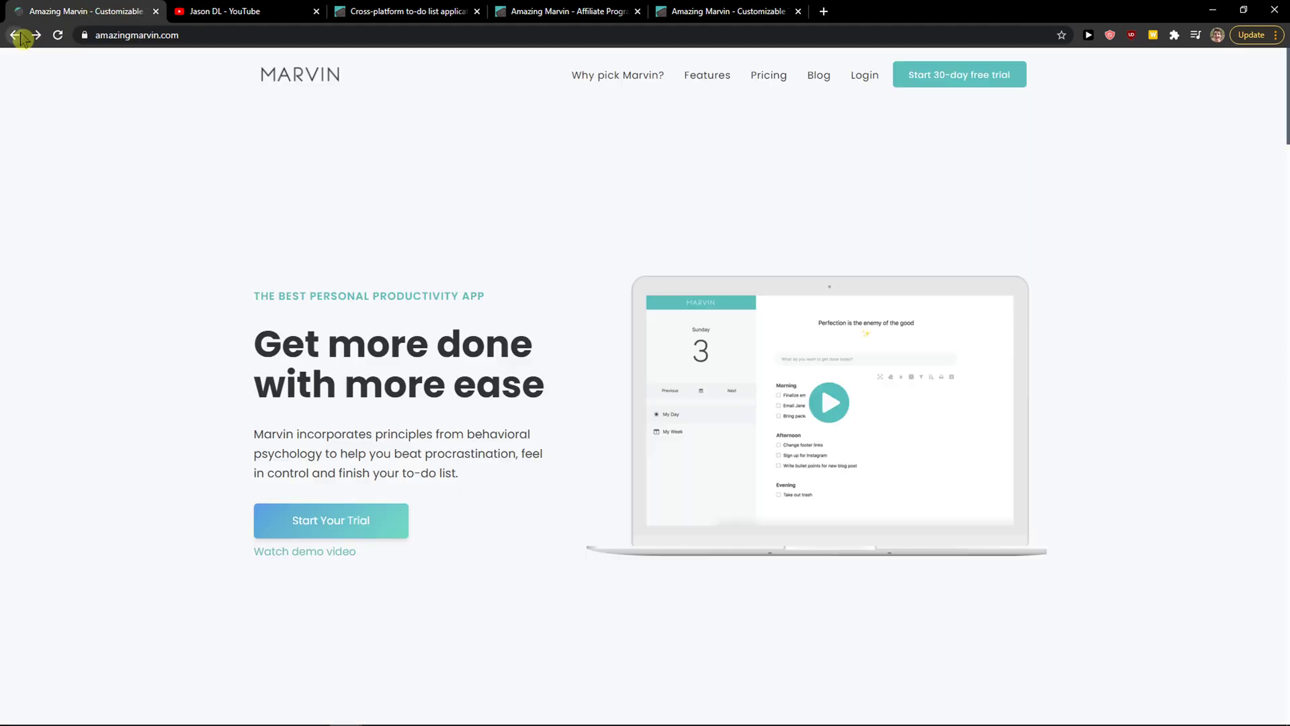
{"action": "left_click", "coordinate": [38, 38]}
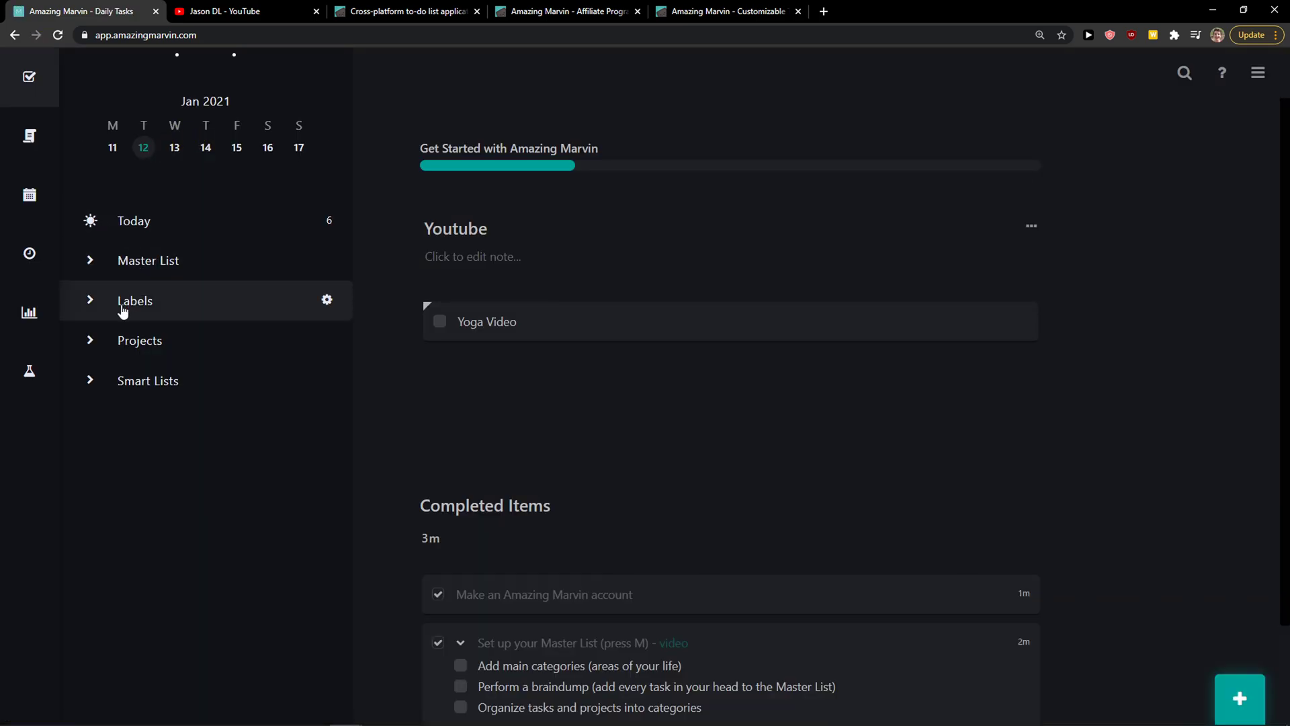
Open the Youtube project full-screen from its actions menu.
{"action": "left_click", "coordinate": [128, 340]}
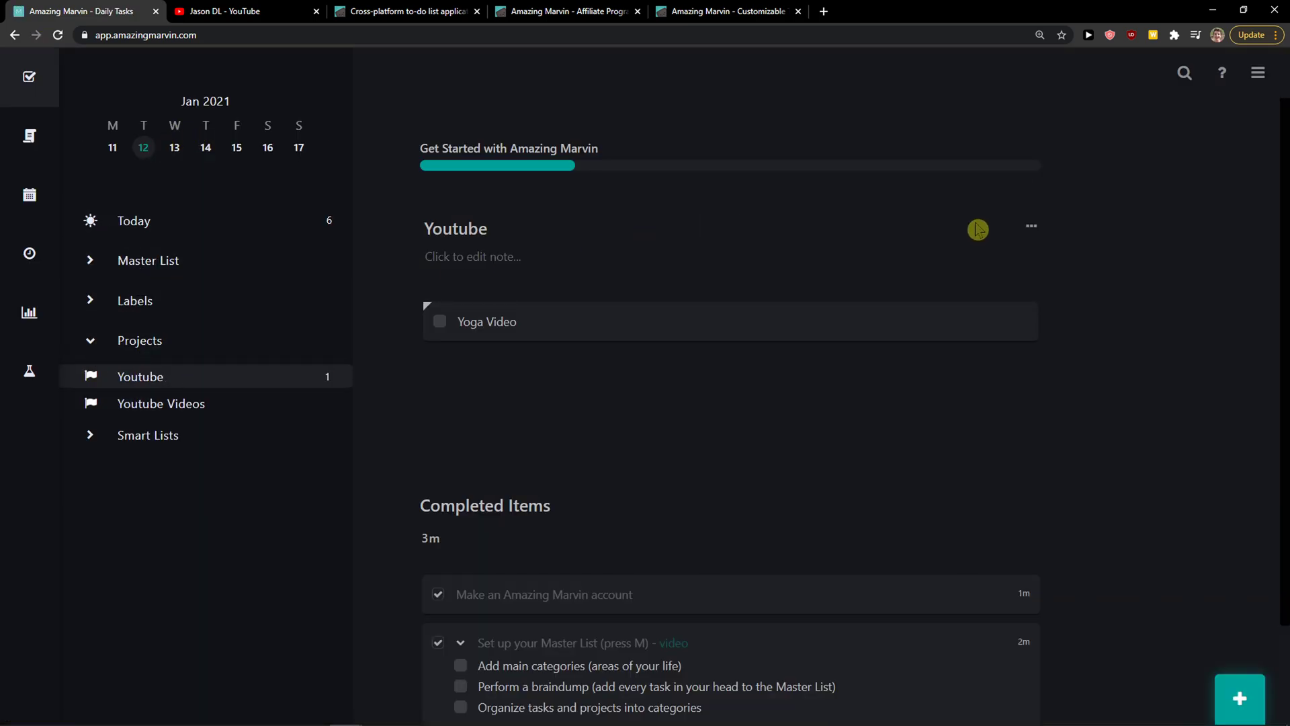
{"action": "left_click", "coordinate": [1031, 228]}
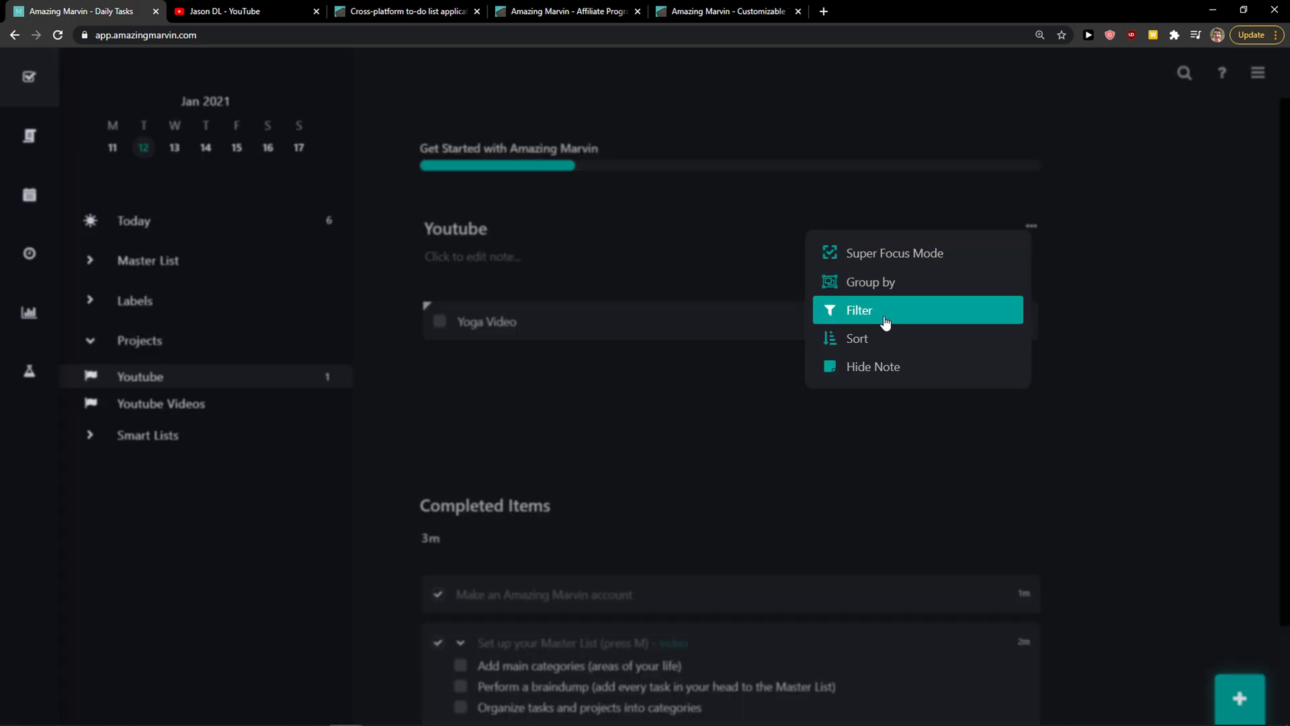
{"action": "left_click", "coordinate": [752, 258]}
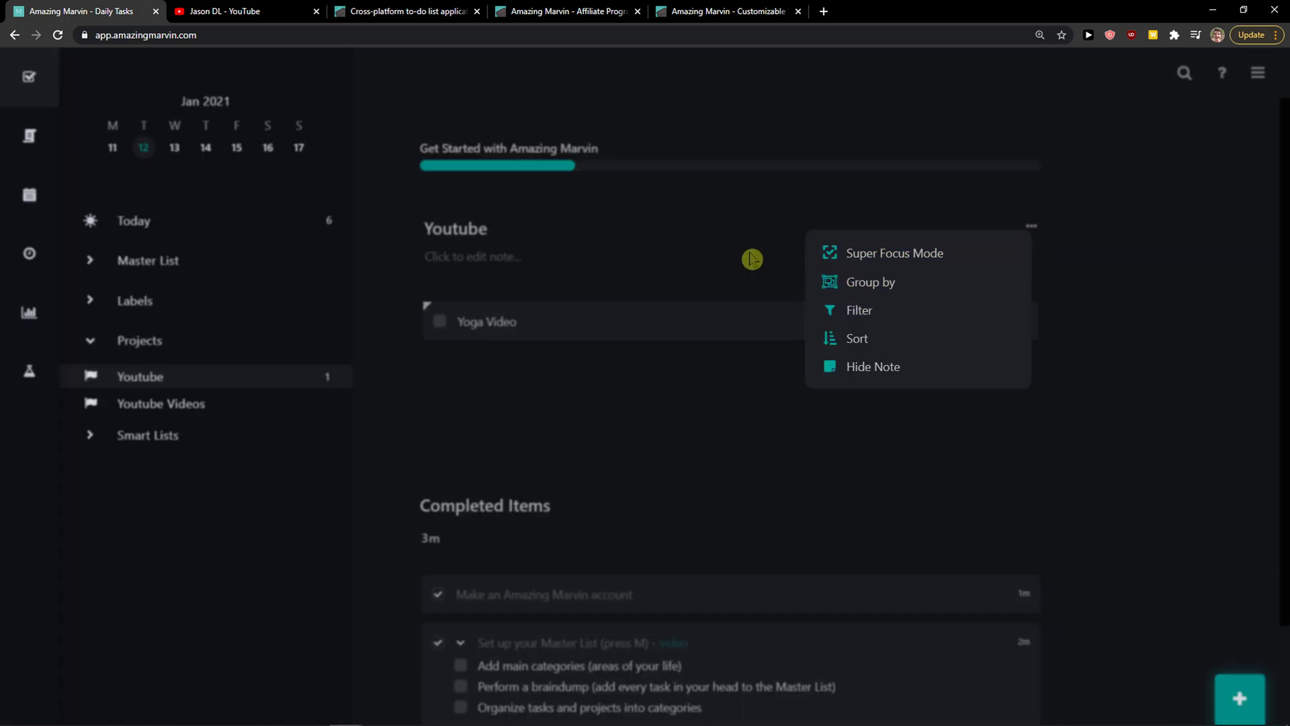
{"action": "left_click", "coordinate": [447, 235]}
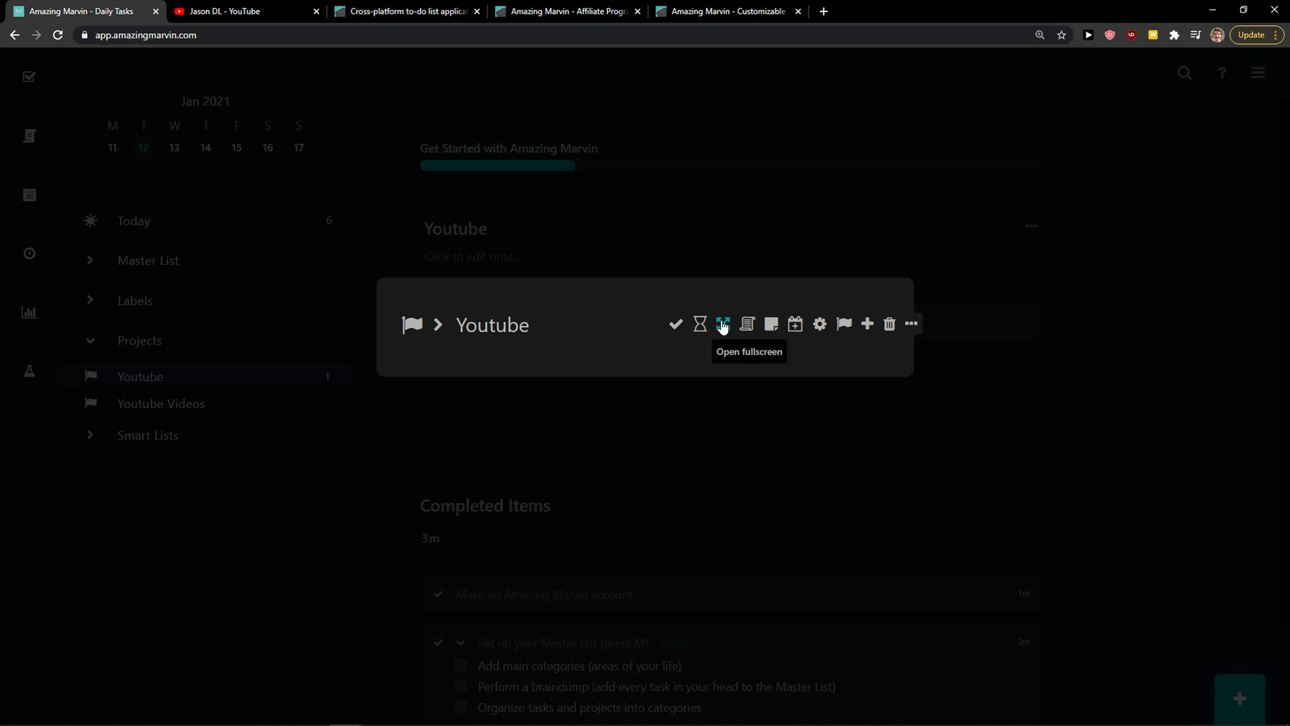
{"action": "left_click", "coordinate": [723, 324]}
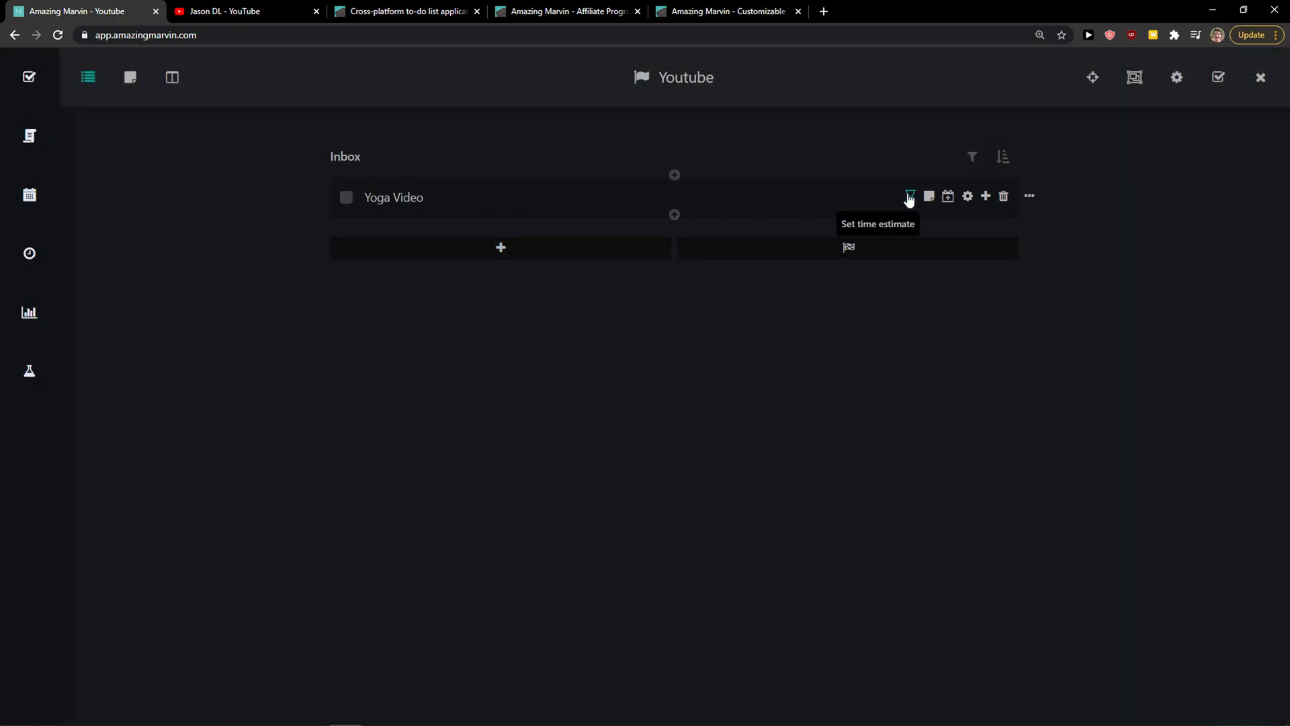
Zoom the page to 200% and add the subtask 'Yoga video Legs' to Yoga Video.
{"action": "key", "text": "ctrl+plus"}
{"action": "key", "text": "ctrl+plus"}
{"action": "key", "text": "ctrl+plus"}
{"action": "key", "text": "ctrl+plus"}
{"action": "key", "text": "ctrl+plus"}
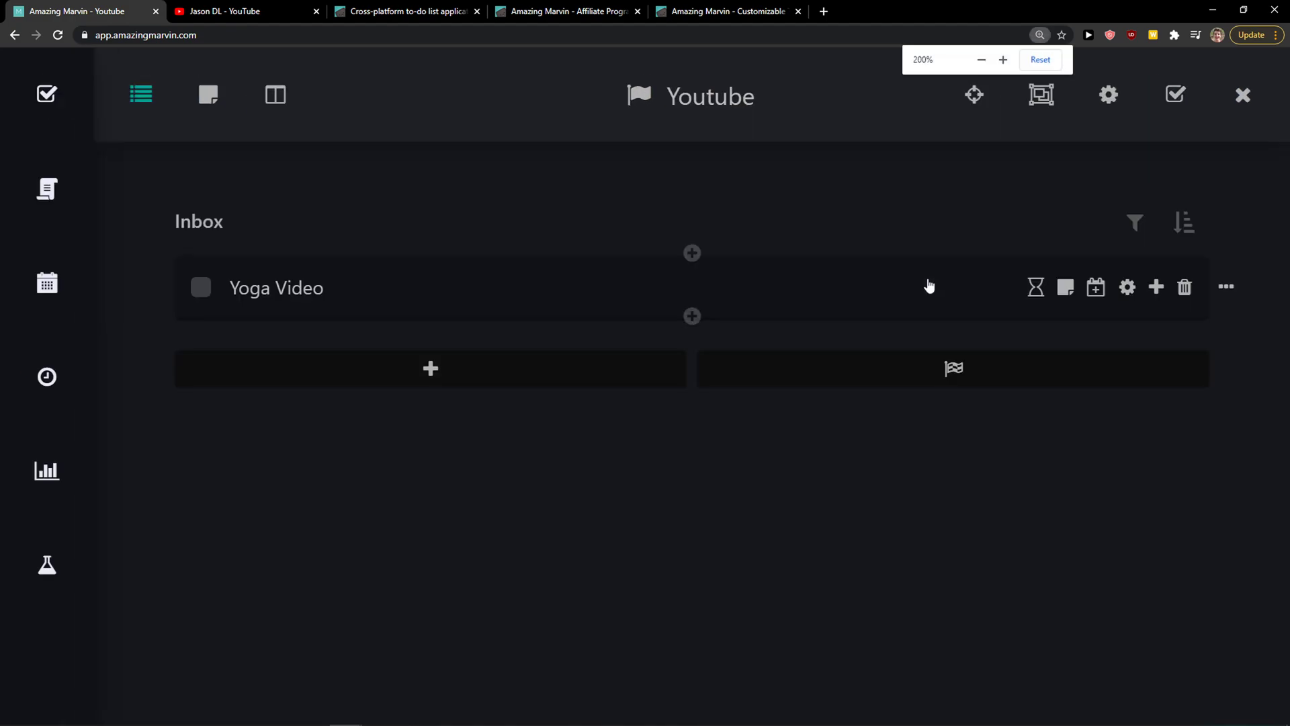
{"action": "left_click", "coordinate": [1045, 294]}
{"action": "left_click", "coordinate": [600, 511]}
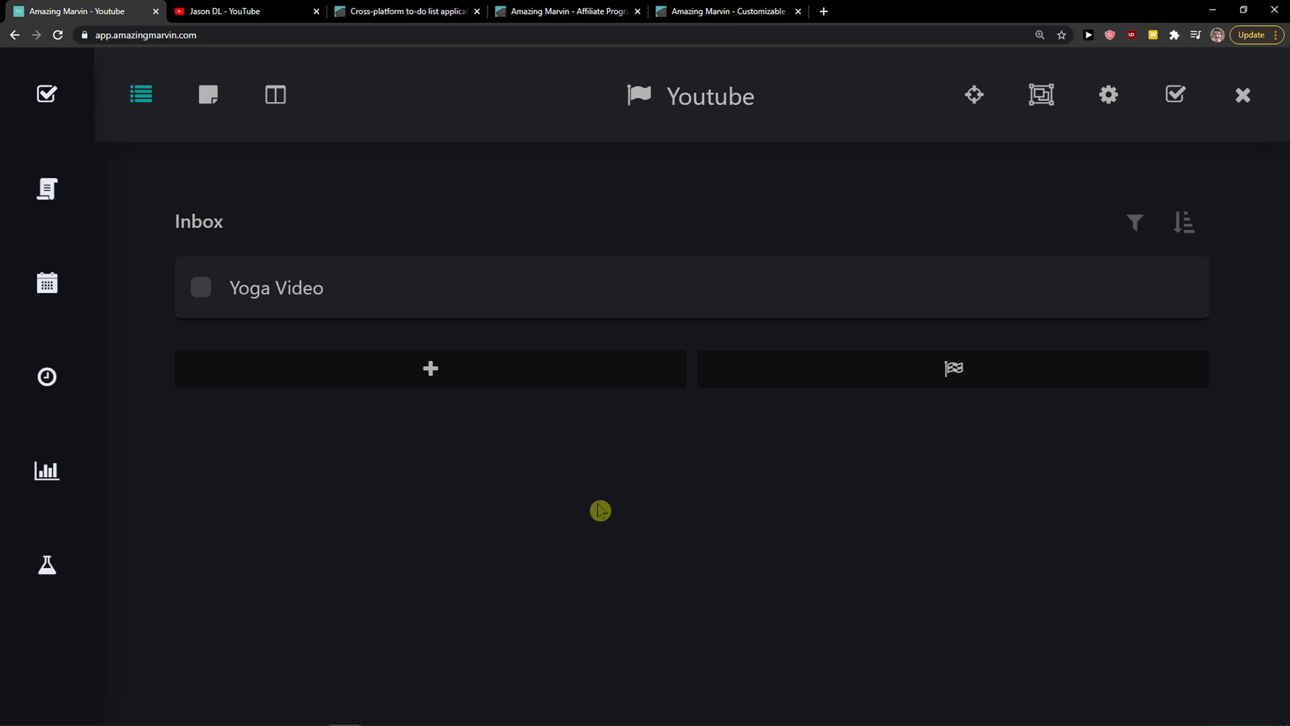
{"action": "left_click", "coordinate": [1063, 288]}
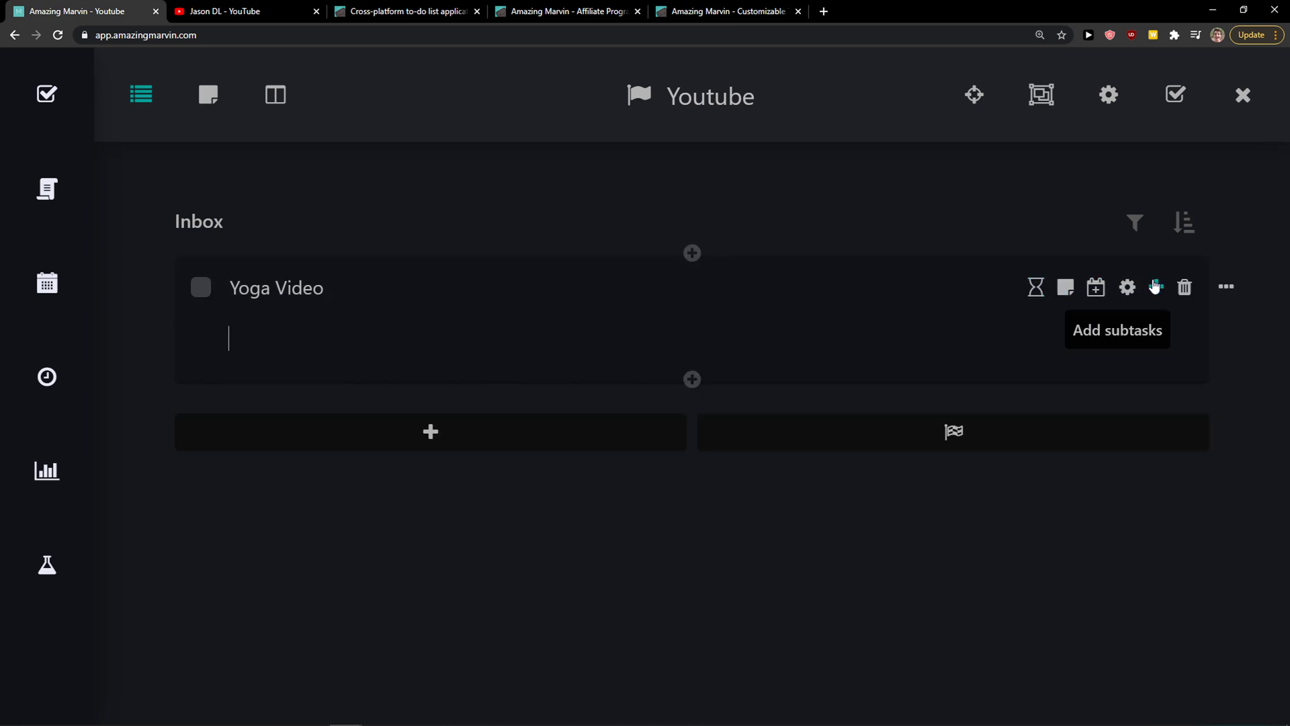
{"action": "left_click", "coordinate": [1156, 287]}
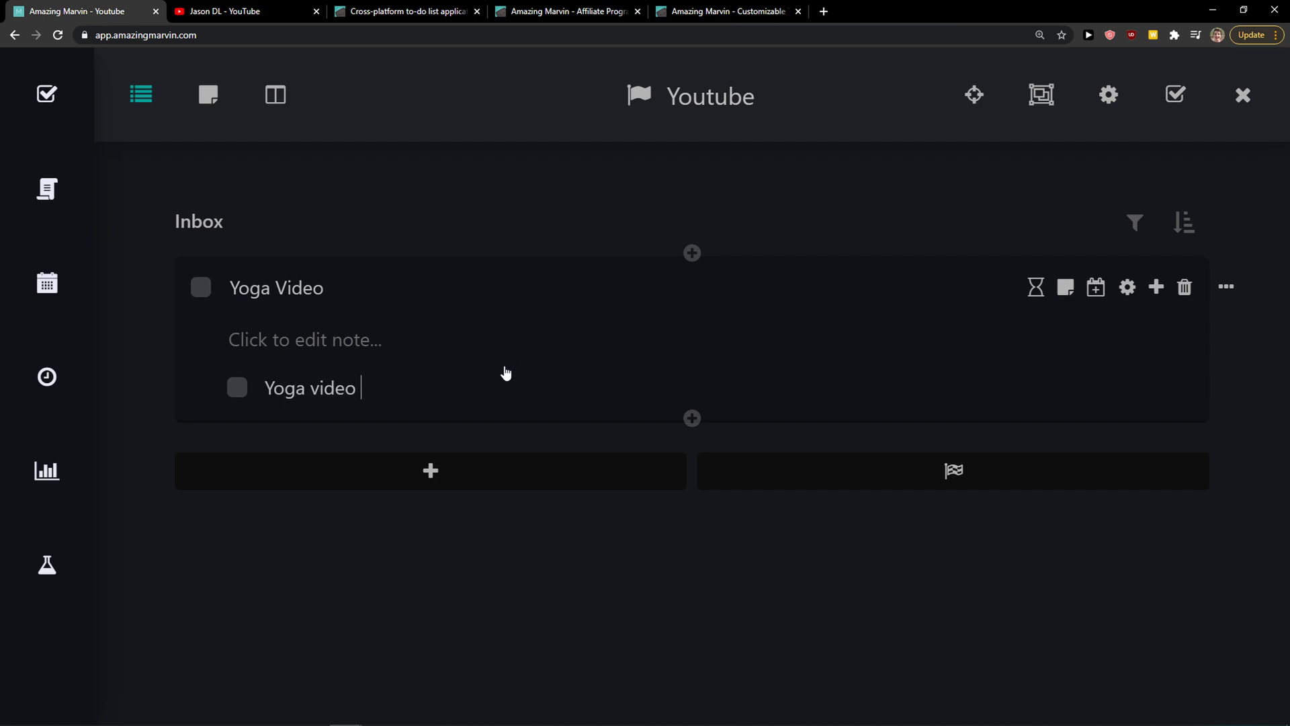
{"action": "type", "text": "Yoga video Legs"}
{"action": "key", "text": "Return"}
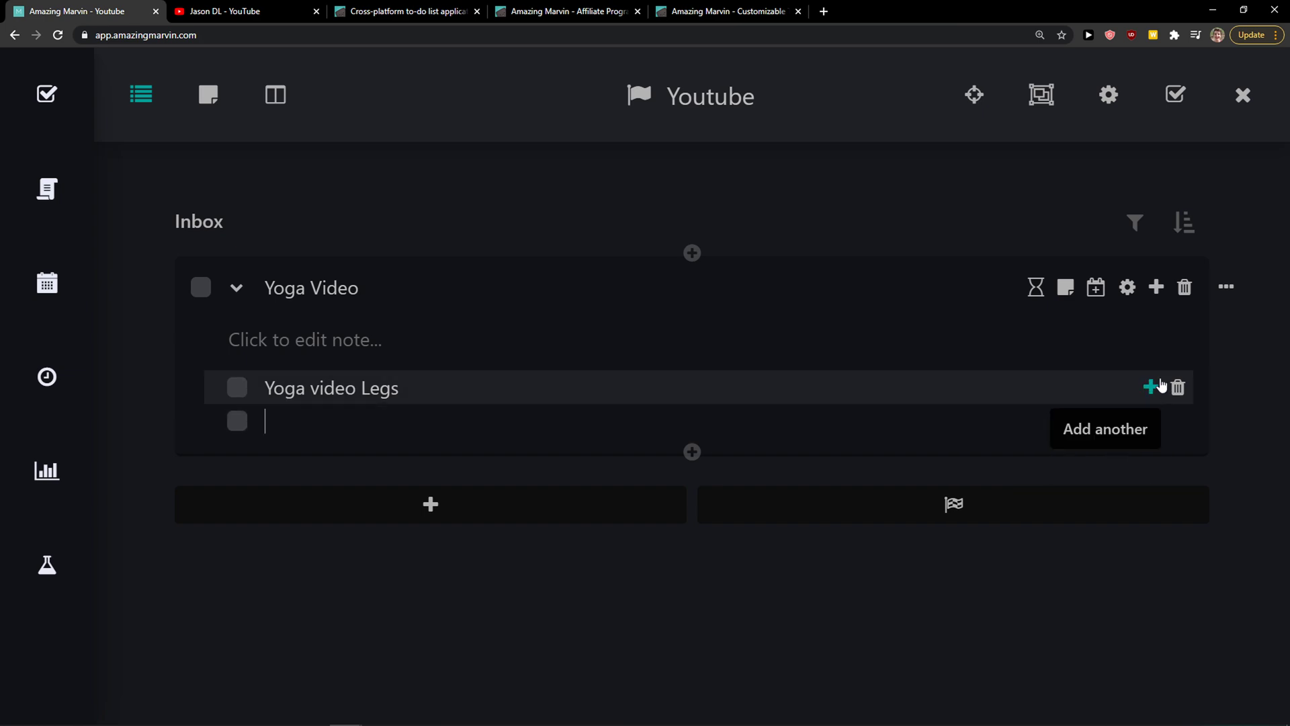
{"action": "left_click", "coordinate": [1243, 360]}
Hide Yoga Video's empty note area and start a new subproject in Youtube.
{"action": "left_click", "coordinate": [254, 347]}
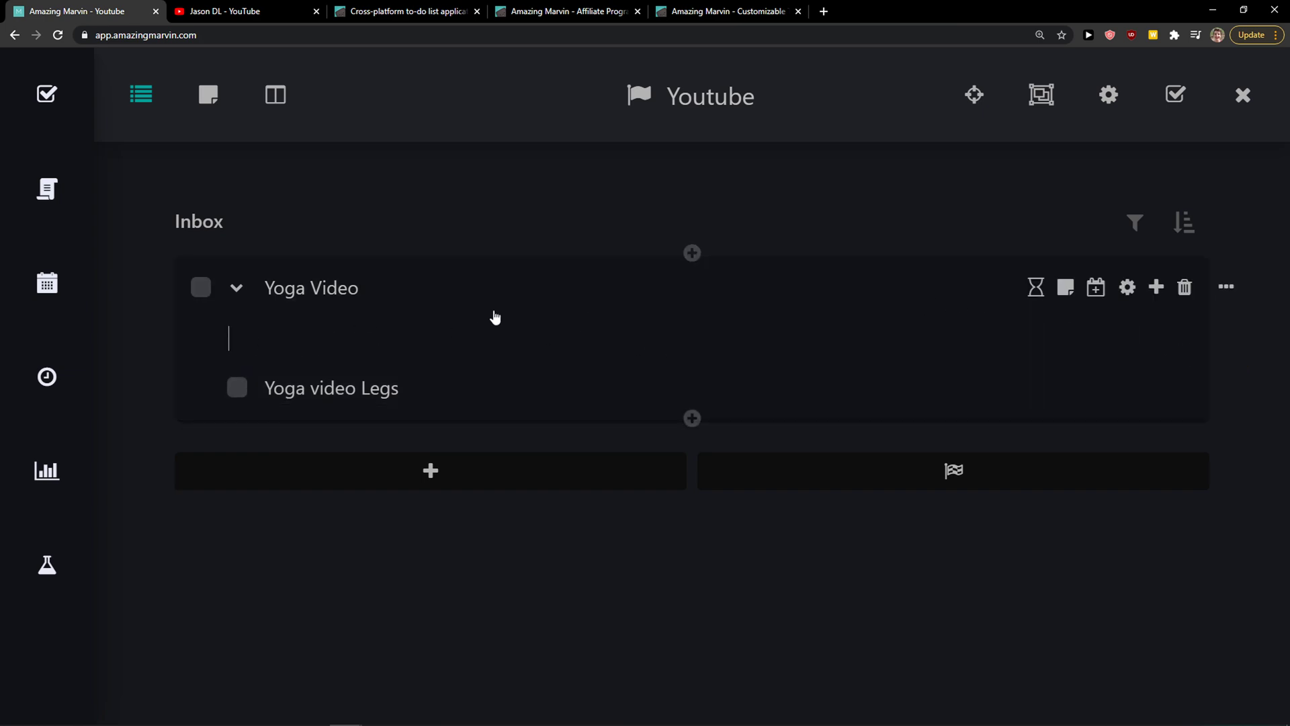
{"action": "left_click", "coordinate": [1073, 287]}
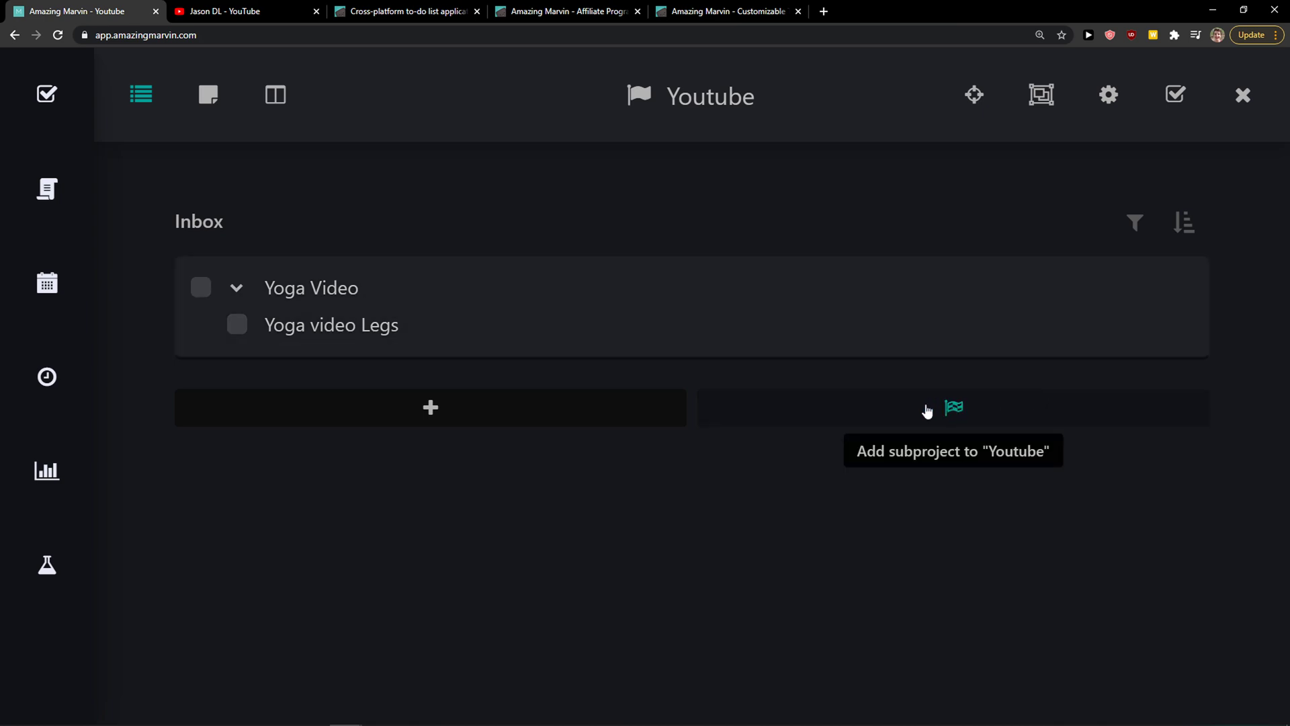
{"action": "left_click", "coordinate": [862, 414]}
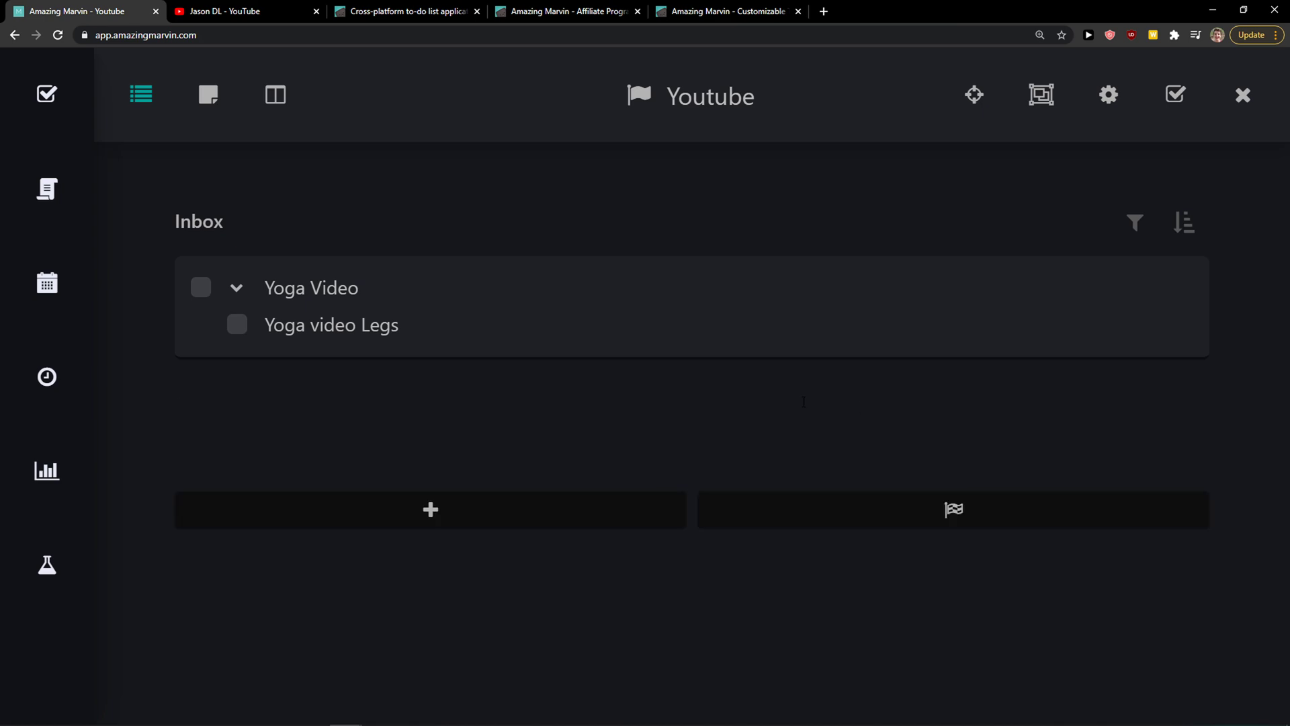
Name the new subproject Youtube 2 and create it.
{"action": "type", "text": "Youtube 2"}
{"action": "key", "text": "Return"}
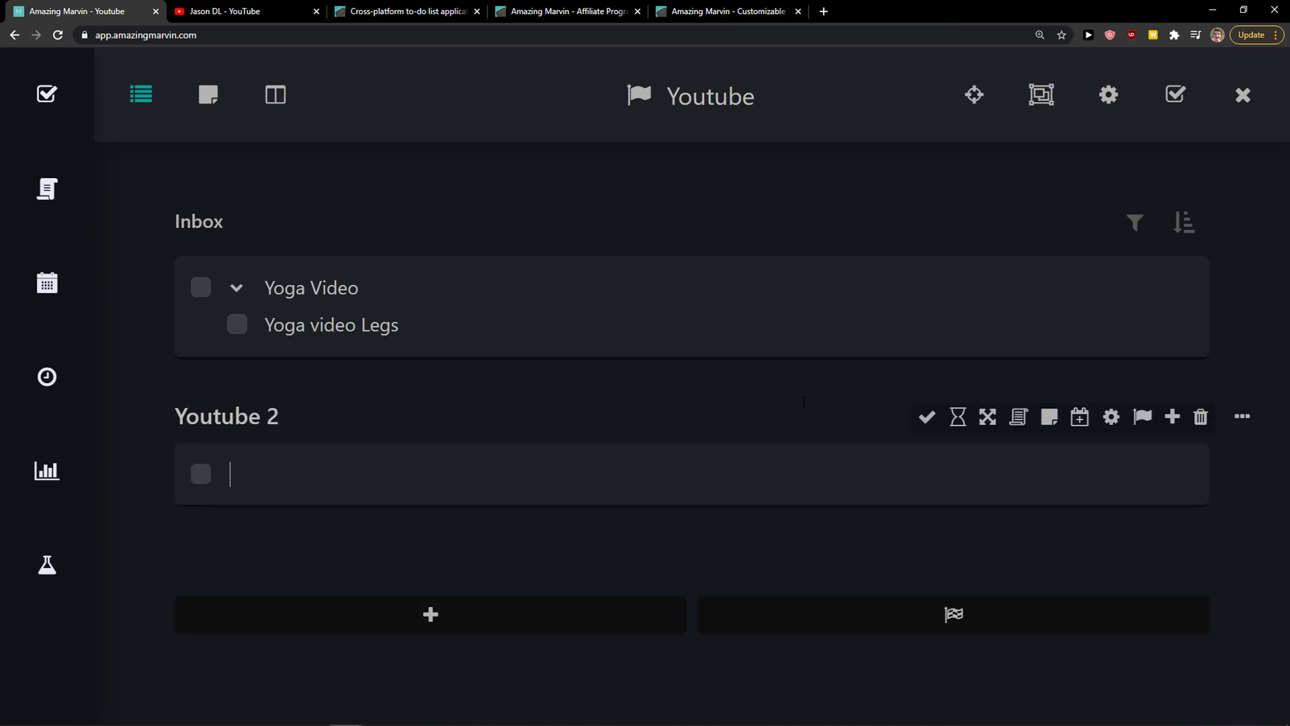
{"action": "left_click", "coordinate": [347, 384]}
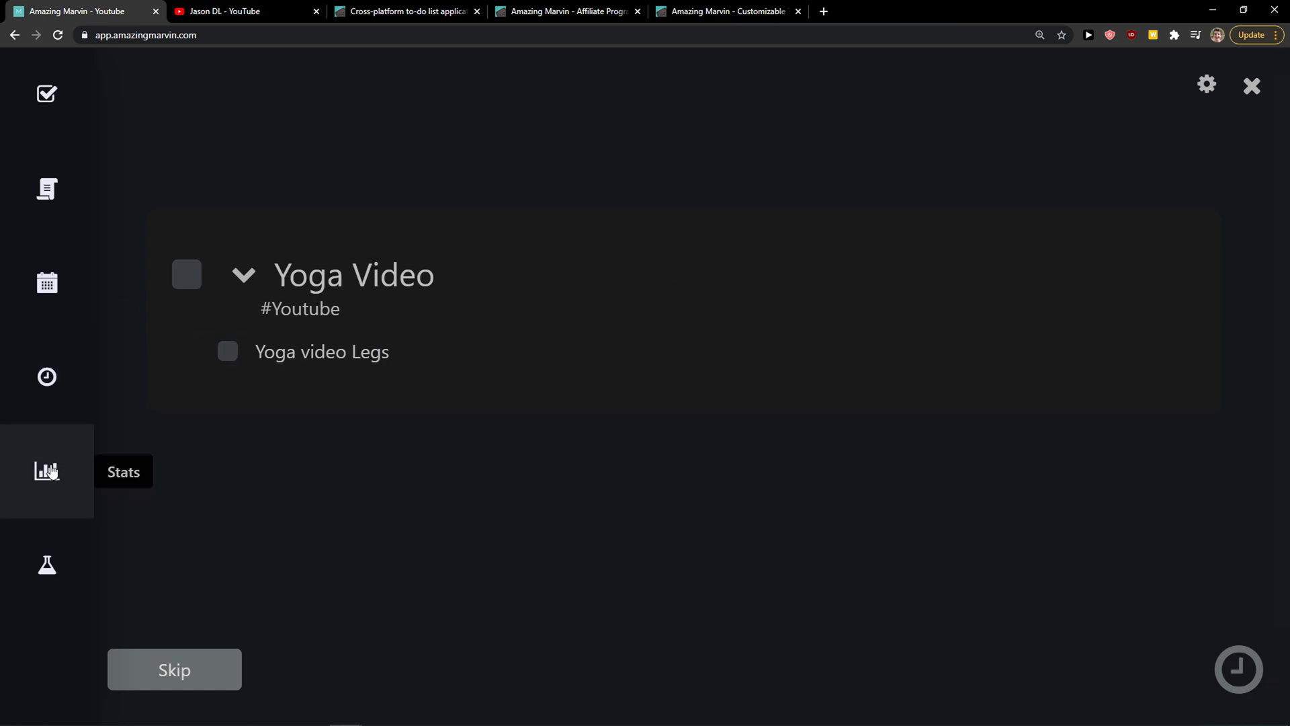
View Yoga Video's edit details, then close them without changes.
{"action": "mouse_move", "coordinate": [967, 276]}
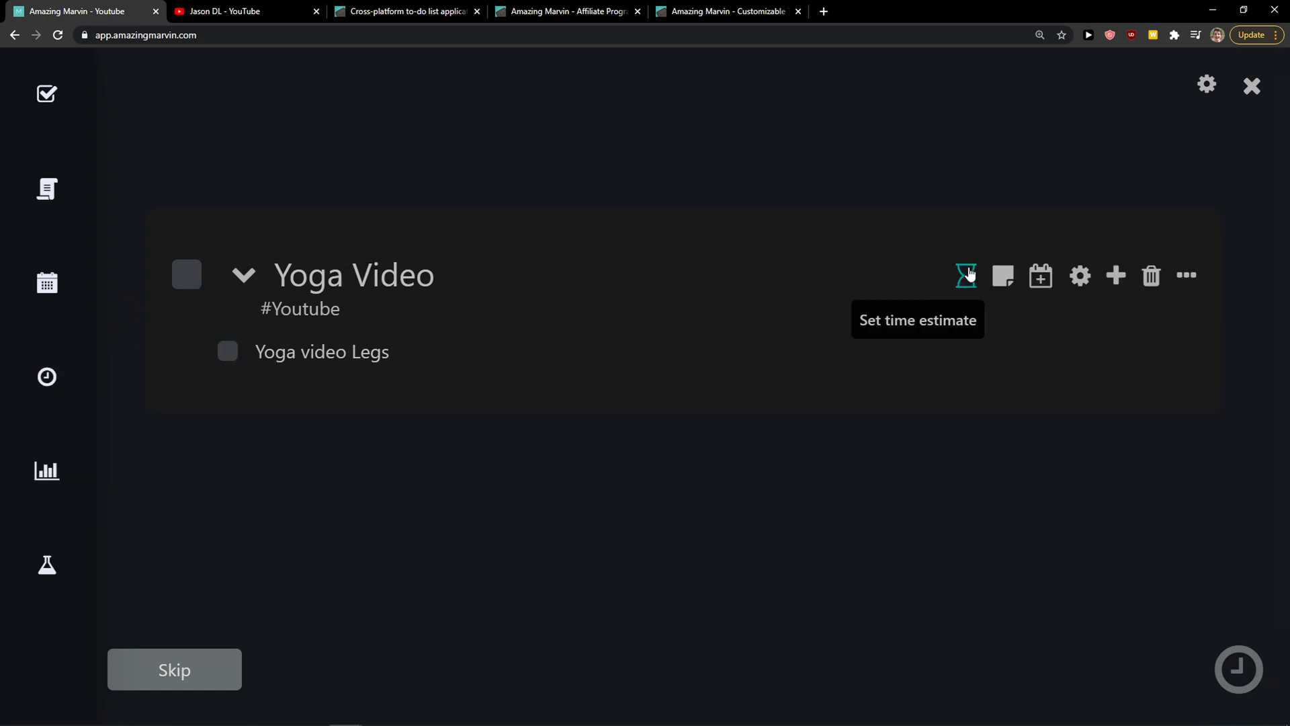
{"action": "left_click", "coordinate": [1080, 279]}
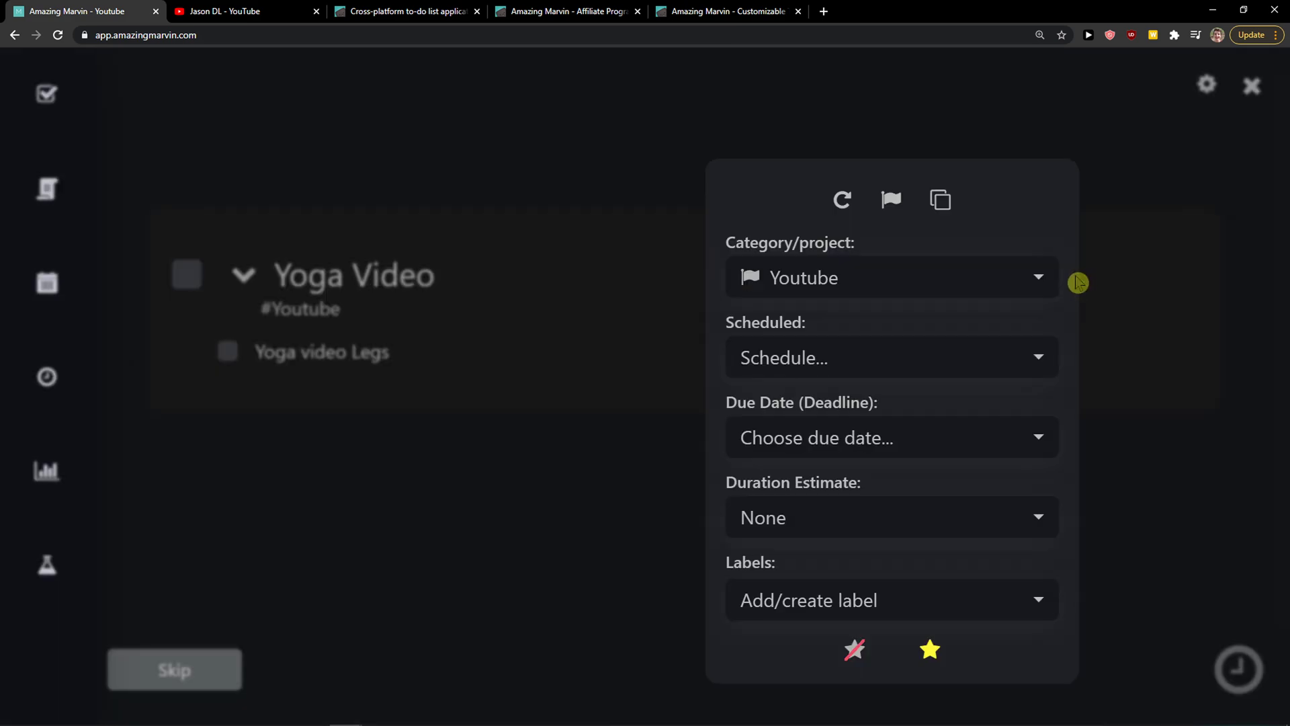
{"action": "left_click", "coordinate": [593, 398]}
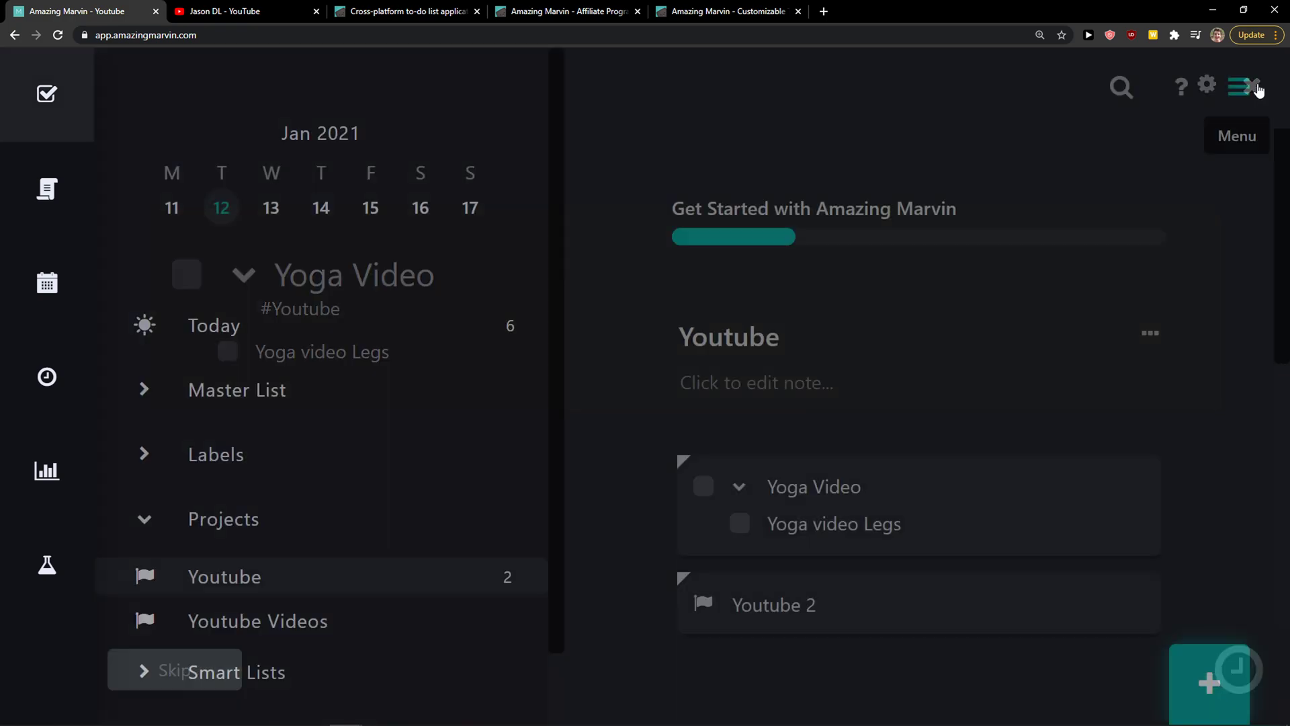
Zoom the browser out two steps and open the Youtube project in its own full view.
{"action": "key", "text": "ctrl+minus"}
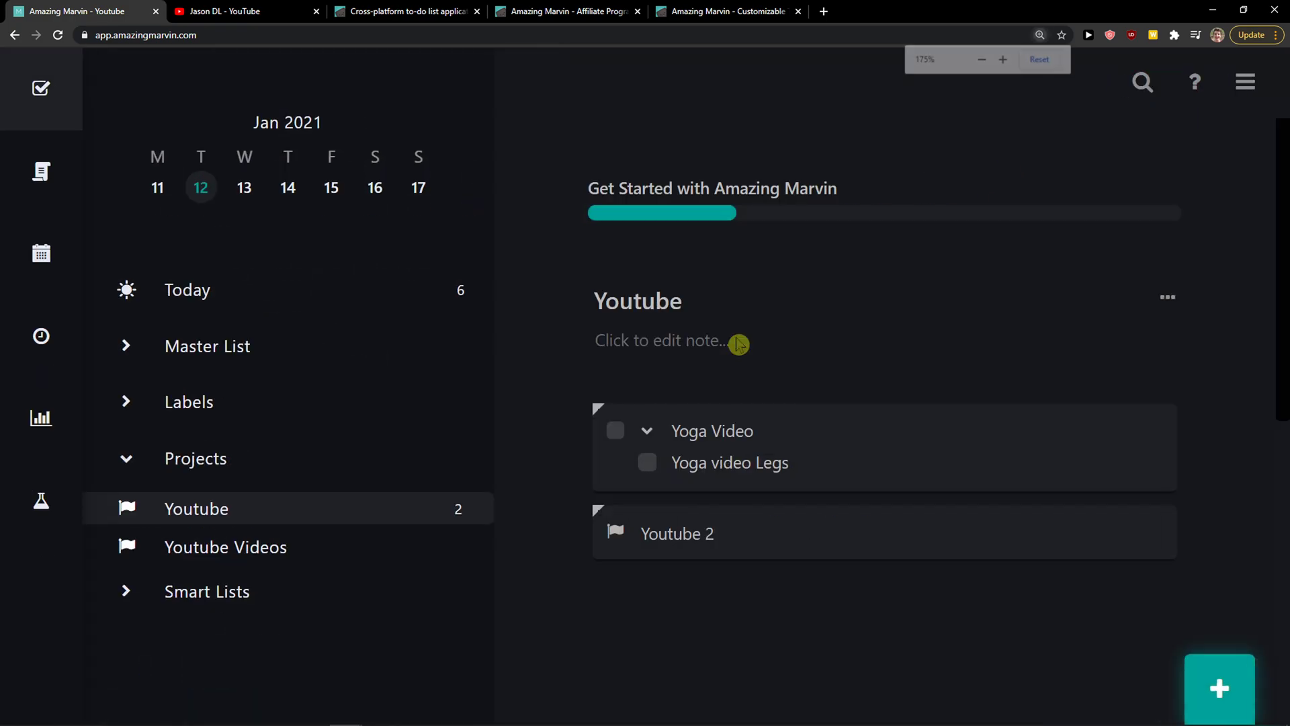
{"action": "key", "text": "ctrl+minus"}
{"action": "left_click", "coordinate": [567, 267]}
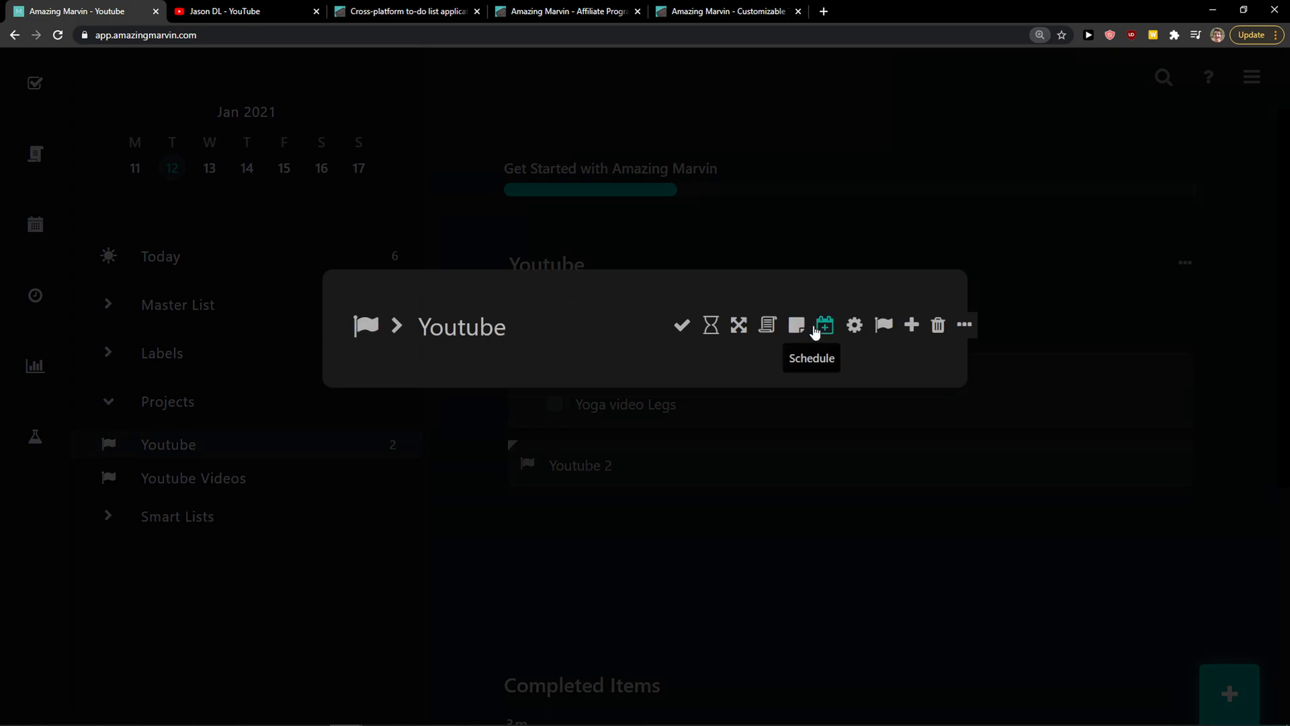
{"action": "left_click", "coordinate": [739, 326]}
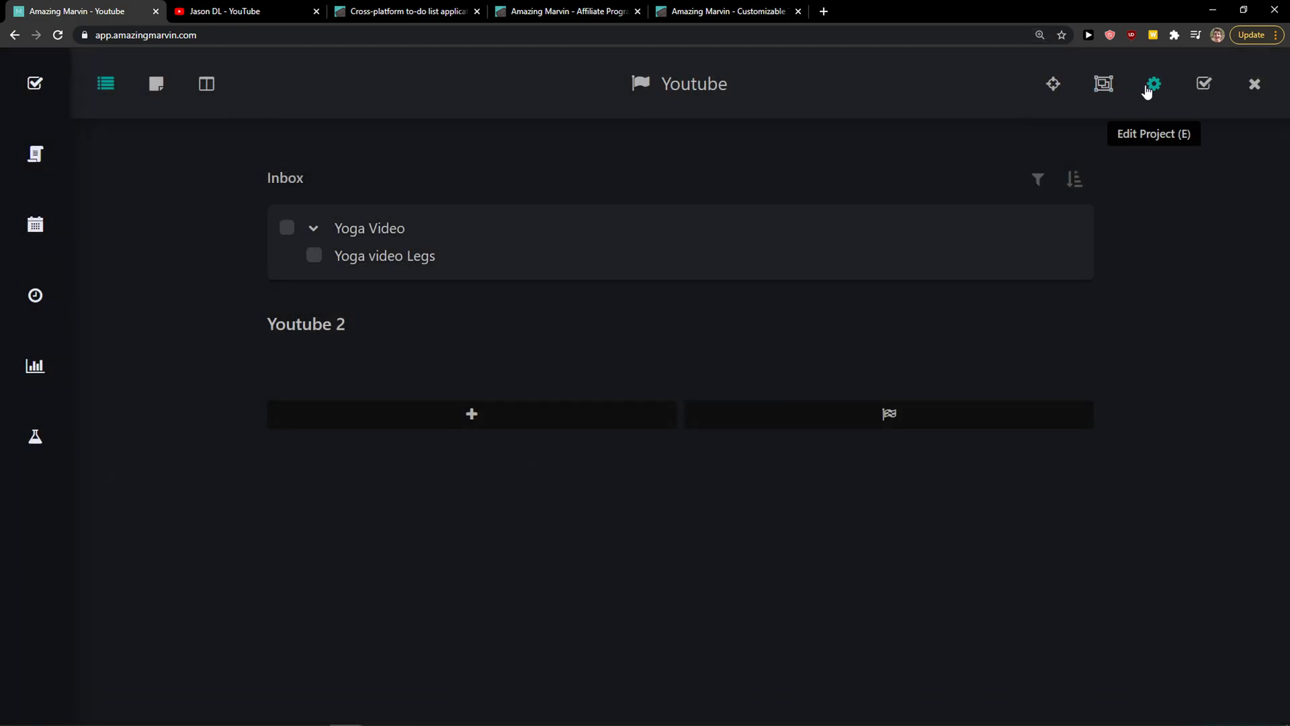
{"action": "left_click", "coordinate": [1147, 92]}
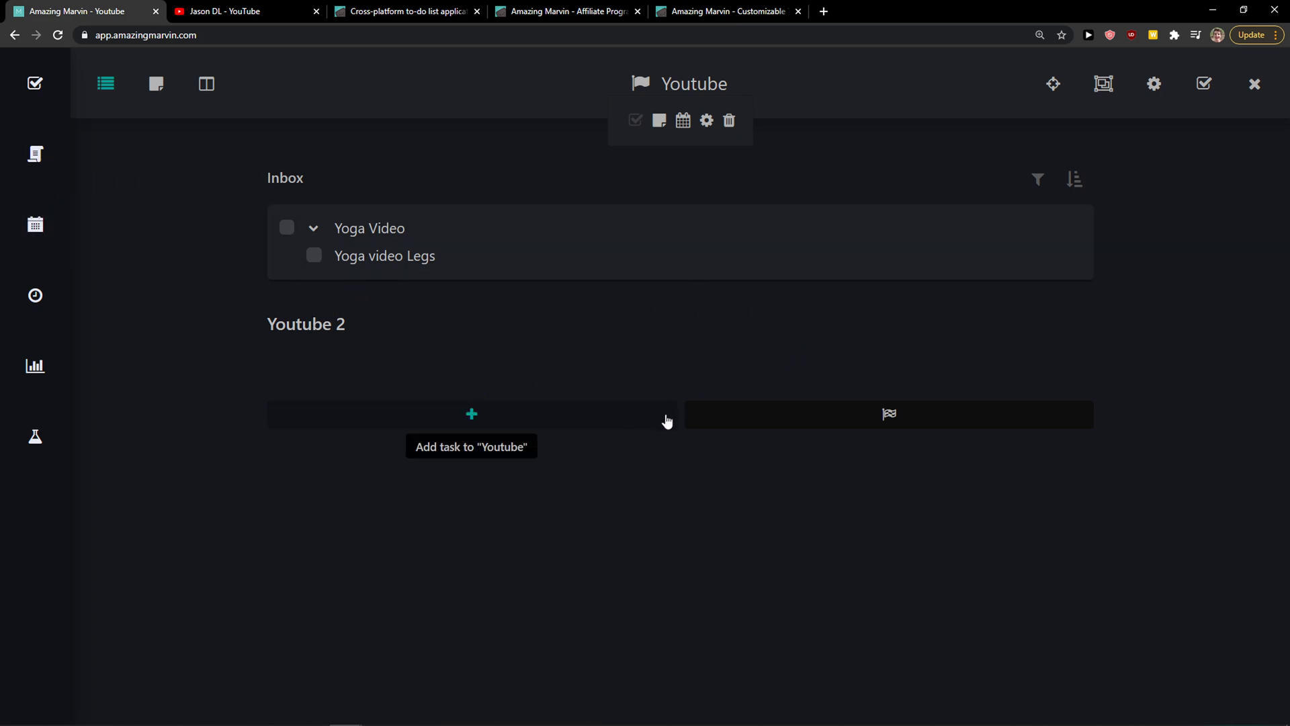
Add a task named 'Yoga video 2' under Youtube 2.
{"action": "left_click", "coordinate": [556, 410]}
{"action": "key", "text": "Escape"}
{"action": "left_click", "coordinate": [513, 407]}
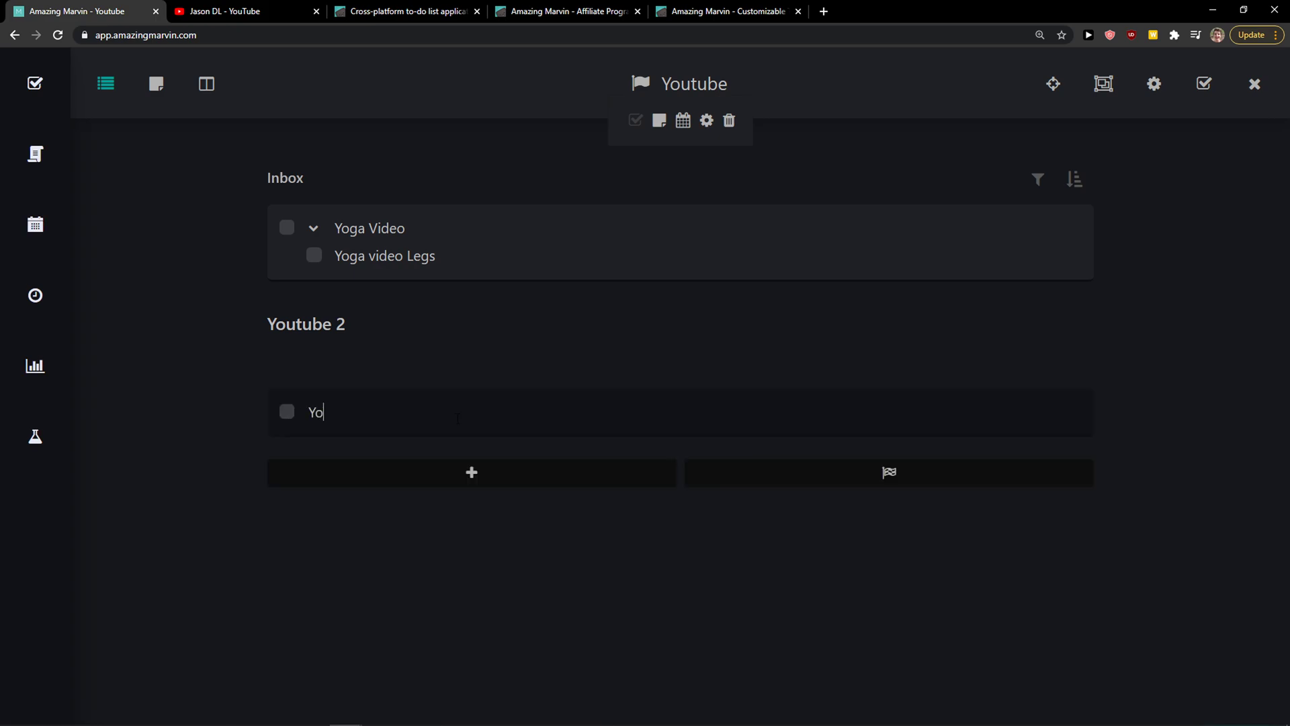
{"action": "type", "text": "Yoga video 2"}
{"action": "key", "text": "Return"}
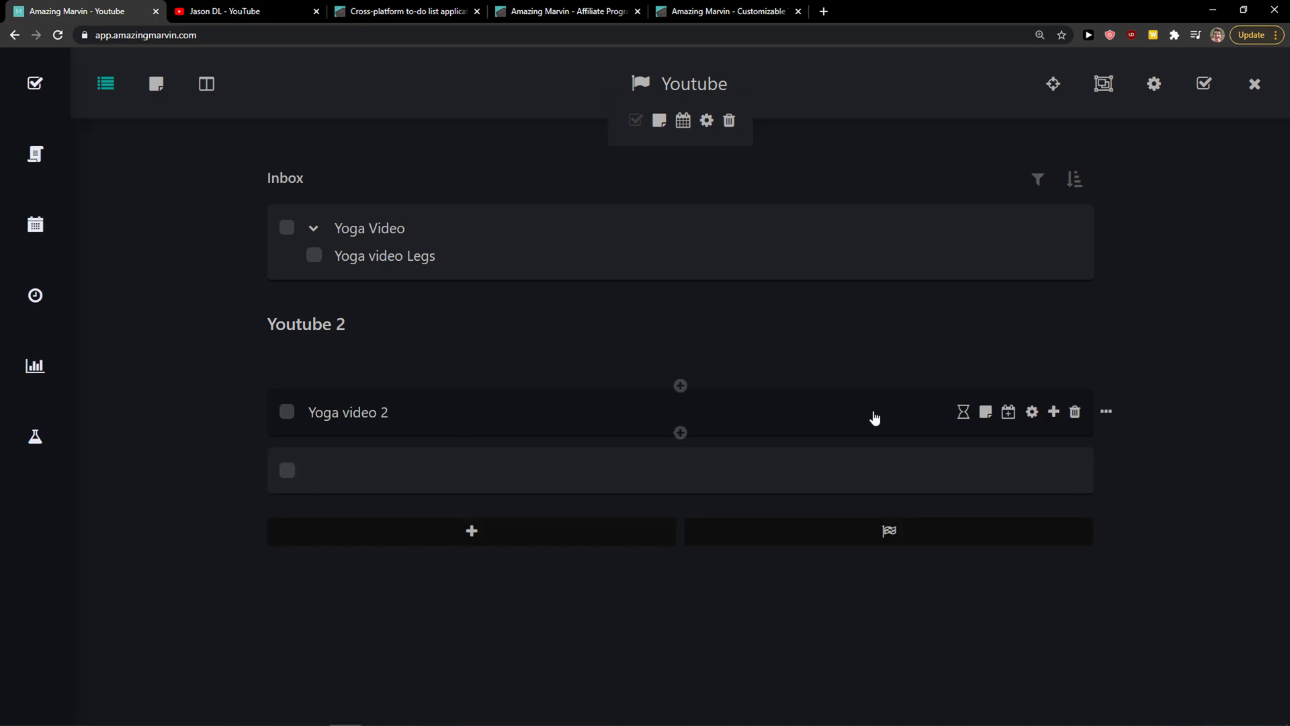
Schedule Yoga video 2 for January 13 with a 1h time estimate.
{"action": "left_click", "coordinate": [1008, 412]}
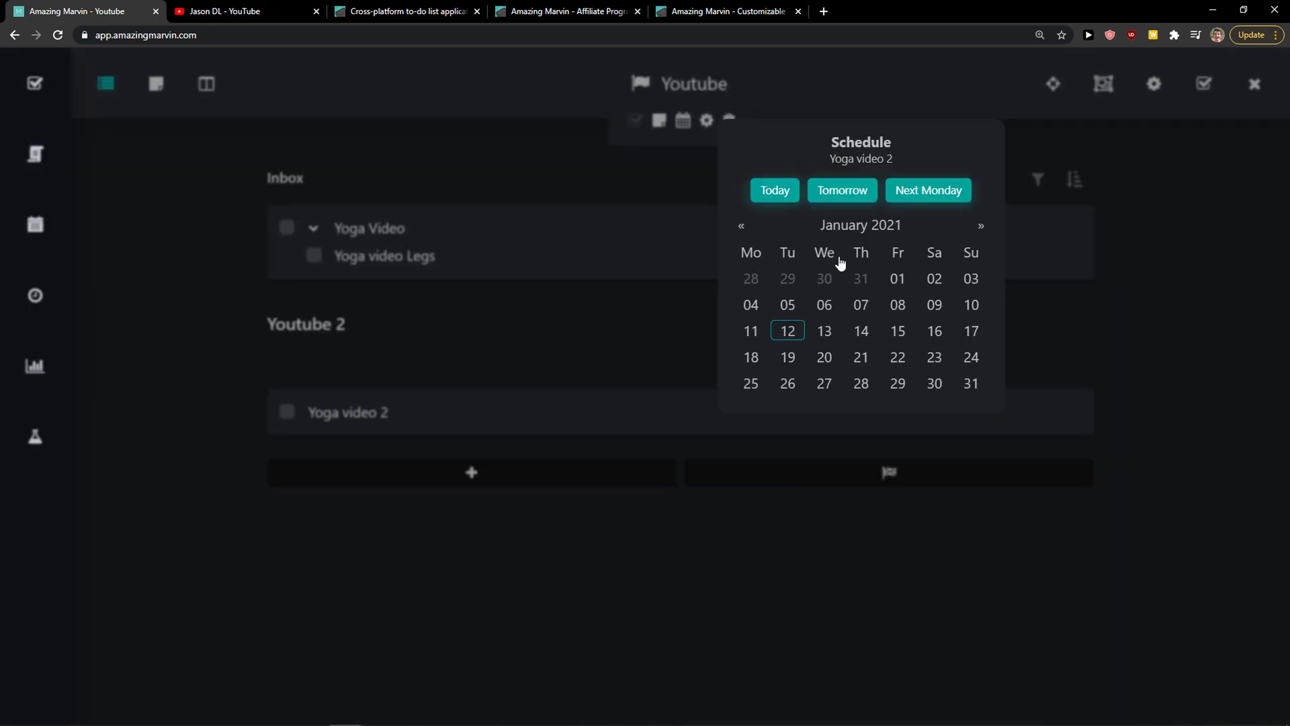
{"action": "left_click", "coordinate": [826, 336]}
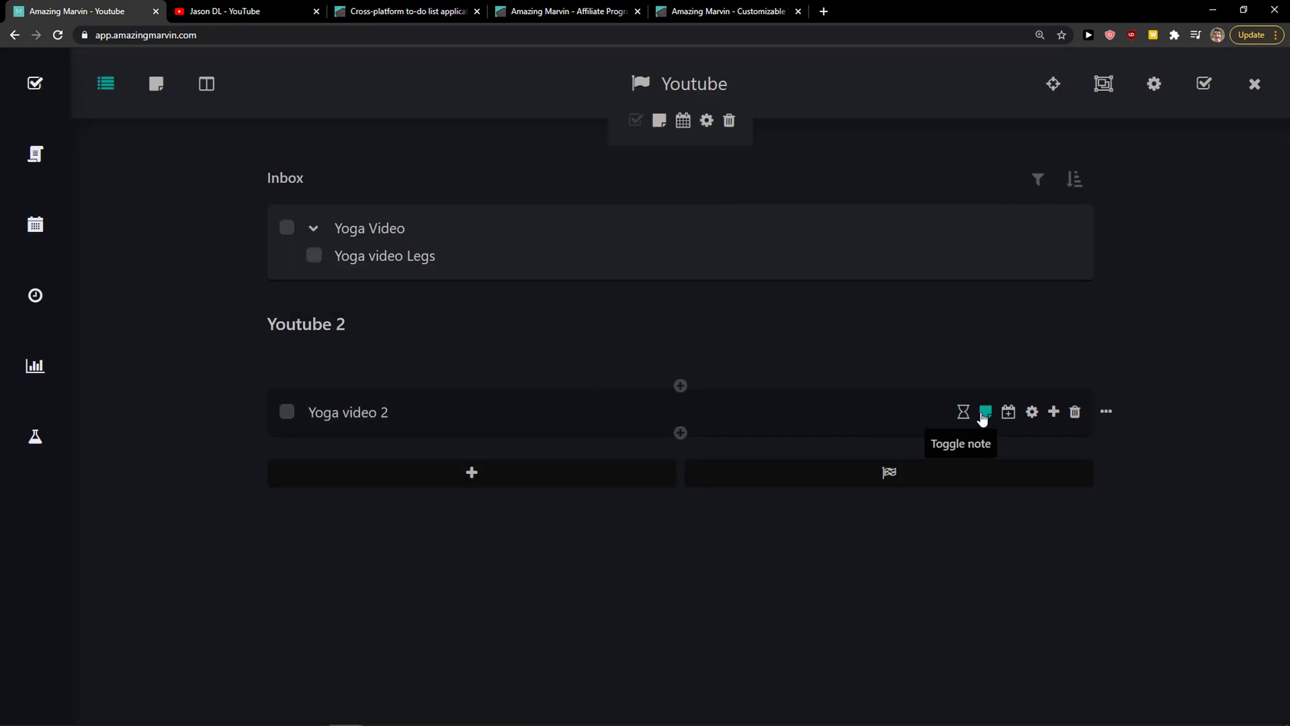
{"action": "left_click", "coordinate": [963, 411]}
{"action": "left_click", "coordinate": [790, 338]}
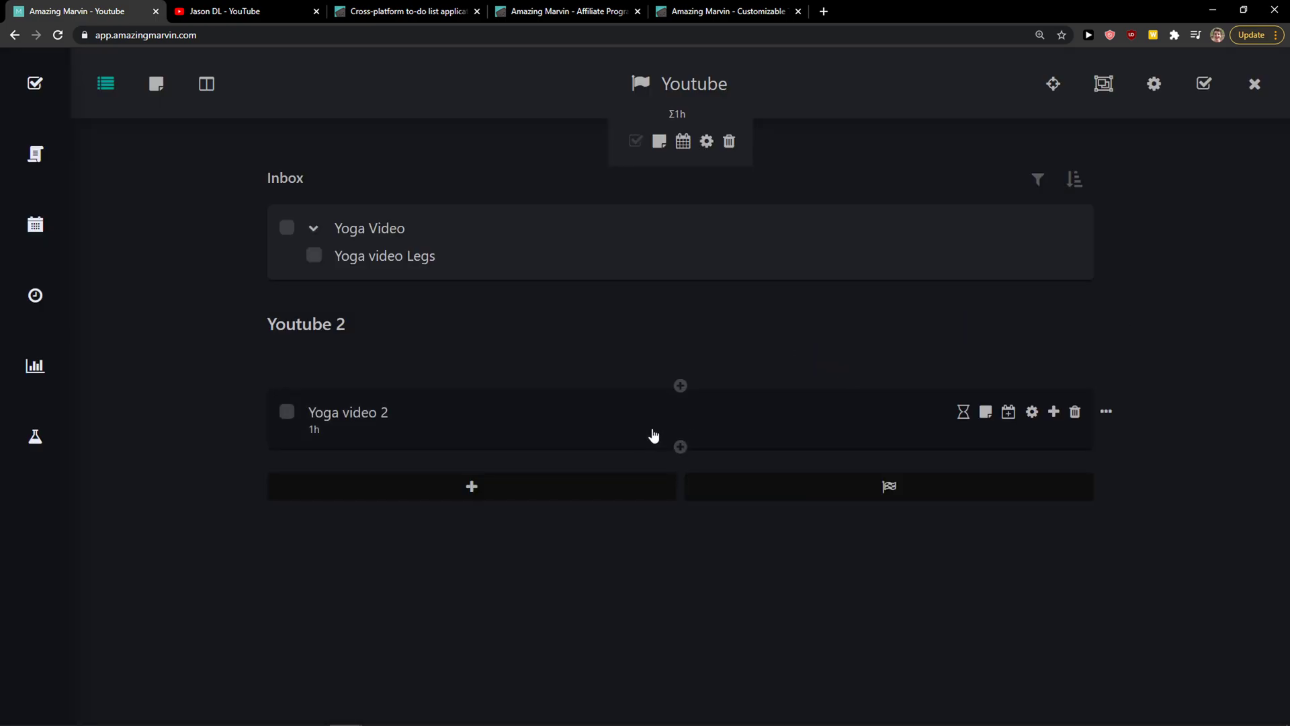
Give Yoga video 2 the video label and a January 15 due date, keeping it in Youtube 2.
{"action": "left_click", "coordinate": [1032, 413]}
{"action": "left_click", "coordinate": [896, 401]}
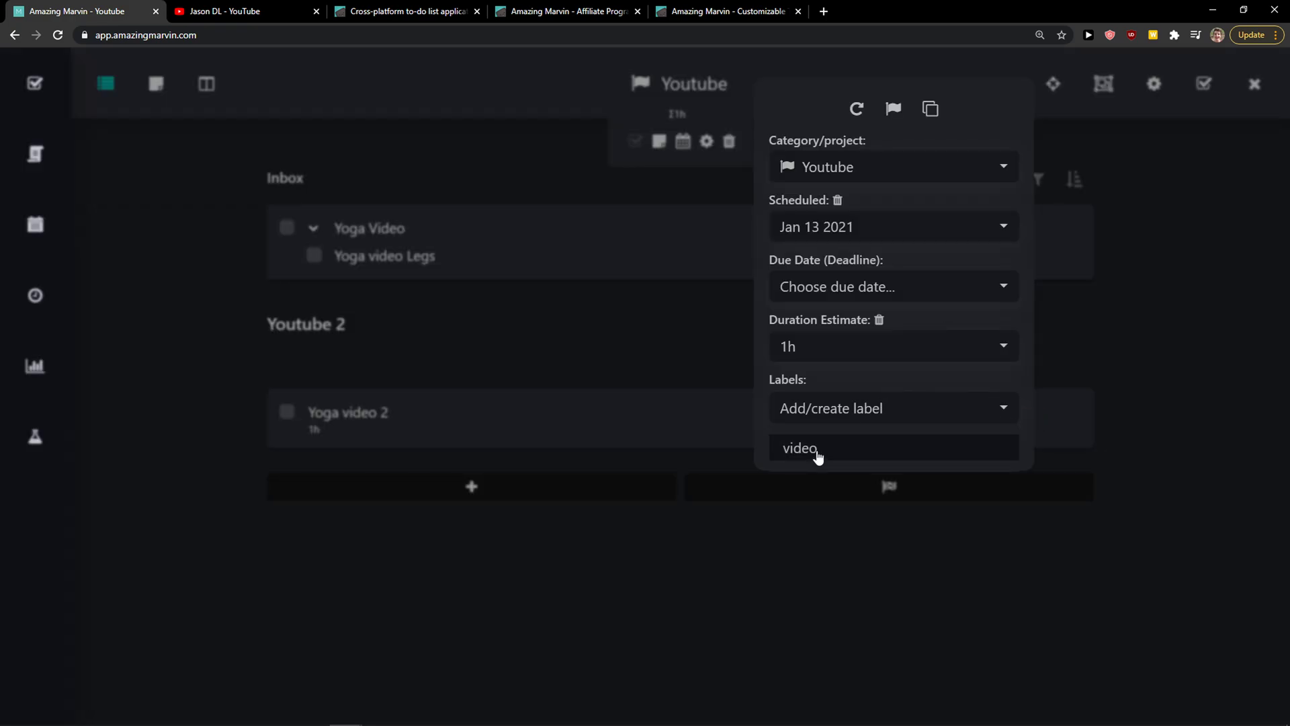
{"action": "left_click", "coordinate": [815, 449]}
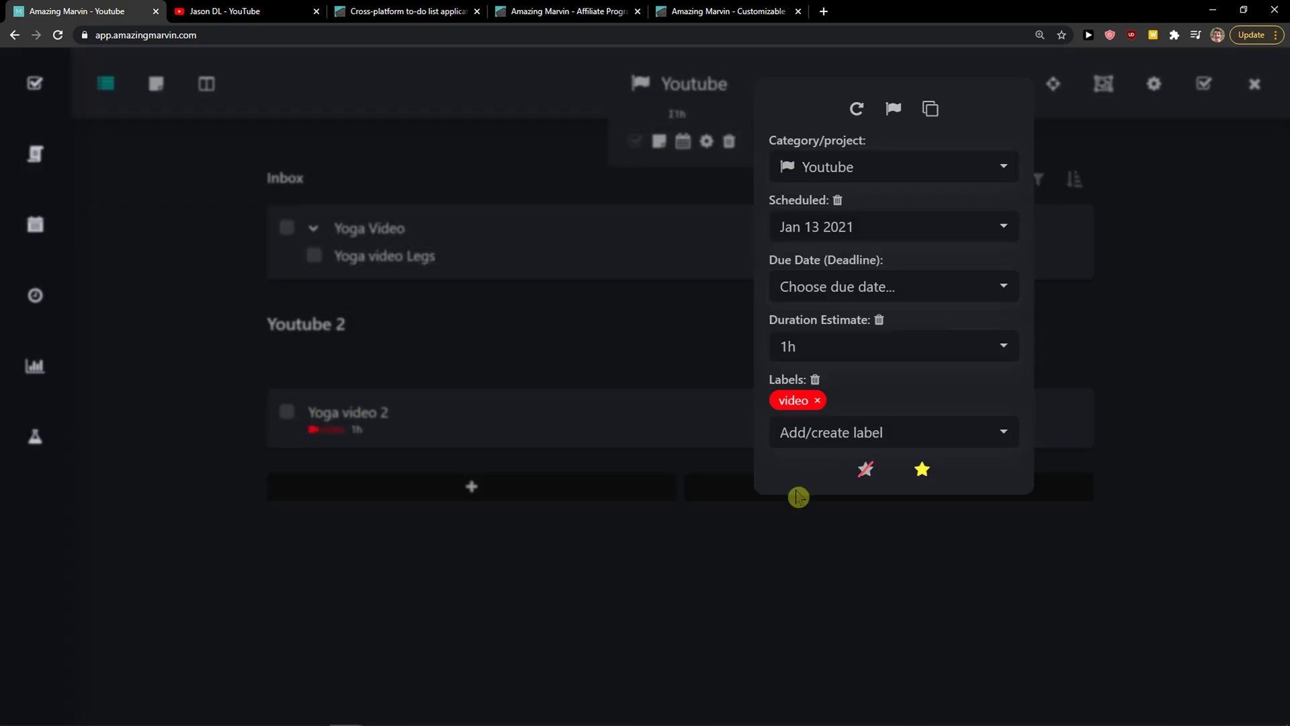
{"action": "left_click", "coordinate": [865, 296]}
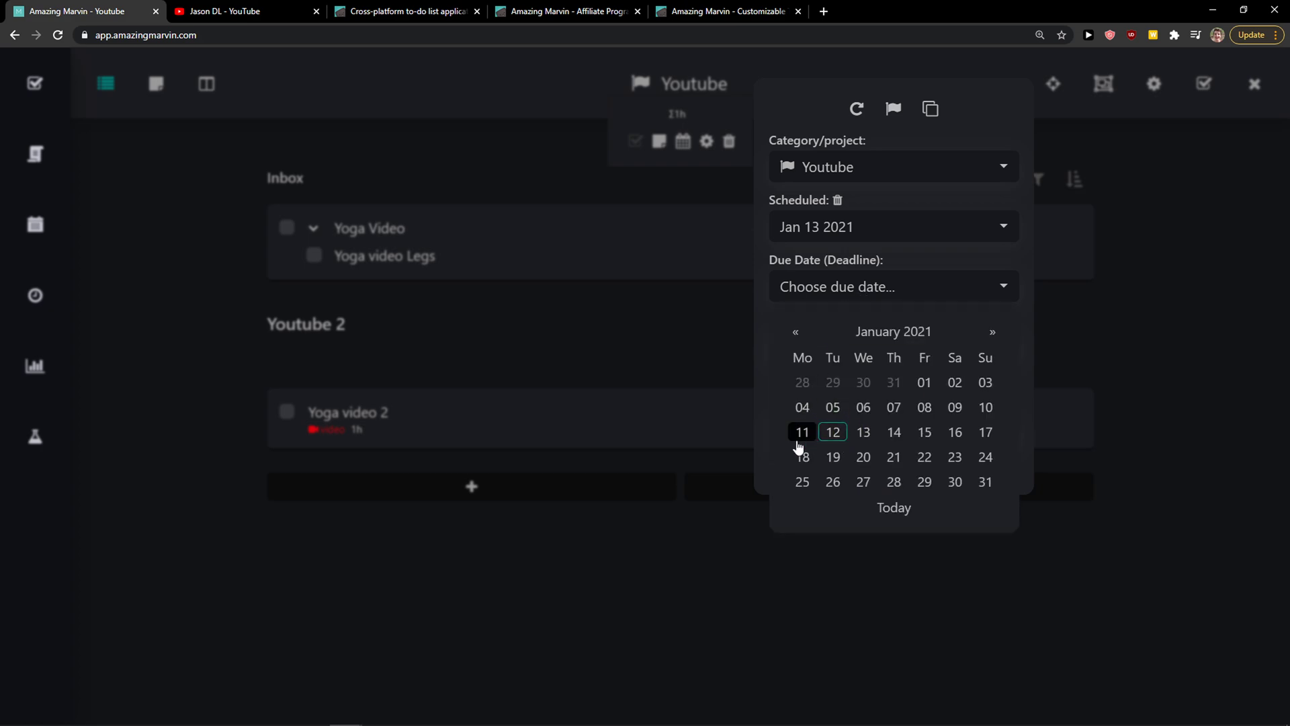
{"action": "left_click", "coordinate": [923, 432]}
{"action": "left_click", "coordinate": [638, 364]}
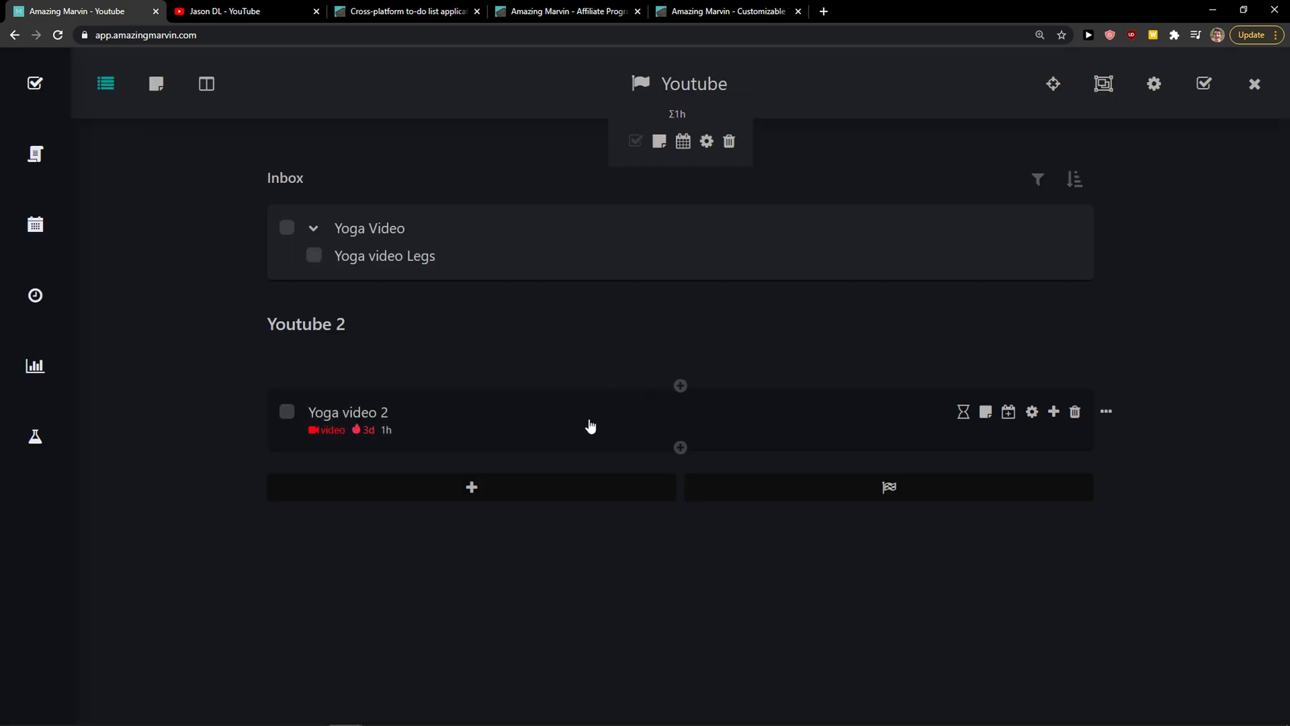
{"action": "left_click_drag", "start_coordinate": [590, 426], "coordinate": [648, 170]}
{"action": "left_click", "coordinate": [247, 246]}
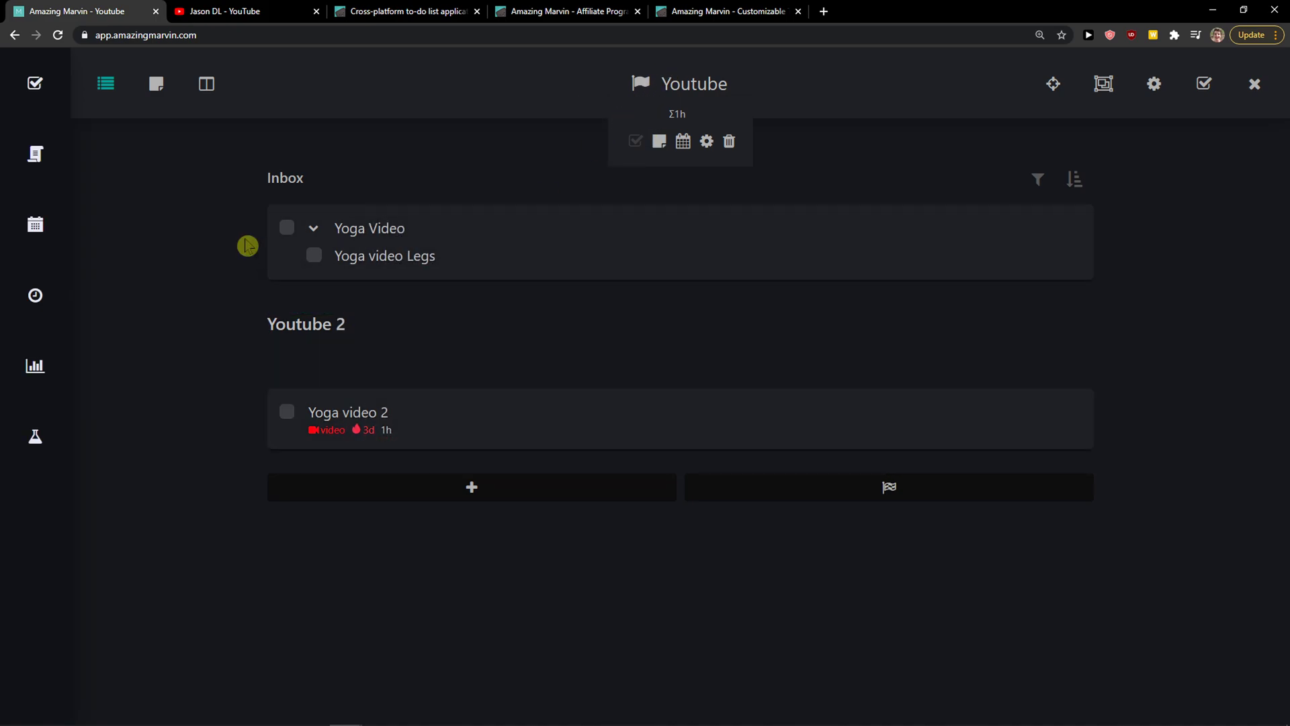
Browse the side panel's Master List tree to the Youtube project, then the Today and Tomorrow lists.
{"action": "left_click", "coordinate": [36, 150]}
{"action": "left_click", "coordinate": [145, 114]}
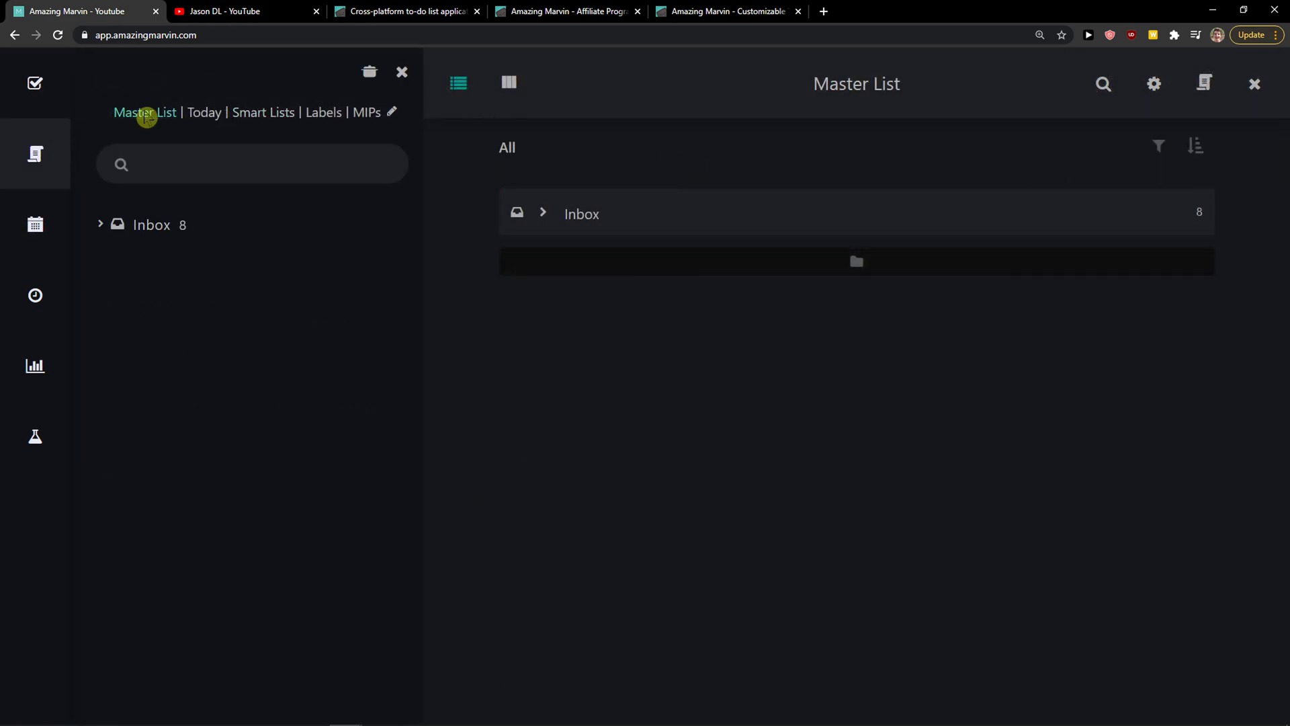
{"action": "left_click", "coordinate": [101, 223]}
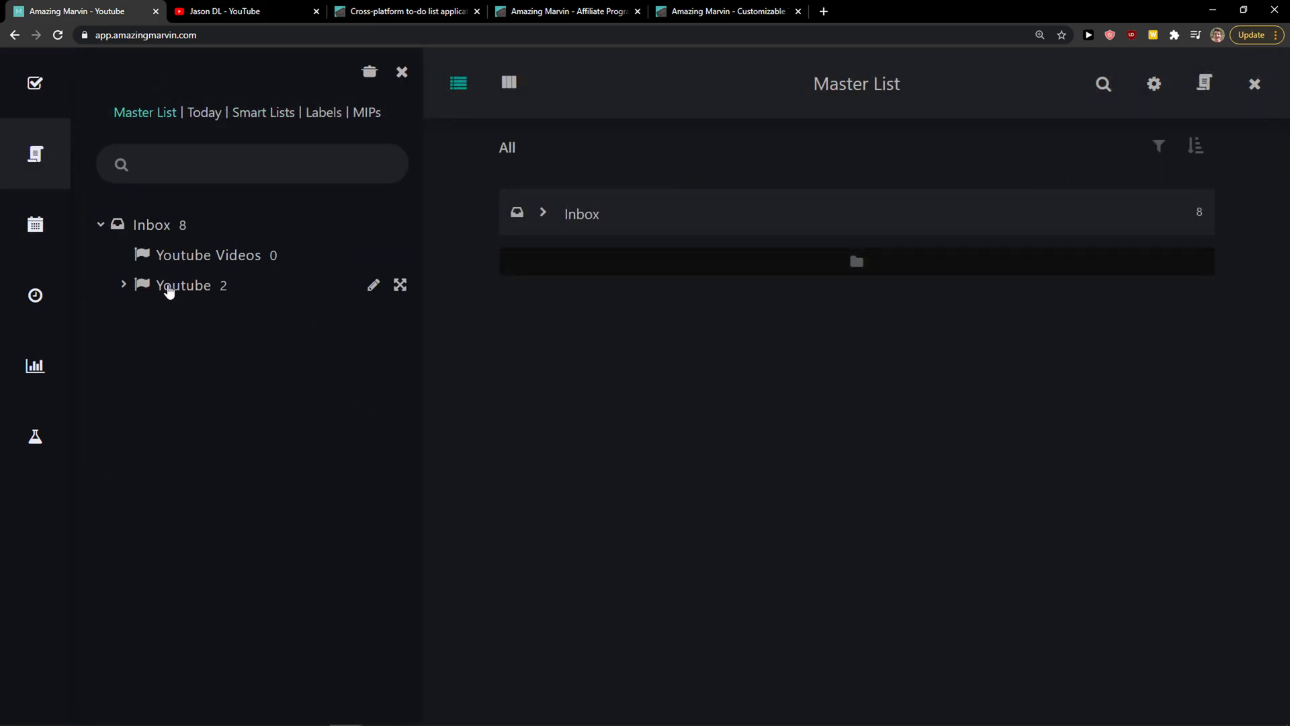
{"action": "left_click", "coordinate": [169, 288]}
{"action": "left_click", "coordinate": [204, 113]}
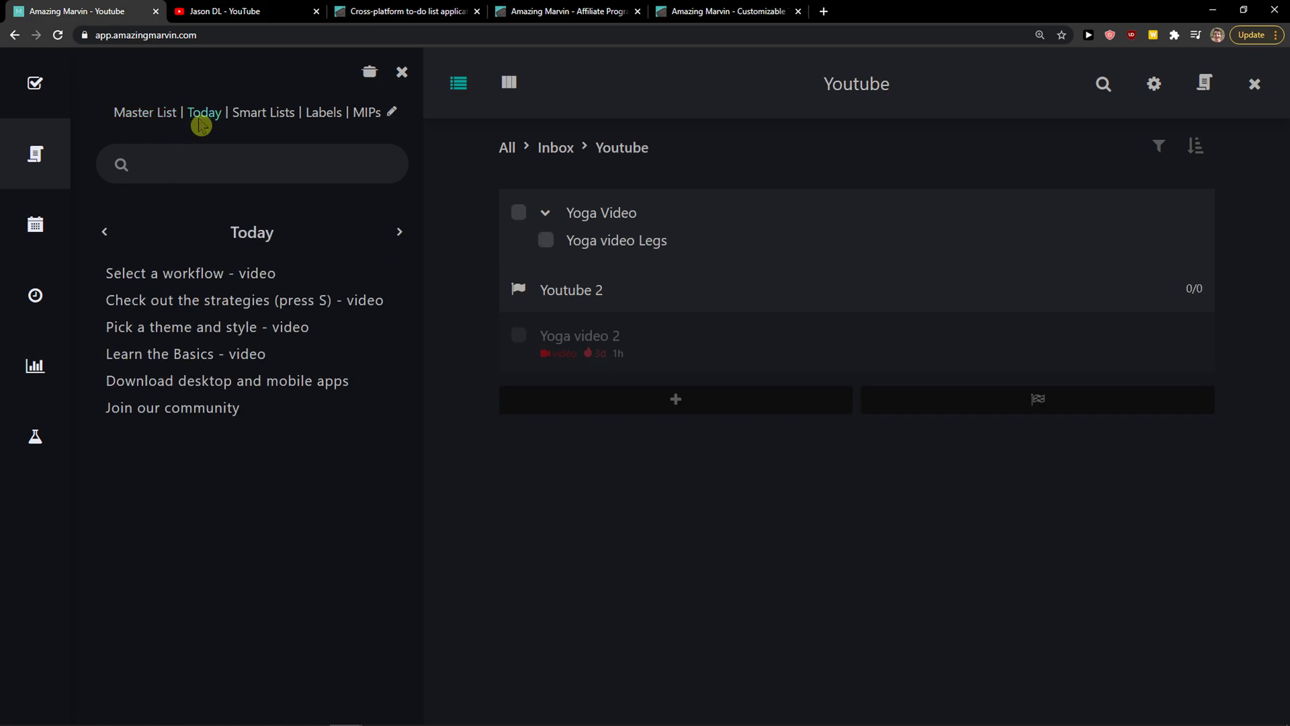
{"action": "left_click", "coordinate": [398, 233]}
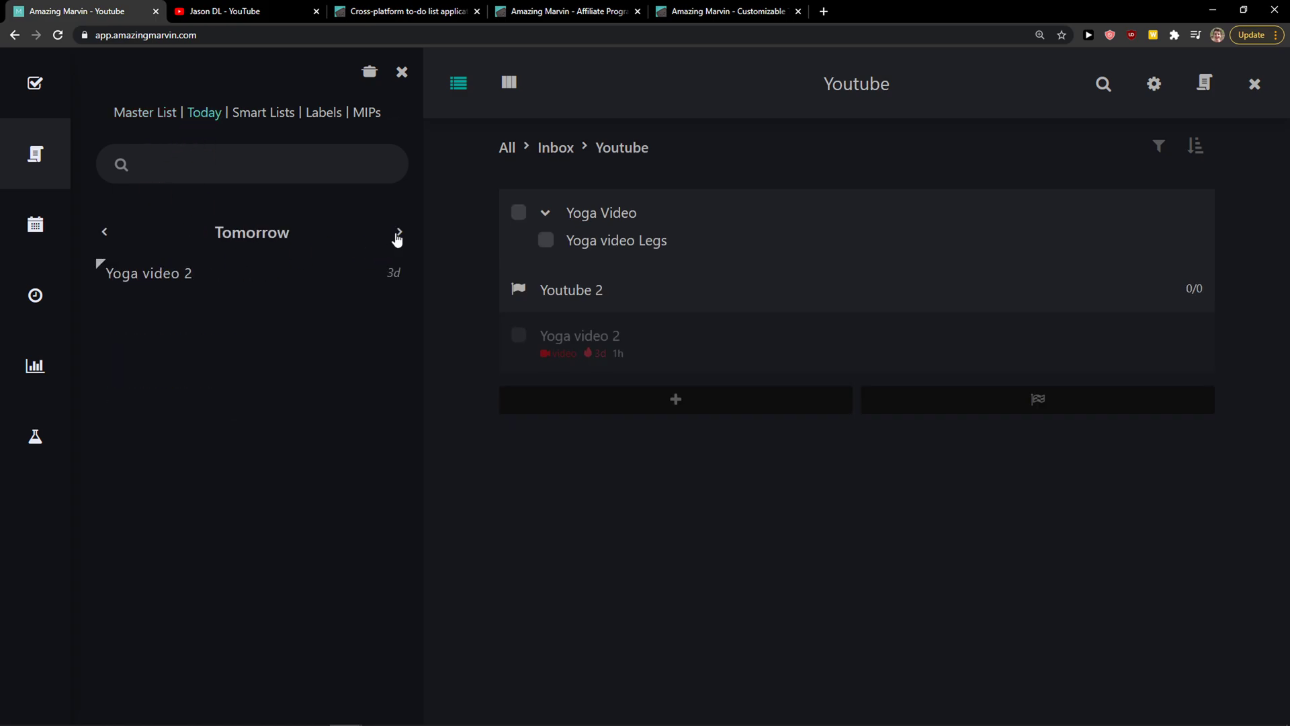
Show the Labels list and expand the video label to reveal Yoga video 2.
{"action": "left_click", "coordinate": [324, 115]}
{"action": "left_click", "coordinate": [139, 173]}
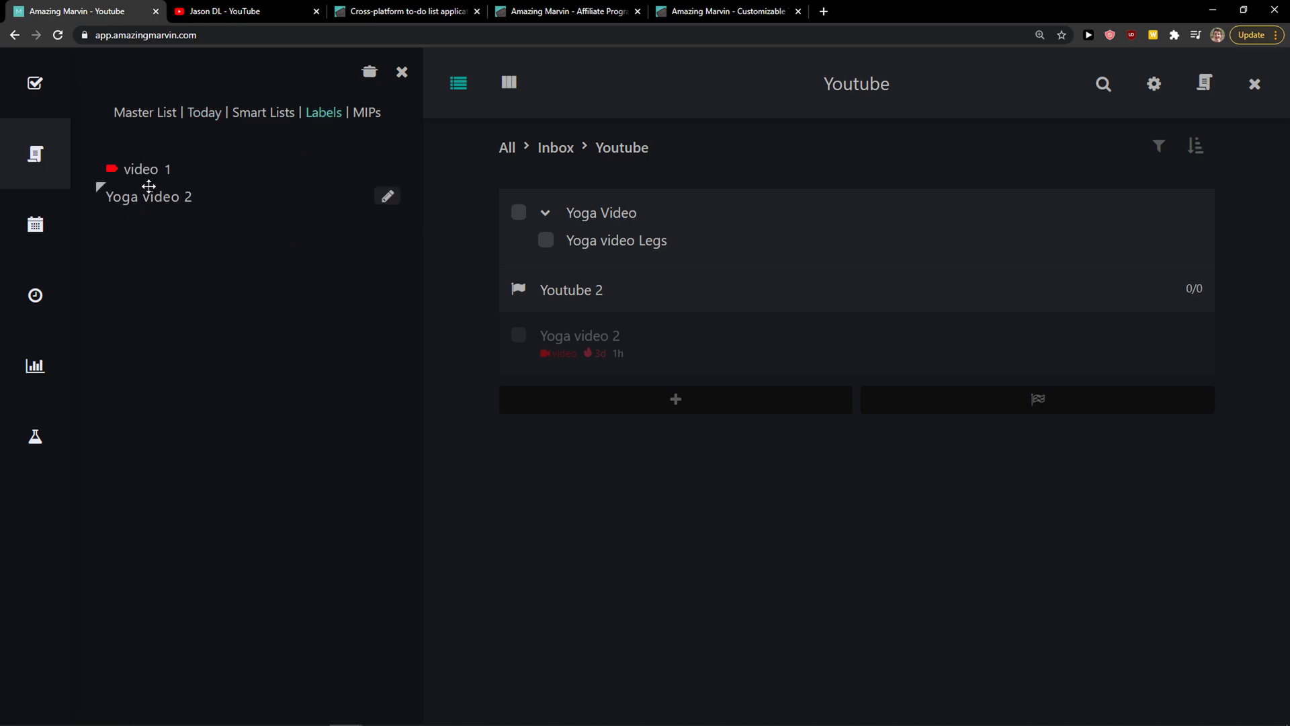
{"action": "left_click", "coordinate": [361, 125]}
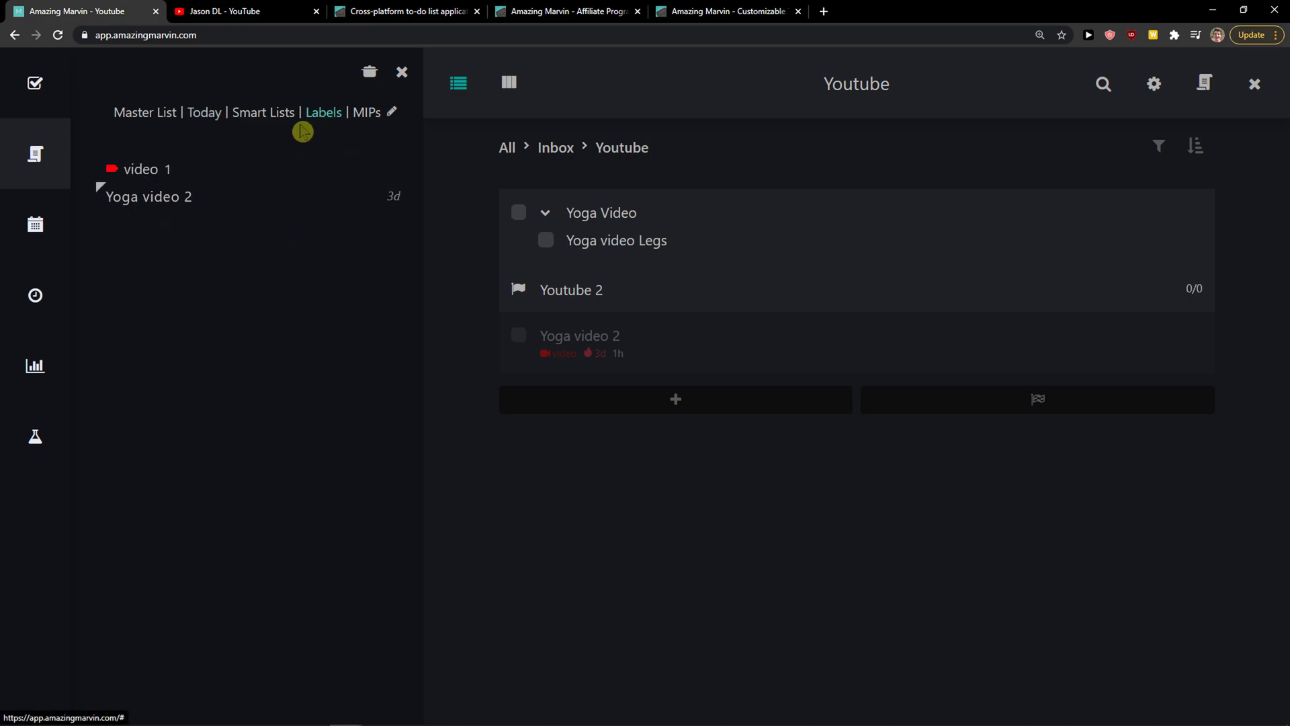
Open the week calendar and scroll up to the early hours of Wednesday 13.
{"action": "left_click", "coordinate": [35, 223]}
{"action": "left_click", "coordinate": [401, 128]}
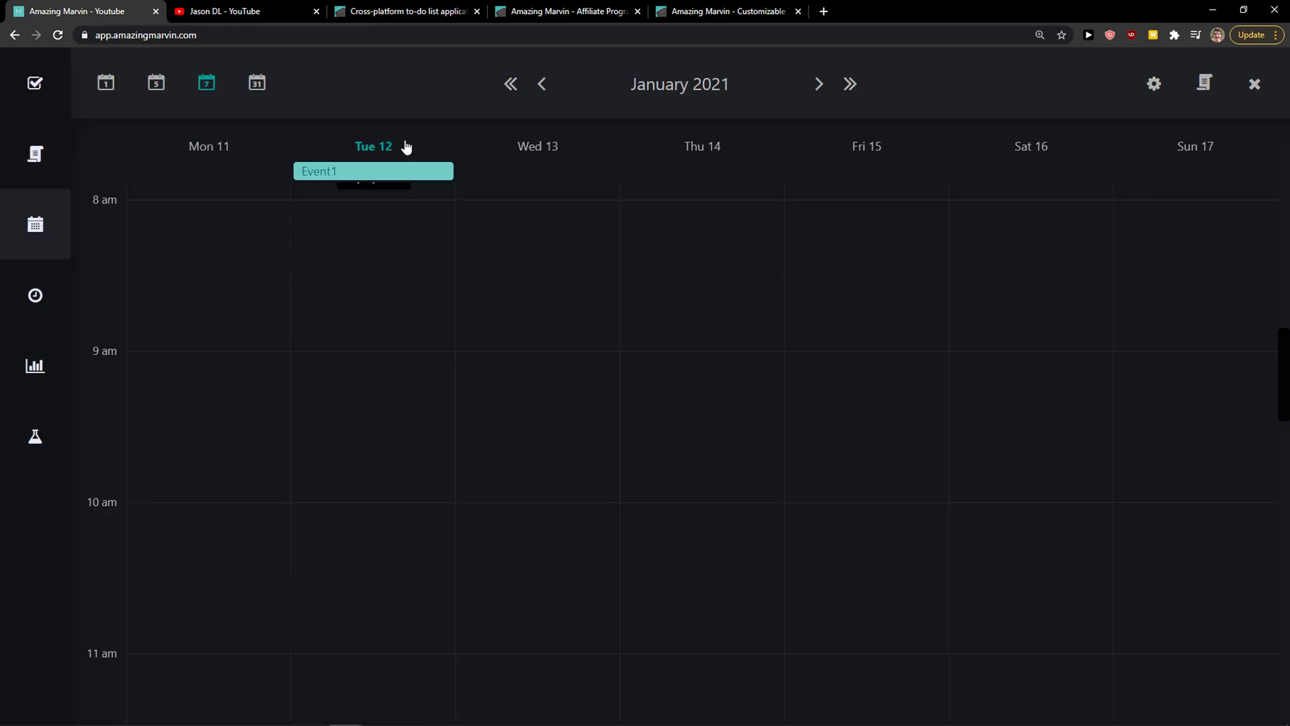
{"action": "left_click", "coordinate": [510, 155]}
{"action": "left_click", "coordinate": [446, 226]}
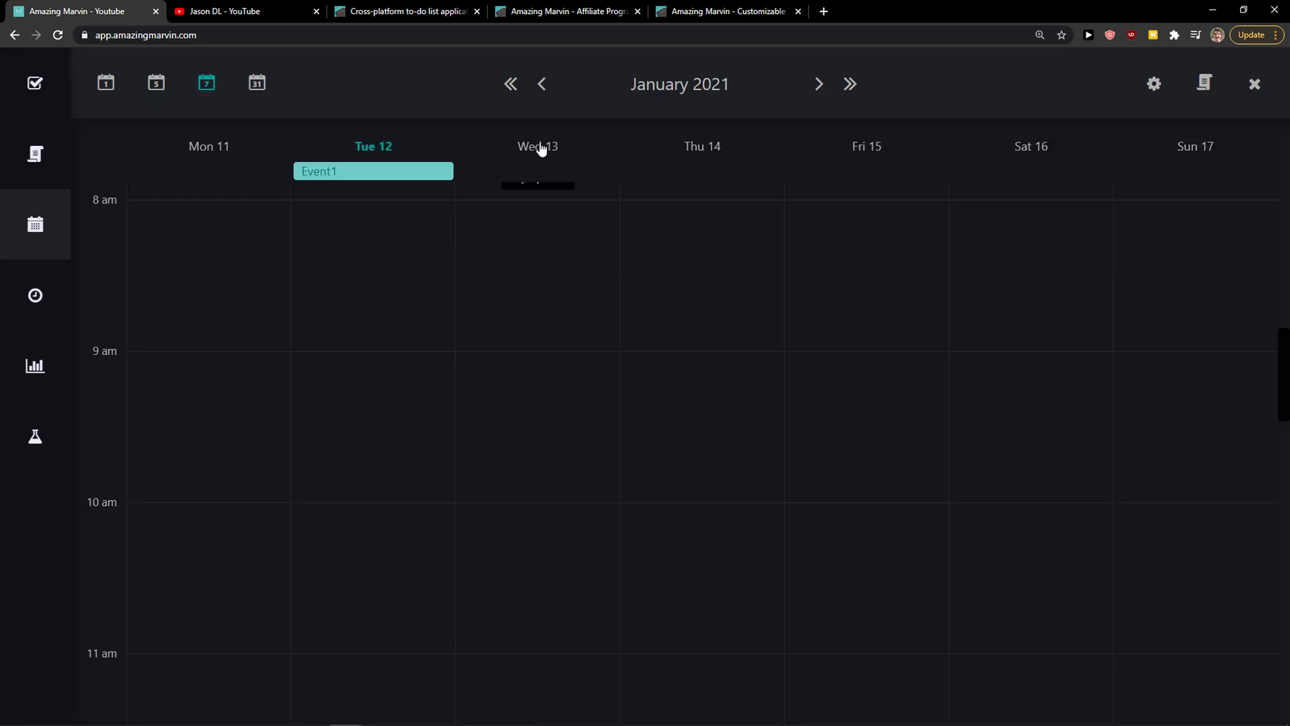
{"action": "scroll", "coordinate": [535, 237], "scroll_direction": "up", "scroll_amount": 7}
{"action": "scroll", "coordinate": [504, 316], "scroll_direction": "up", "scroll_amount": 11}
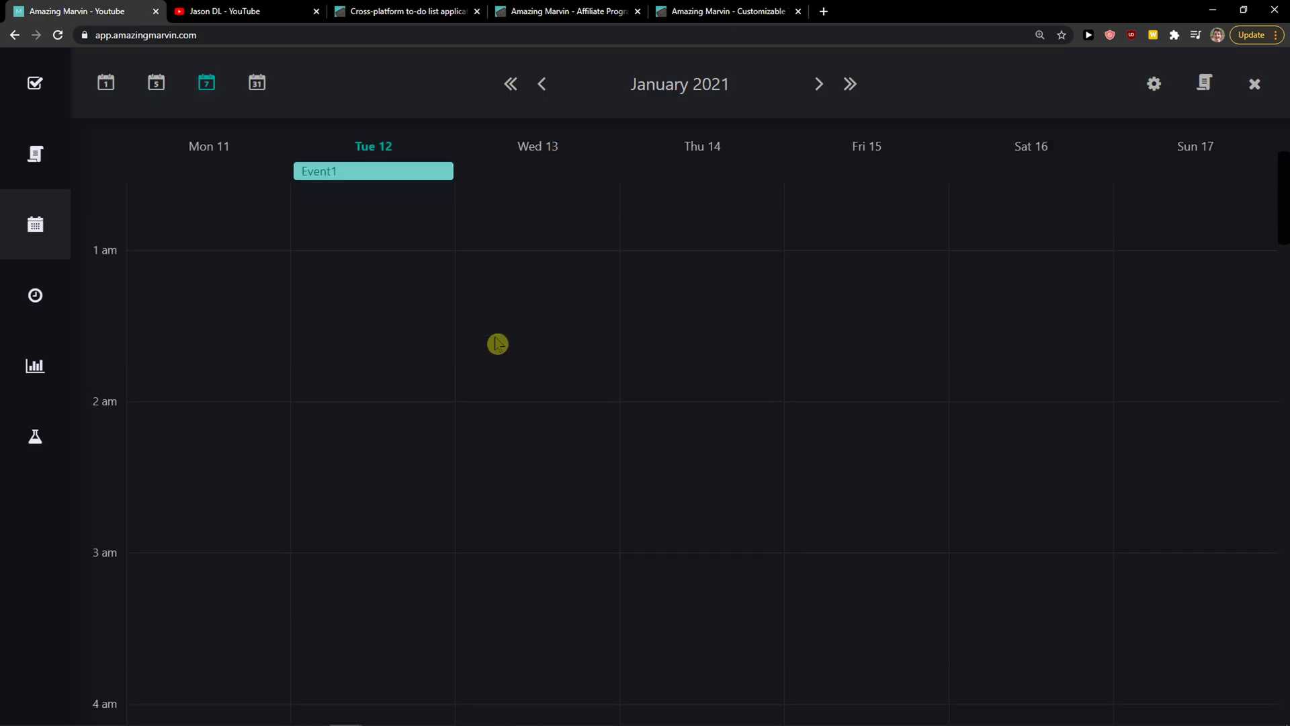
{"action": "key", "text": "ctrl+minus"}
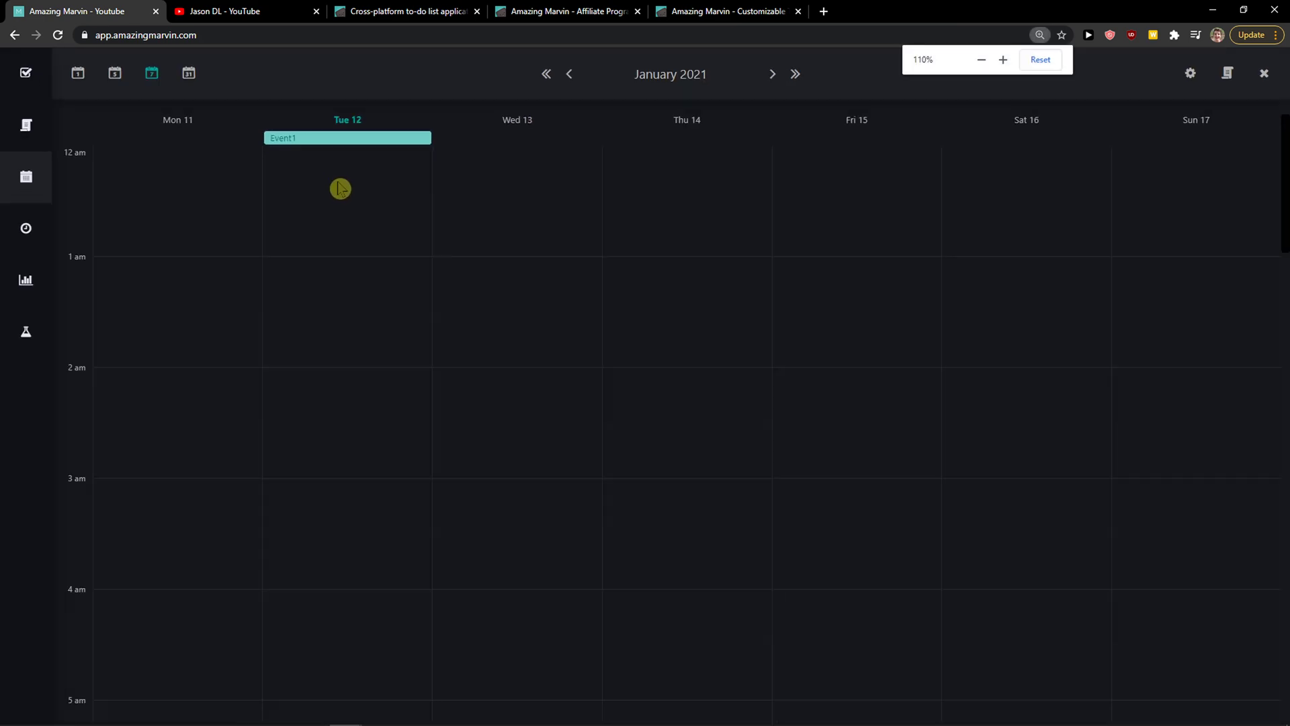
{"action": "key", "text": "ctrl+plus"}
Create a Yoga task, kept as type Task, at 12 am on Wed 13.
{"action": "left_click", "coordinate": [515, 257]}
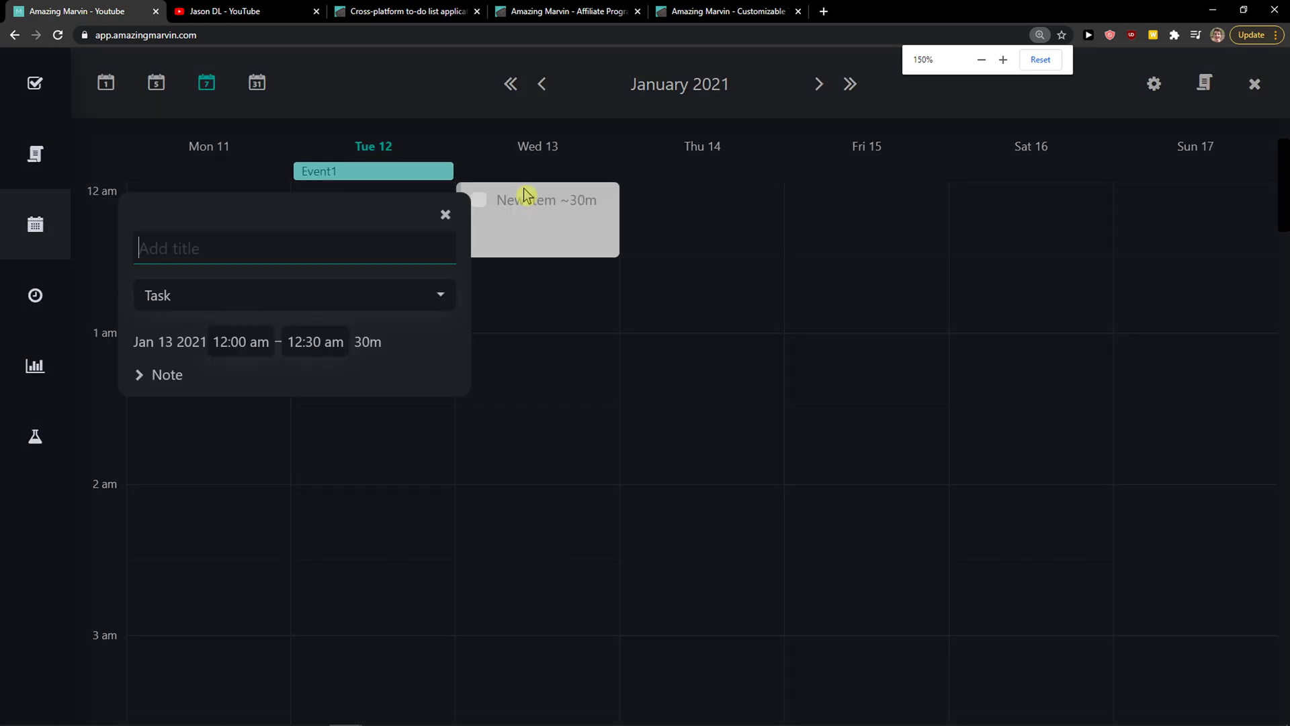
{"action": "left_click", "coordinate": [350, 295]}
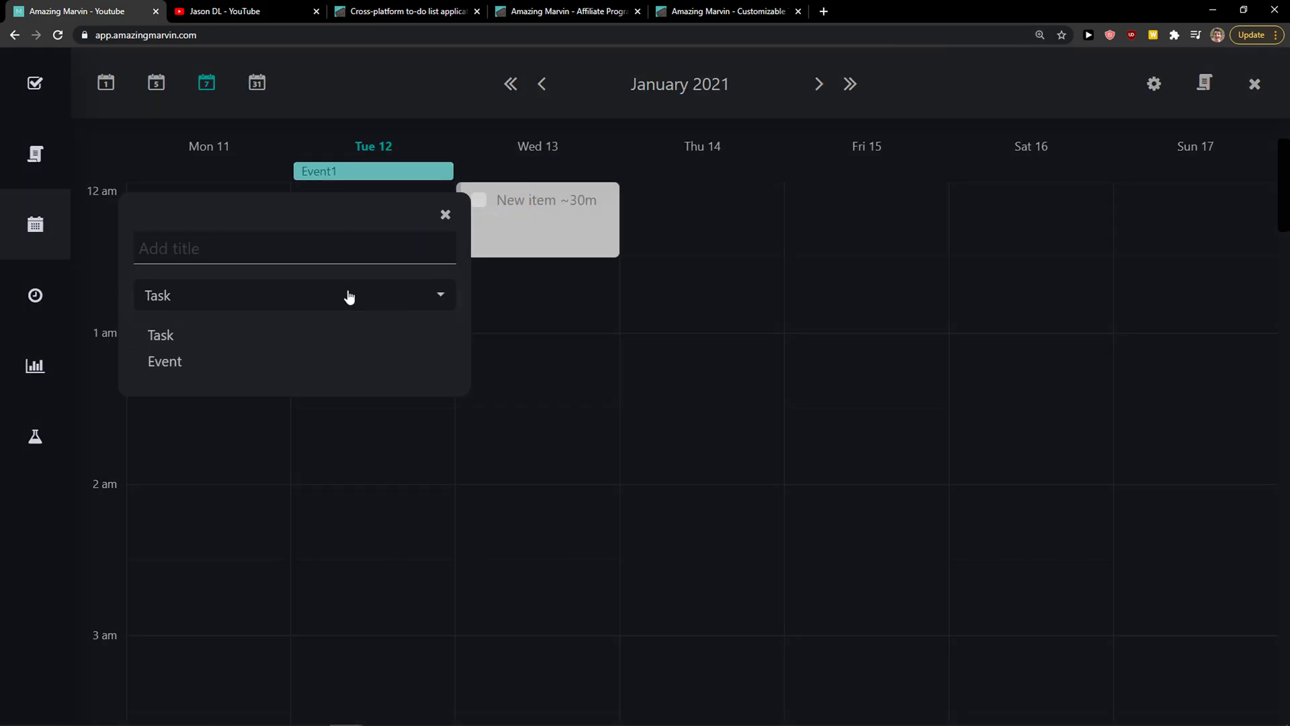
{"action": "left_click", "coordinate": [285, 369]}
{"action": "left_click", "coordinate": [288, 309]}
{"action": "left_click", "coordinate": [279, 334]}
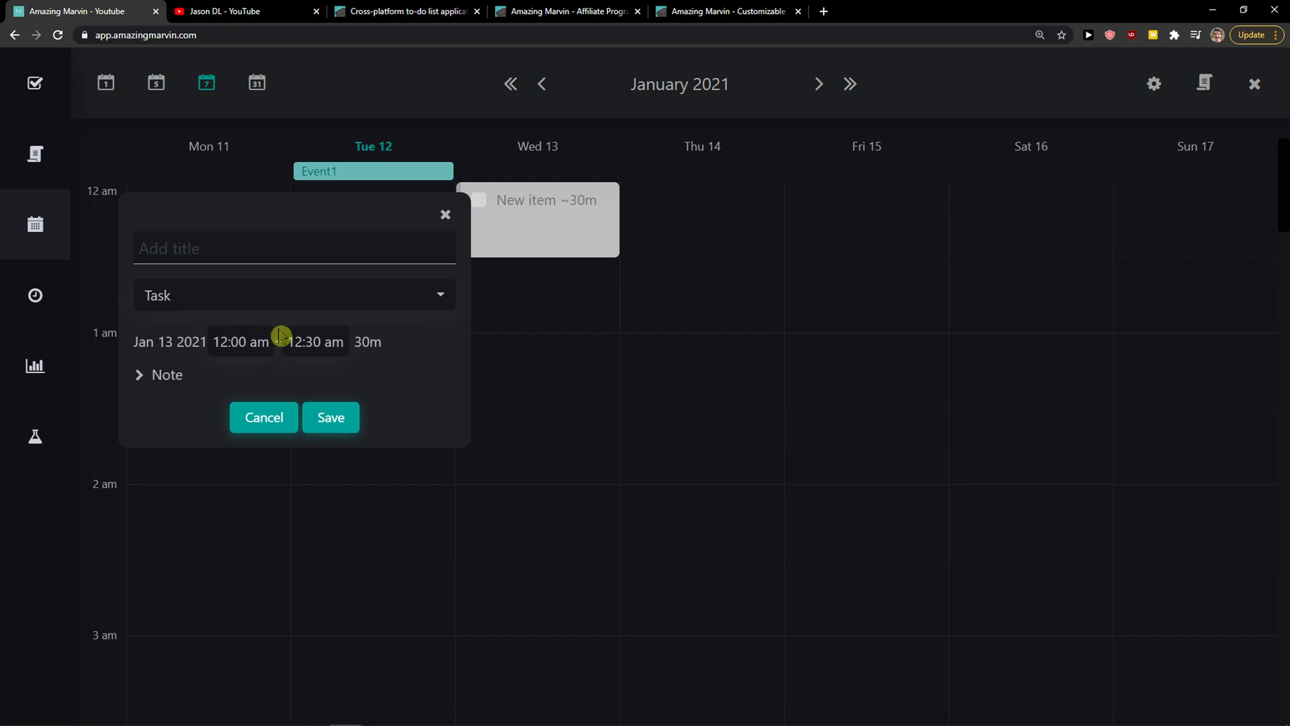
{"action": "left_click", "coordinate": [286, 249]}
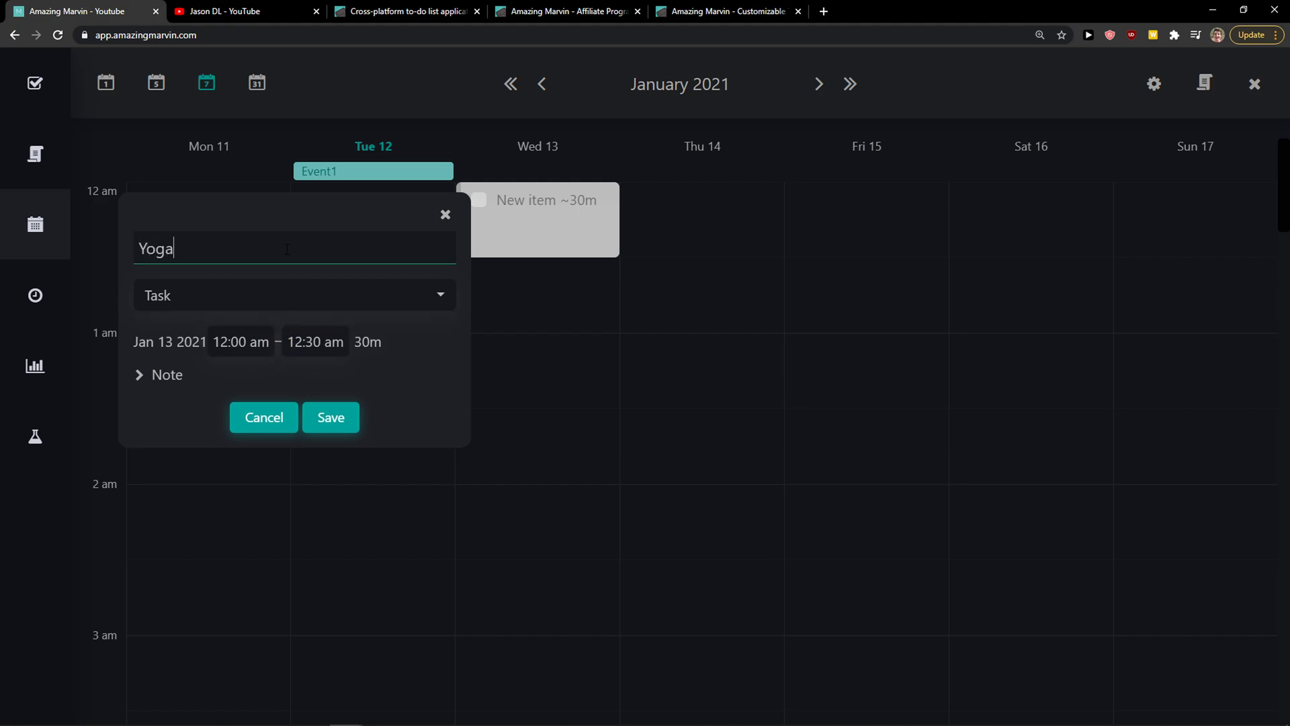
{"action": "left_click", "coordinate": [331, 418]}
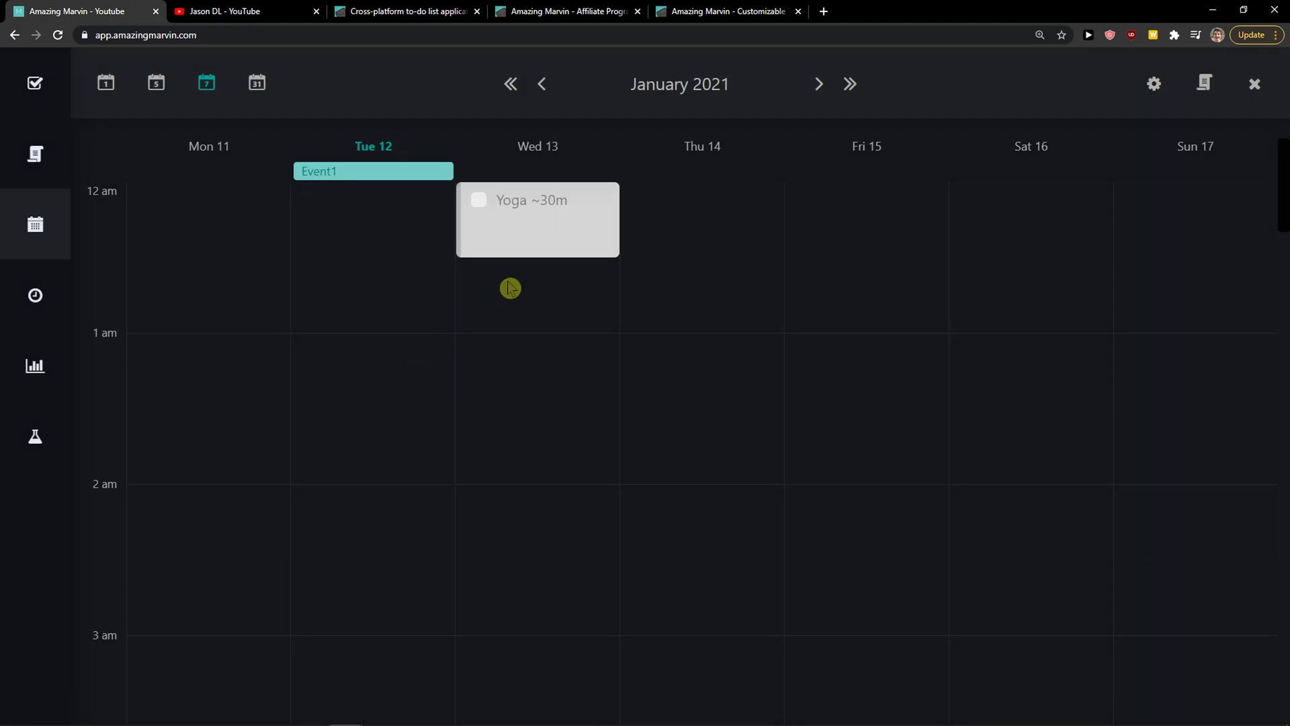
Move the Yoga task to 1 am on Wed 13 and assign it to Youtube Videos.
{"action": "left_click_drag", "start_coordinate": [494, 401], "coordinate": [496, 402]}
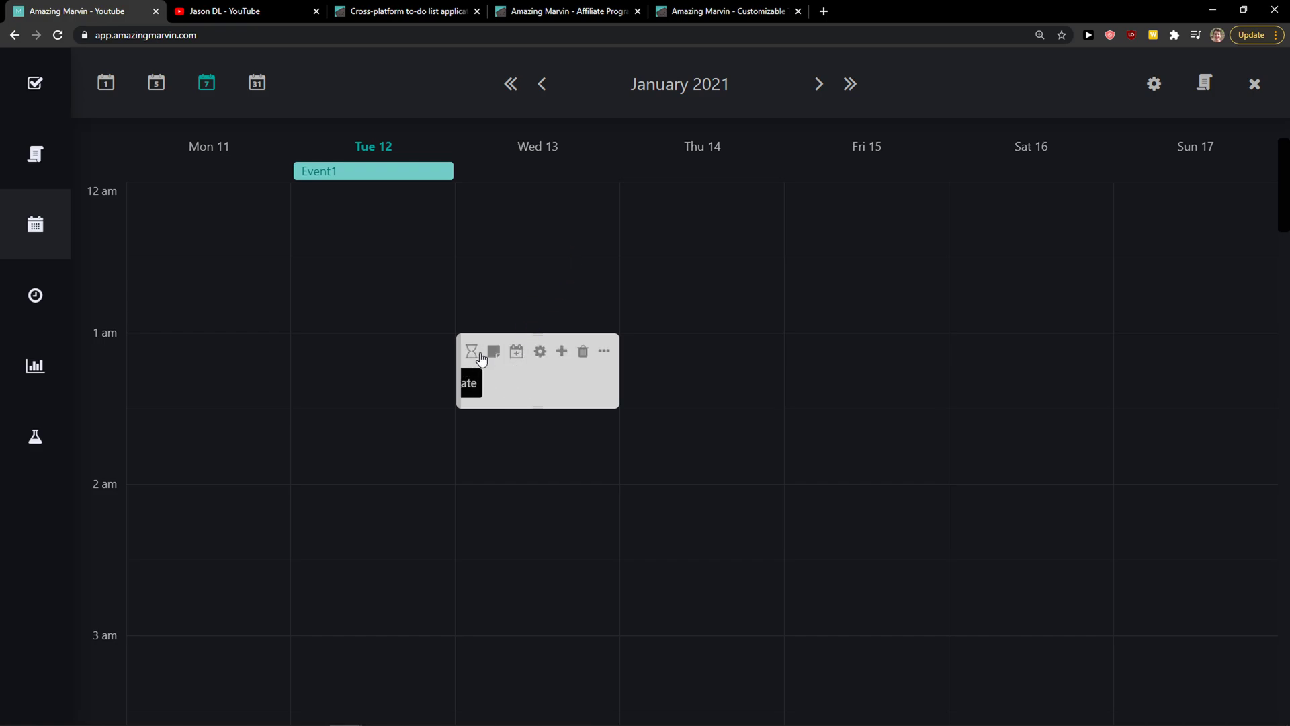
{"action": "left_click", "coordinate": [551, 359]}
{"action": "left_click", "coordinate": [695, 398]}
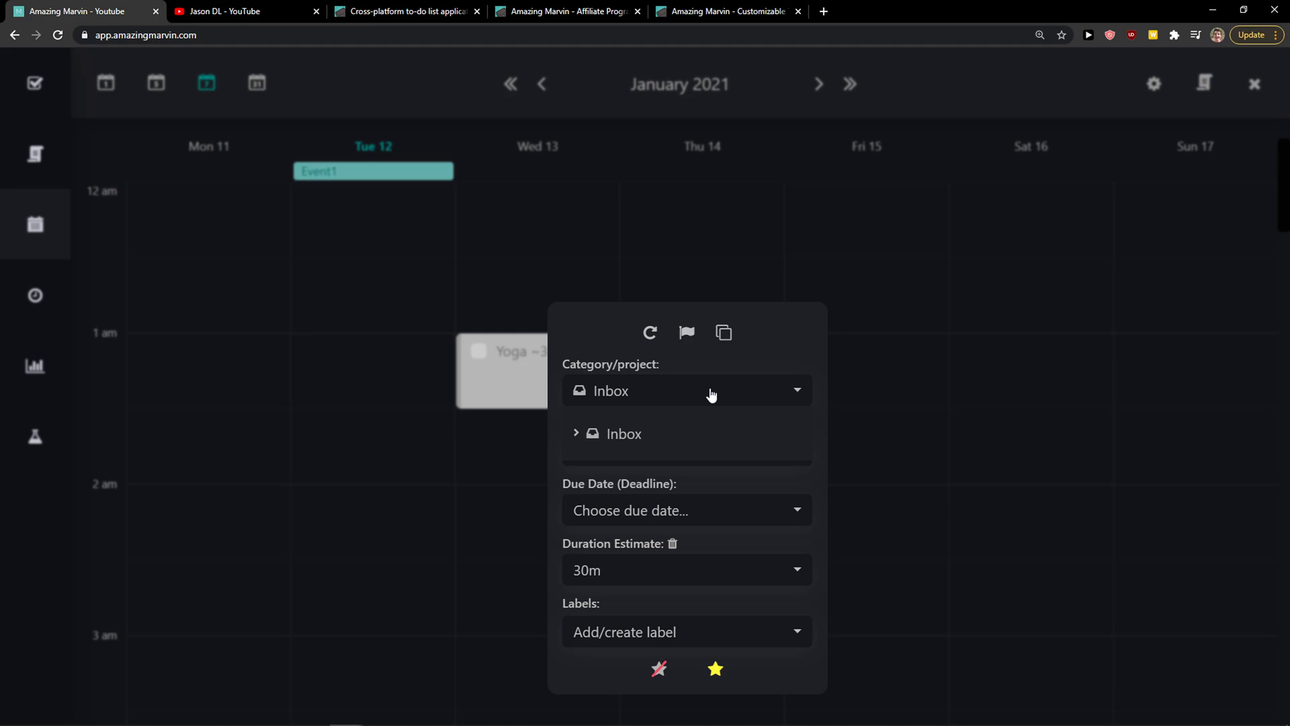
{"action": "left_click", "coordinate": [591, 433]}
{"action": "left_click", "coordinate": [681, 484]}
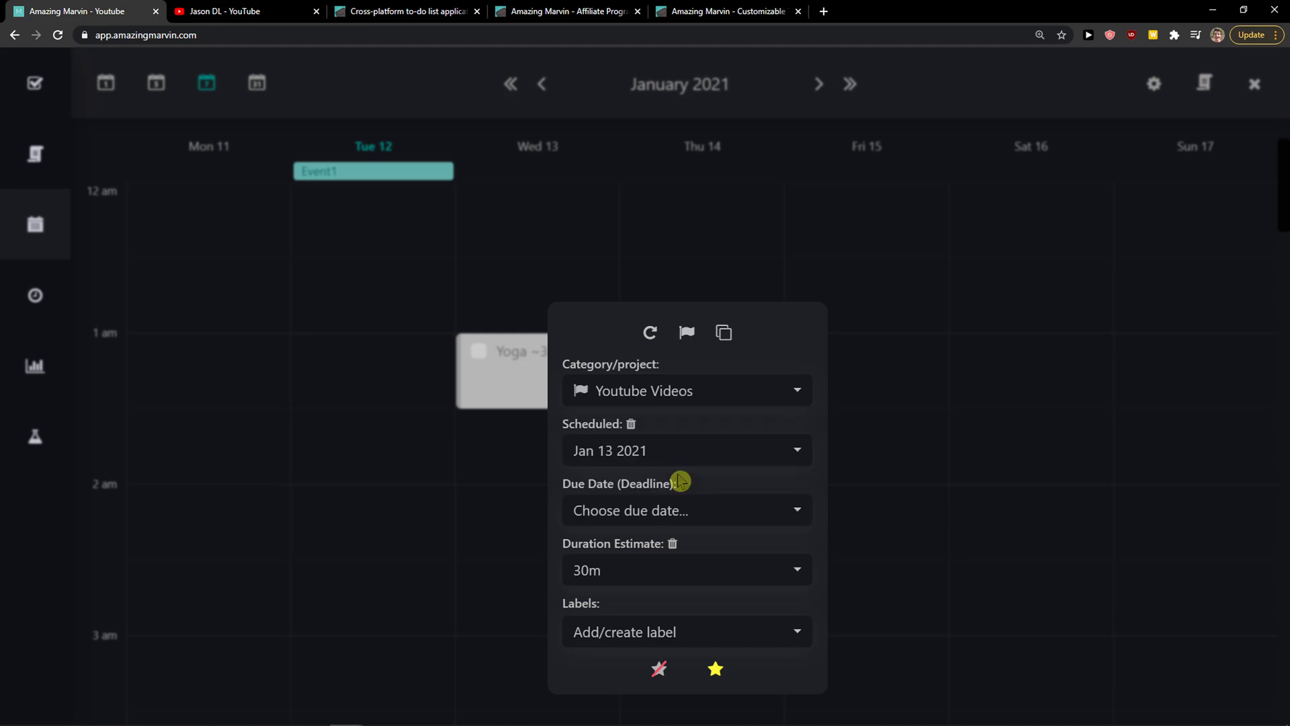
{"action": "left_click", "coordinate": [724, 714]}
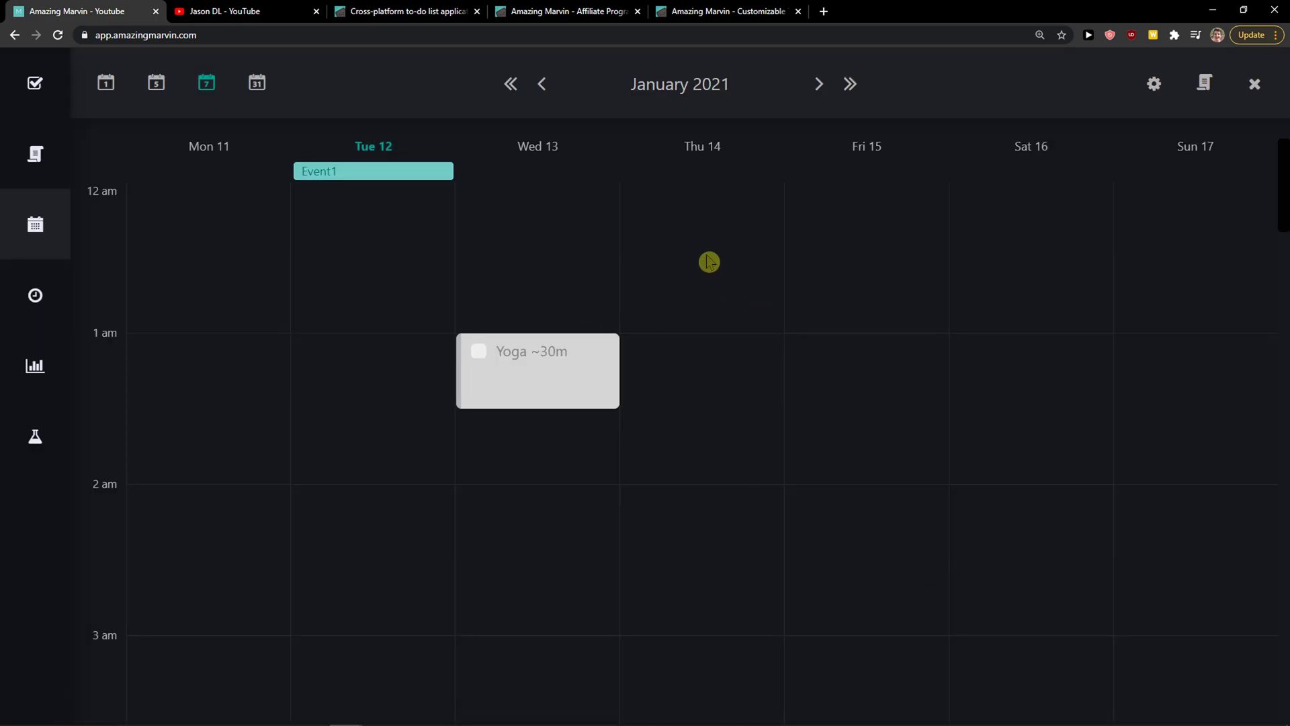
Try the day and work-week calendar views and inspect the calendar display controls.
{"action": "left_click", "coordinate": [162, 92]}
{"action": "left_click", "coordinate": [107, 84]}
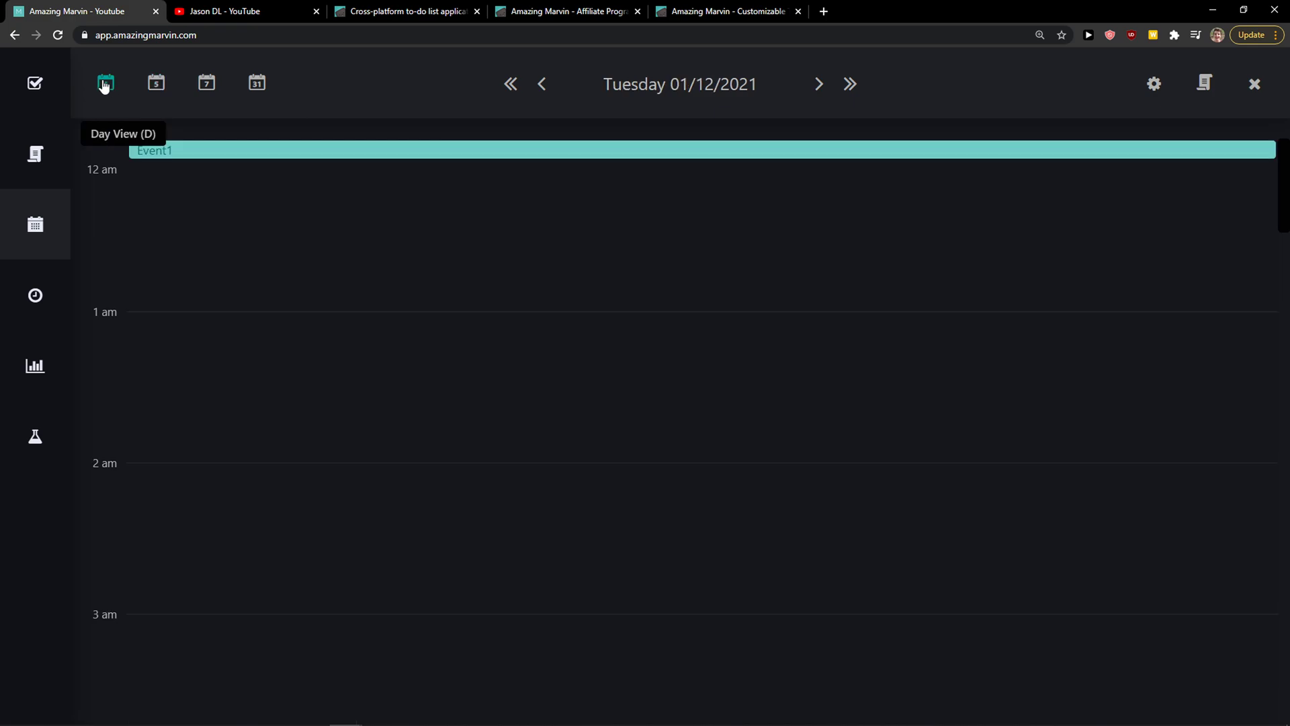
{"action": "left_click", "coordinate": [155, 85]}
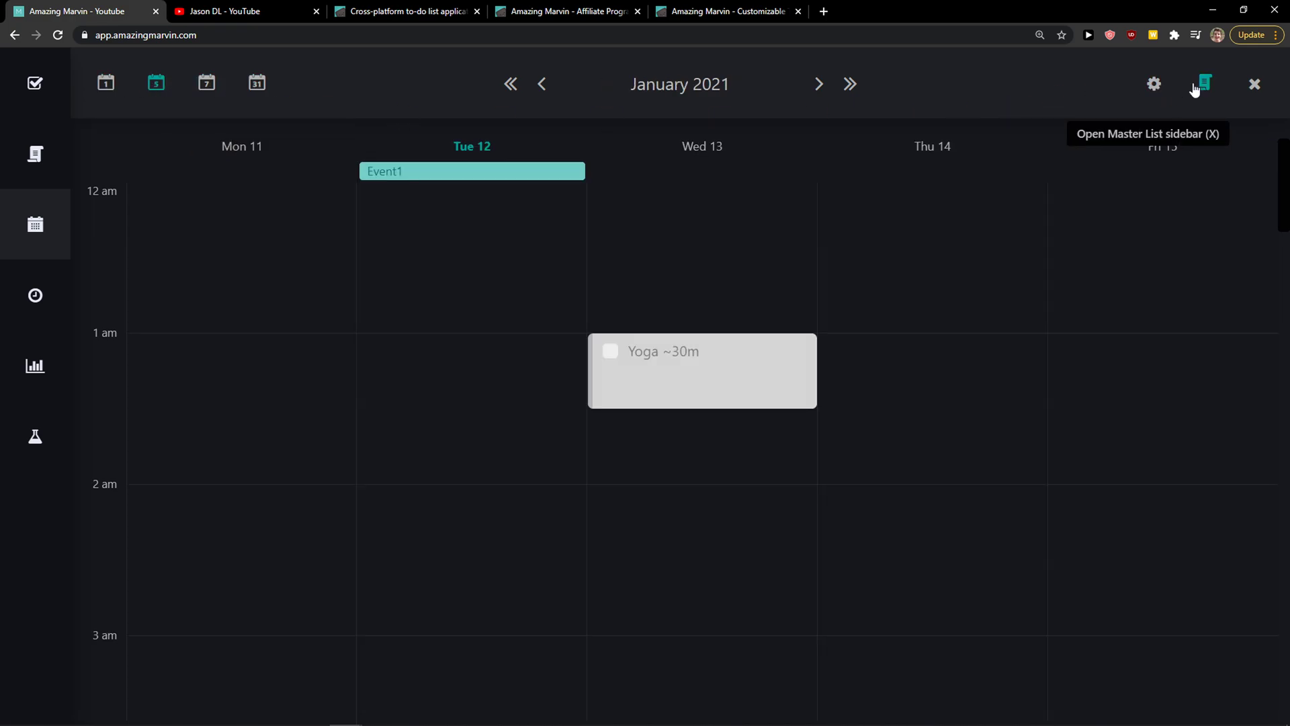
{"action": "left_click", "coordinate": [1155, 84]}
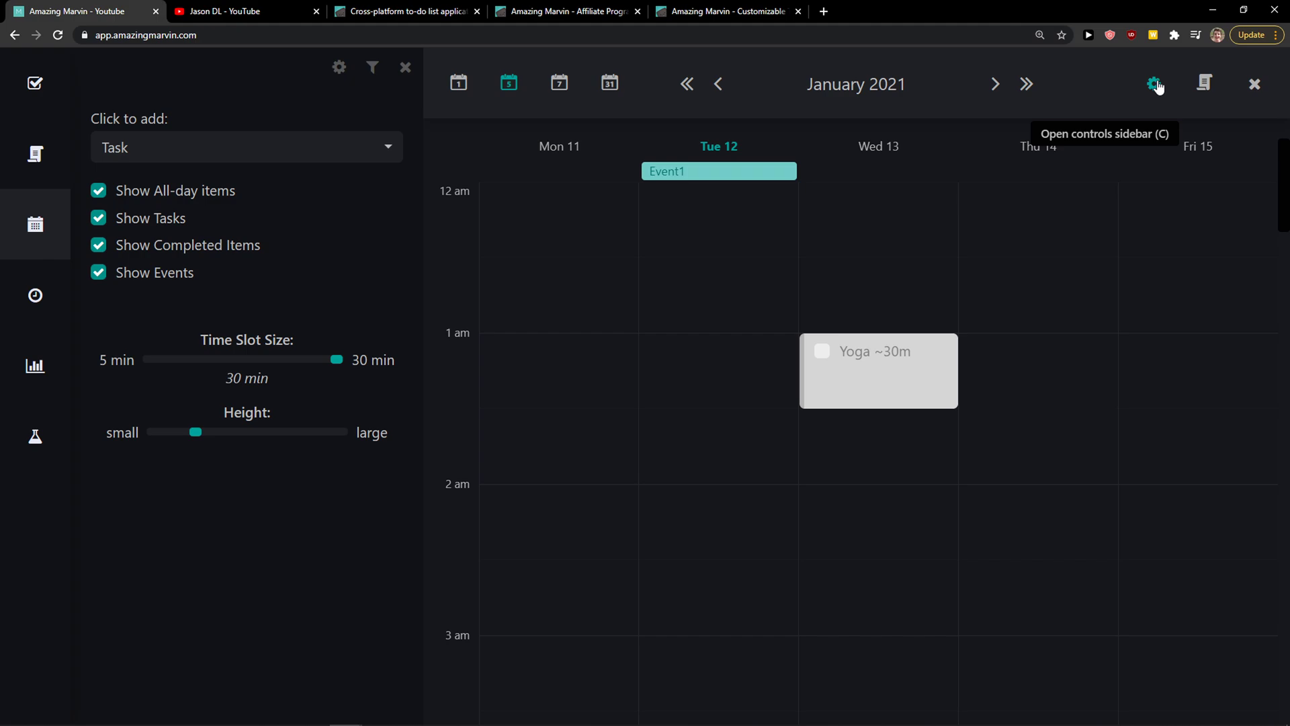
{"action": "left_click", "coordinate": [201, 150]}
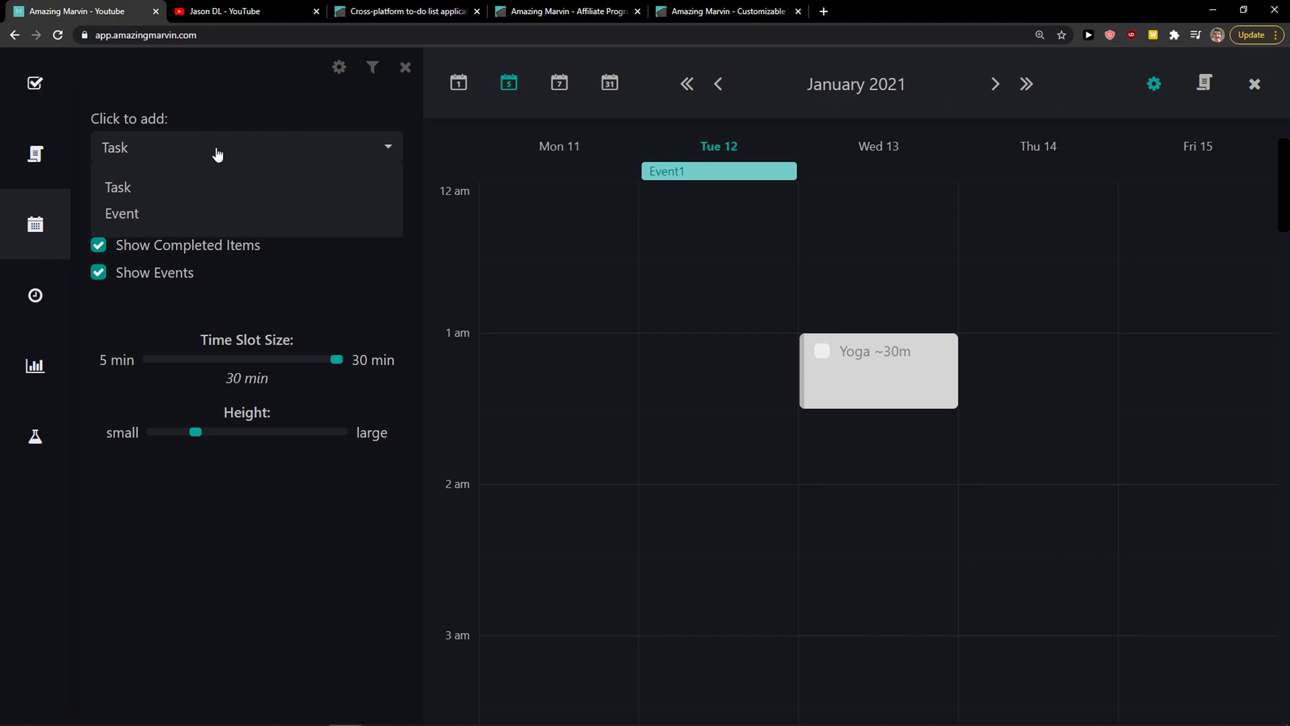
{"action": "left_click", "coordinate": [405, 67]}
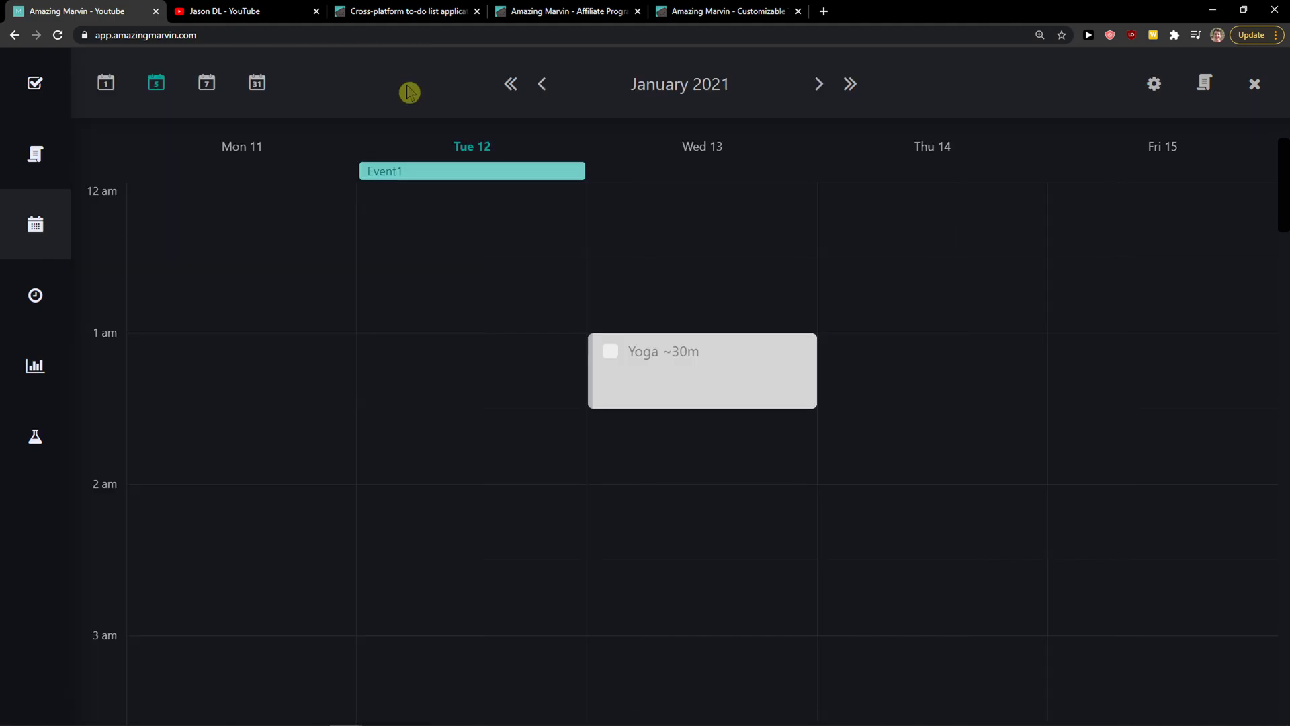
Return to the Youtube project's task list through the Master List.
{"action": "left_click", "coordinate": [38, 154]}
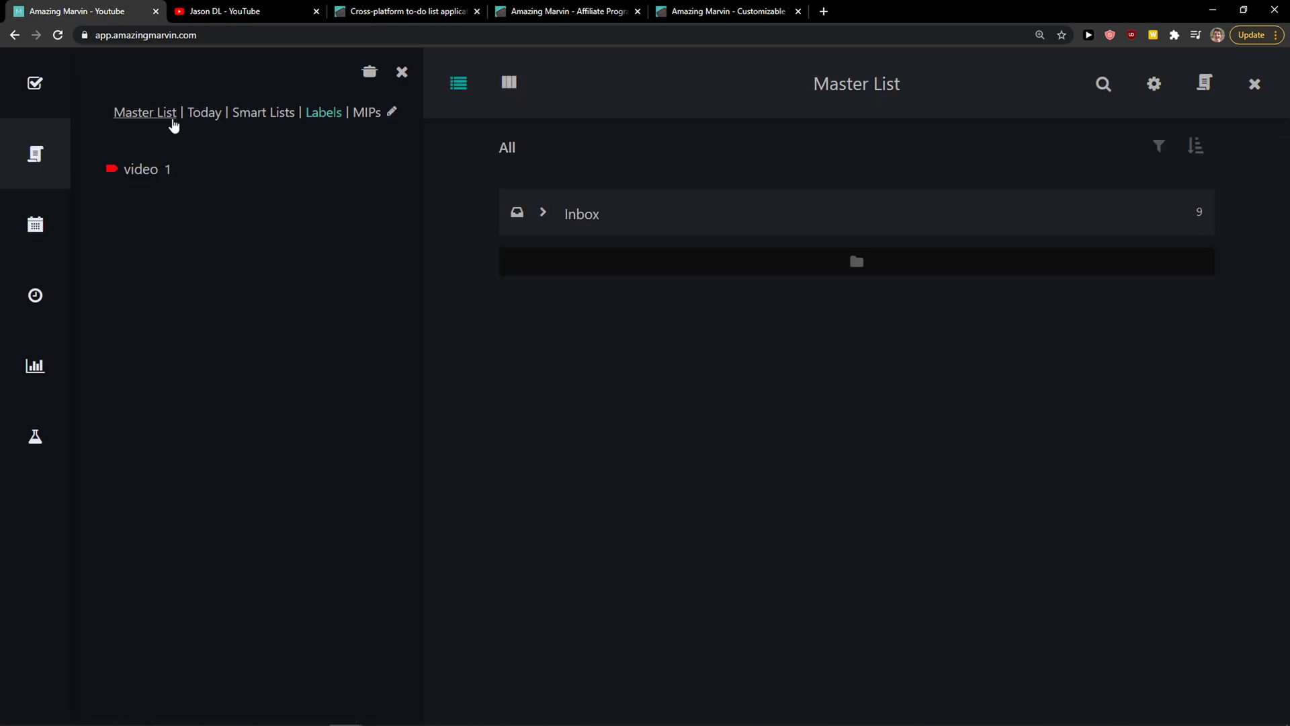
{"action": "left_click", "coordinate": [124, 114]}
{"action": "left_click", "coordinate": [25, 98]}
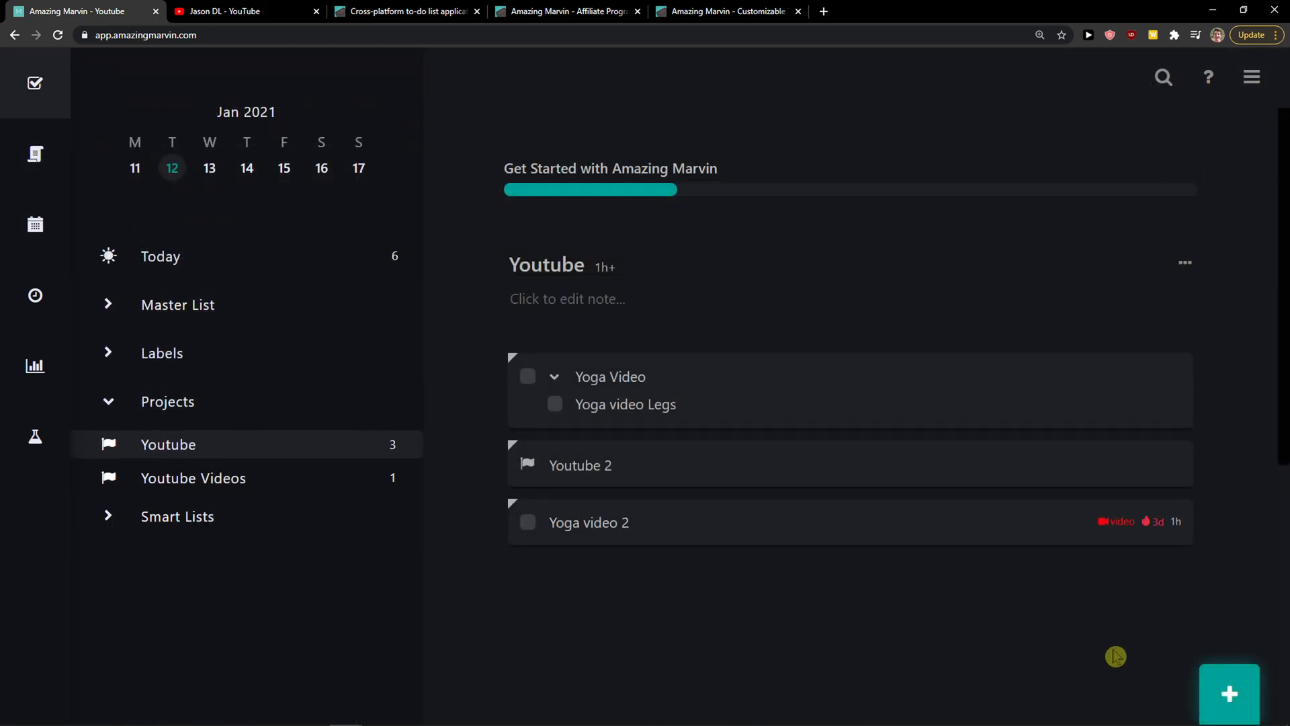
Add an event named 'Event Youtube' from the quick-add bar.
{"action": "left_click", "coordinate": [1222, 689]}
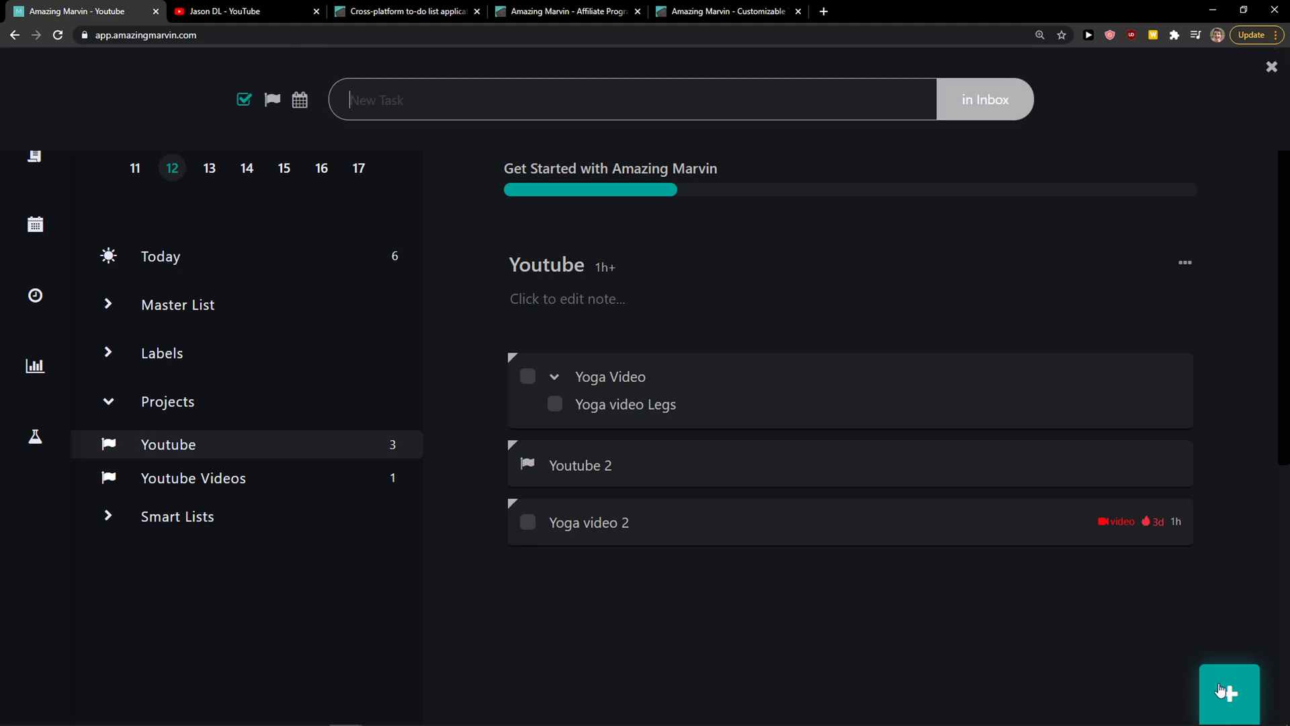
{"action": "left_click", "coordinate": [300, 100]}
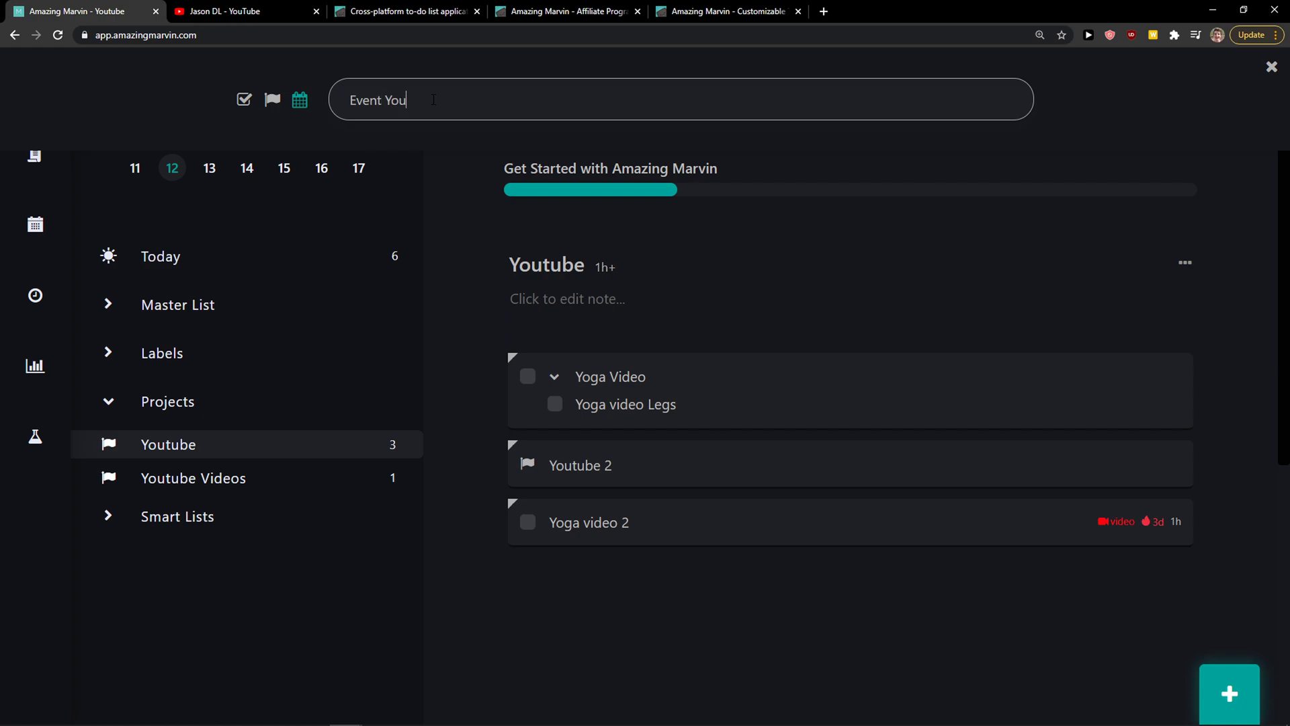
{"action": "key", "text": "Return"}
Close the event bar and open the Youtube Videos project from the Master List tree.
{"action": "left_click", "coordinate": [109, 354]}
{"action": "left_click", "coordinate": [108, 305]}
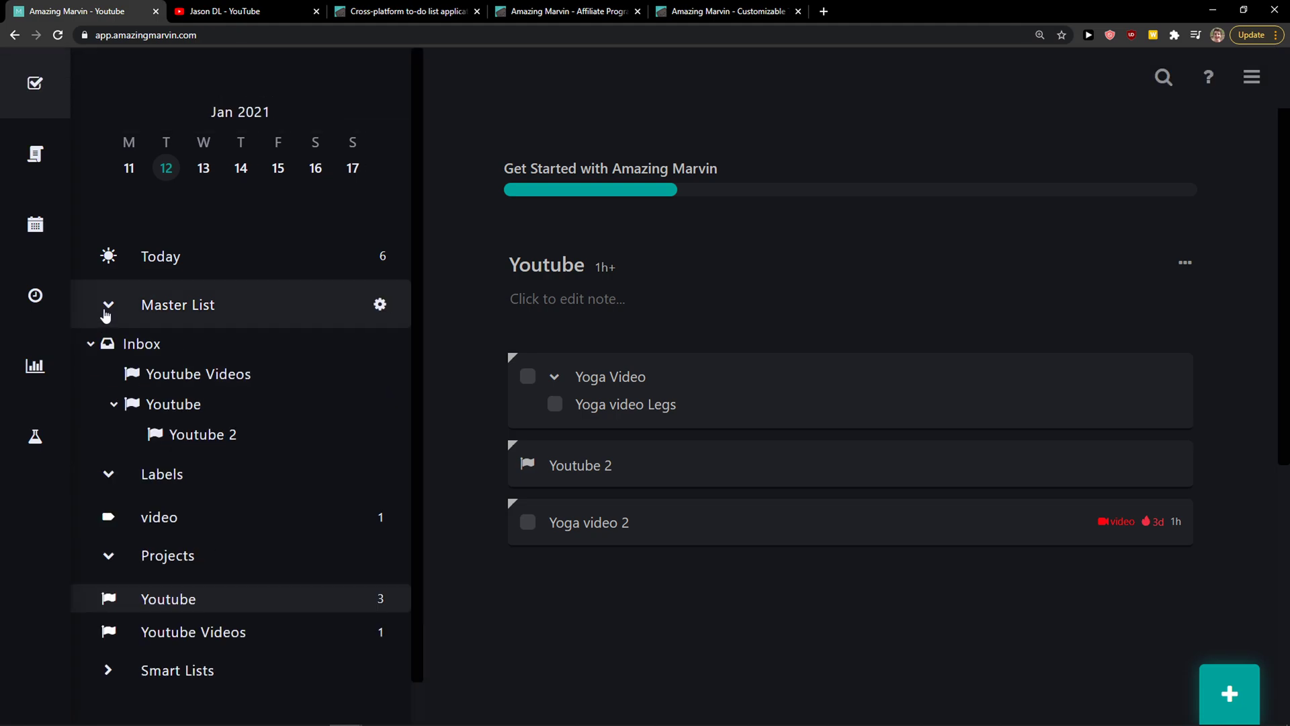
{"action": "left_click", "coordinate": [191, 374]}
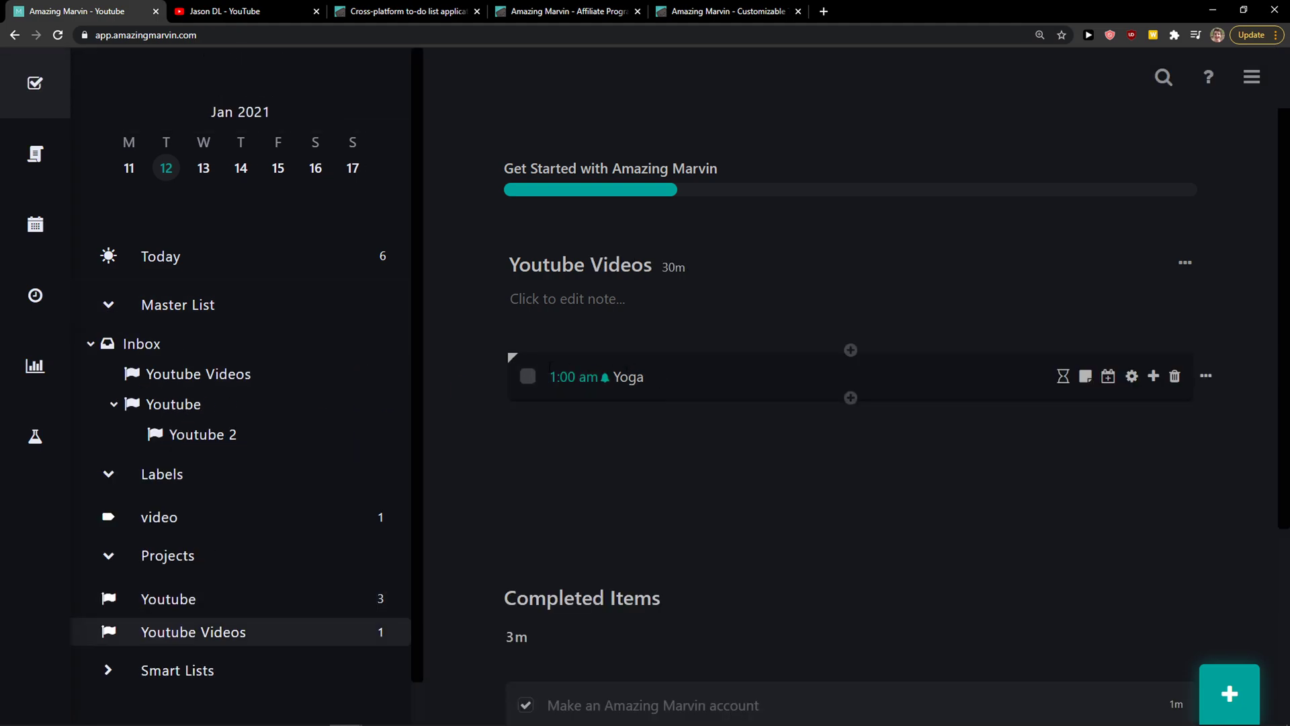
{"action": "scroll", "coordinate": [661, 379], "scroll_direction": "down", "scroll_amount": 1}
{"action": "left_click", "coordinate": [163, 407]}
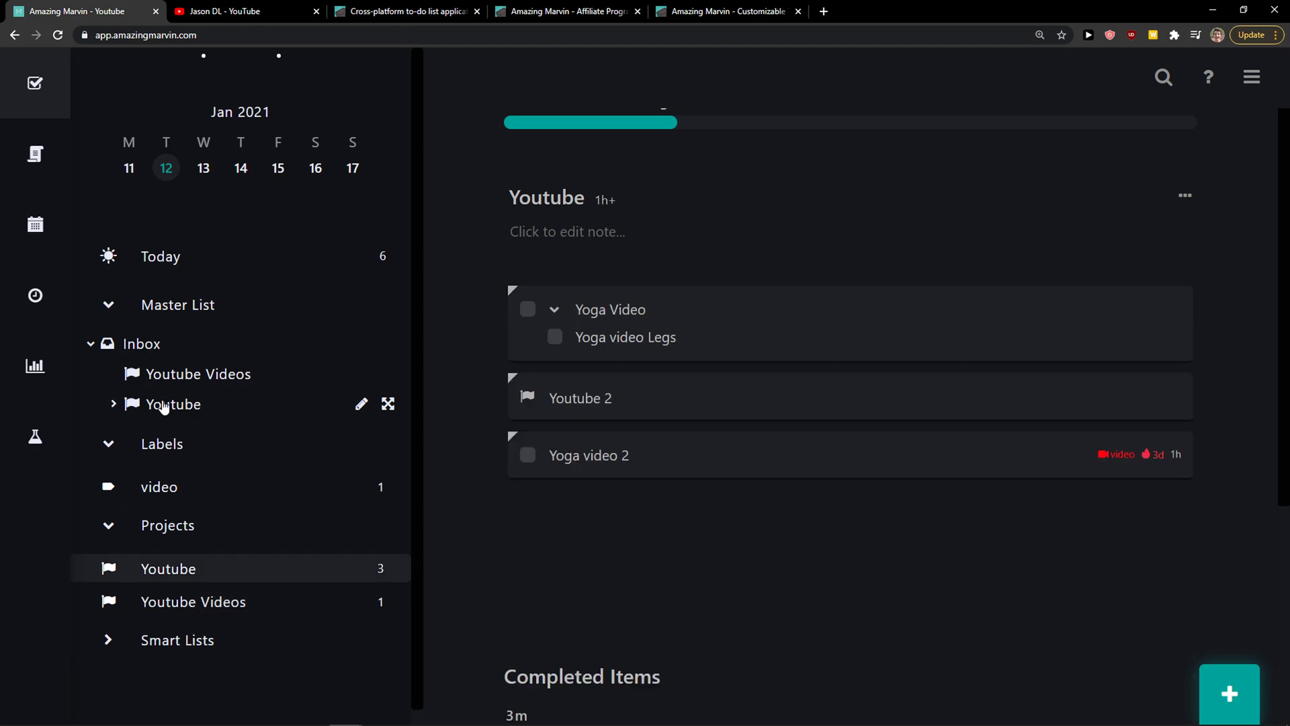
{"action": "left_click", "coordinate": [149, 375]}
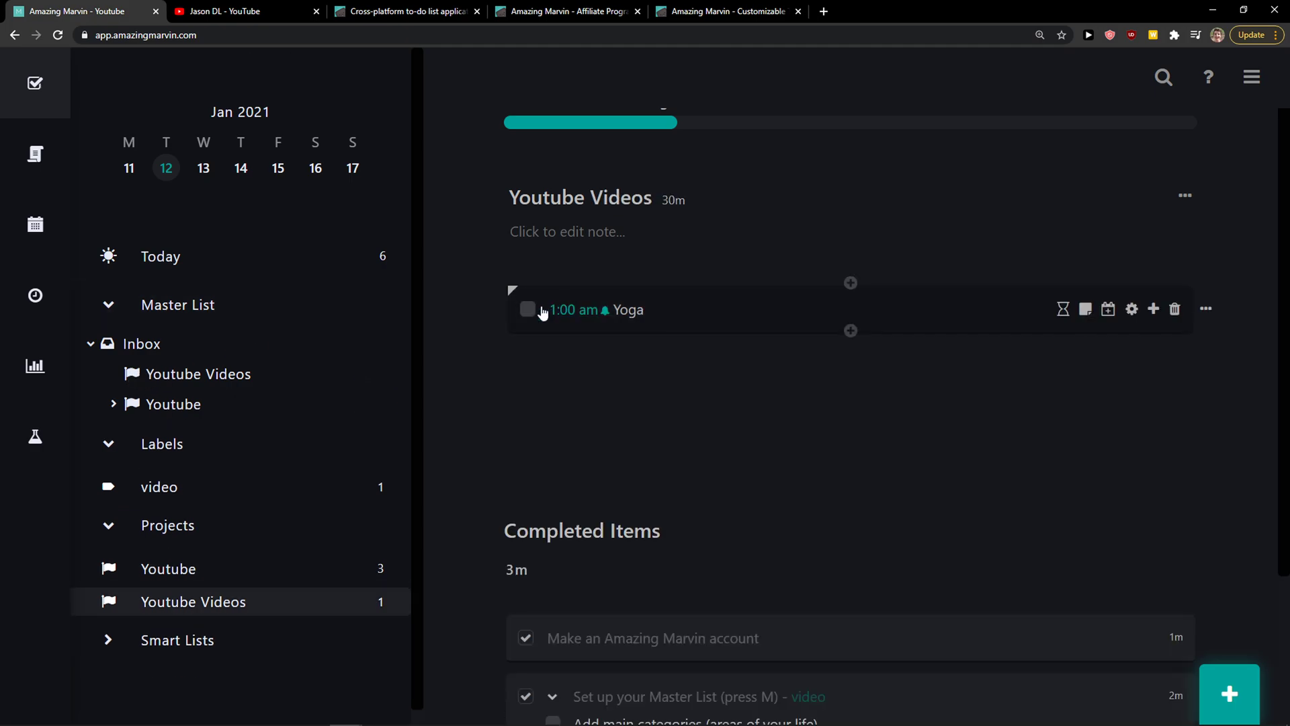
Start a new task in Youtube Videos, then close the entry without adding anything.
{"action": "left_click", "coordinate": [1229, 694]}
{"action": "scroll", "coordinate": [862, 549], "scroll_direction": "down", "scroll_amount": 1}
{"action": "scroll", "coordinate": [862, 549], "scroll_direction": "down", "scroll_amount": 2}
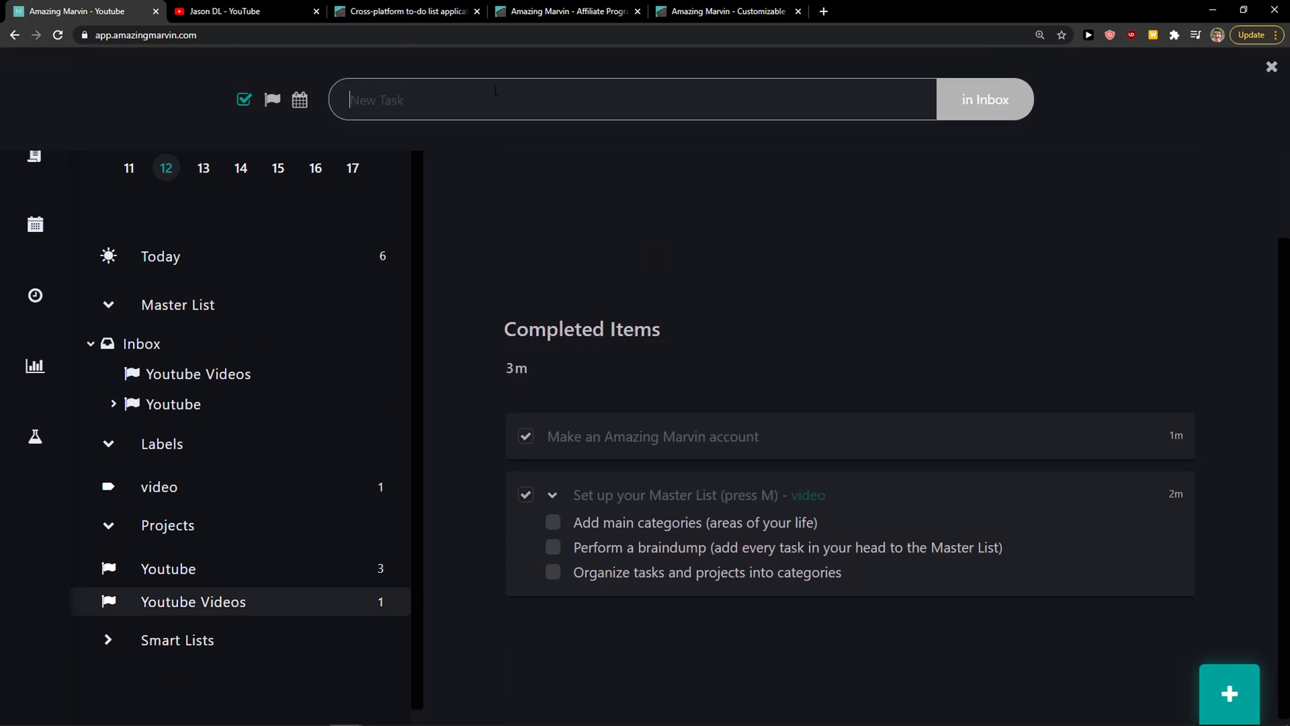
{"action": "left_click", "coordinate": [1272, 67]}
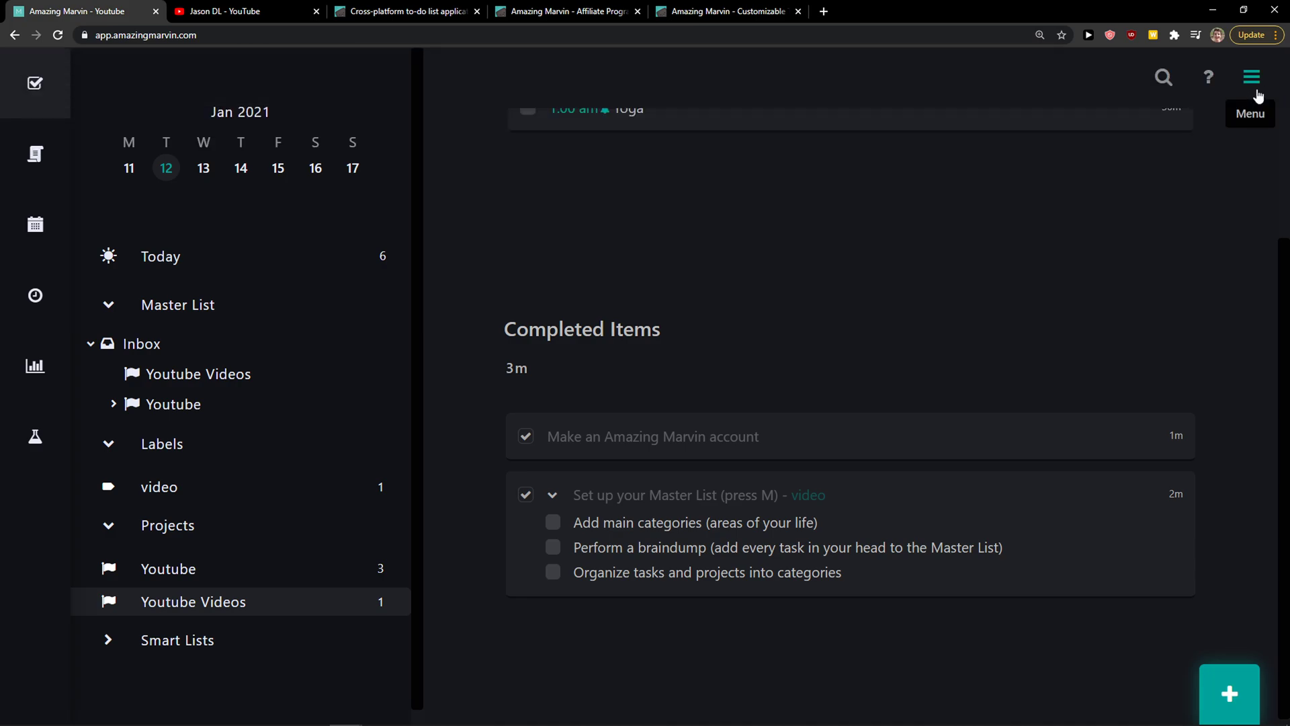
{"action": "scroll", "coordinate": [506, 327], "scroll_direction": "up", "scroll_amount": 2}
{"action": "scroll", "coordinate": [506, 328], "scroll_direction": "up", "scroll_amount": 3}
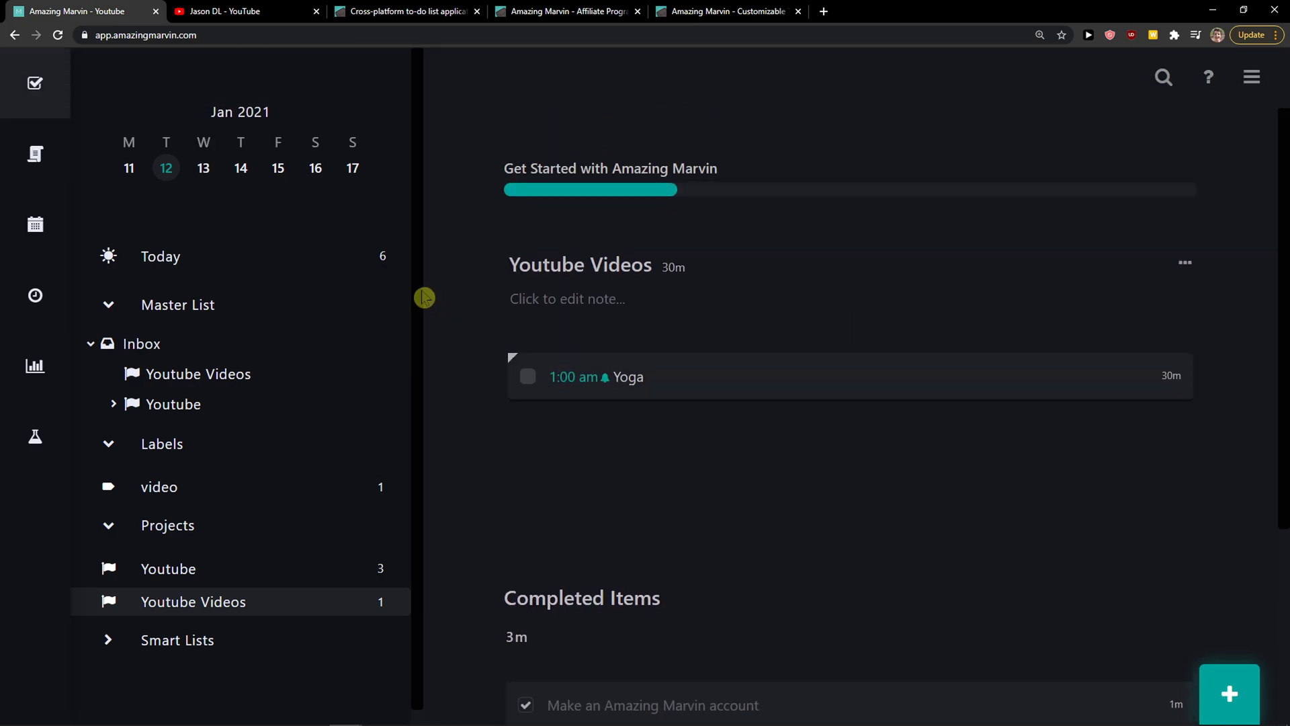
Visit the calendar week and Timers, close the timer dialog, and return to the Master List.
{"action": "left_click", "coordinate": [35, 159]}
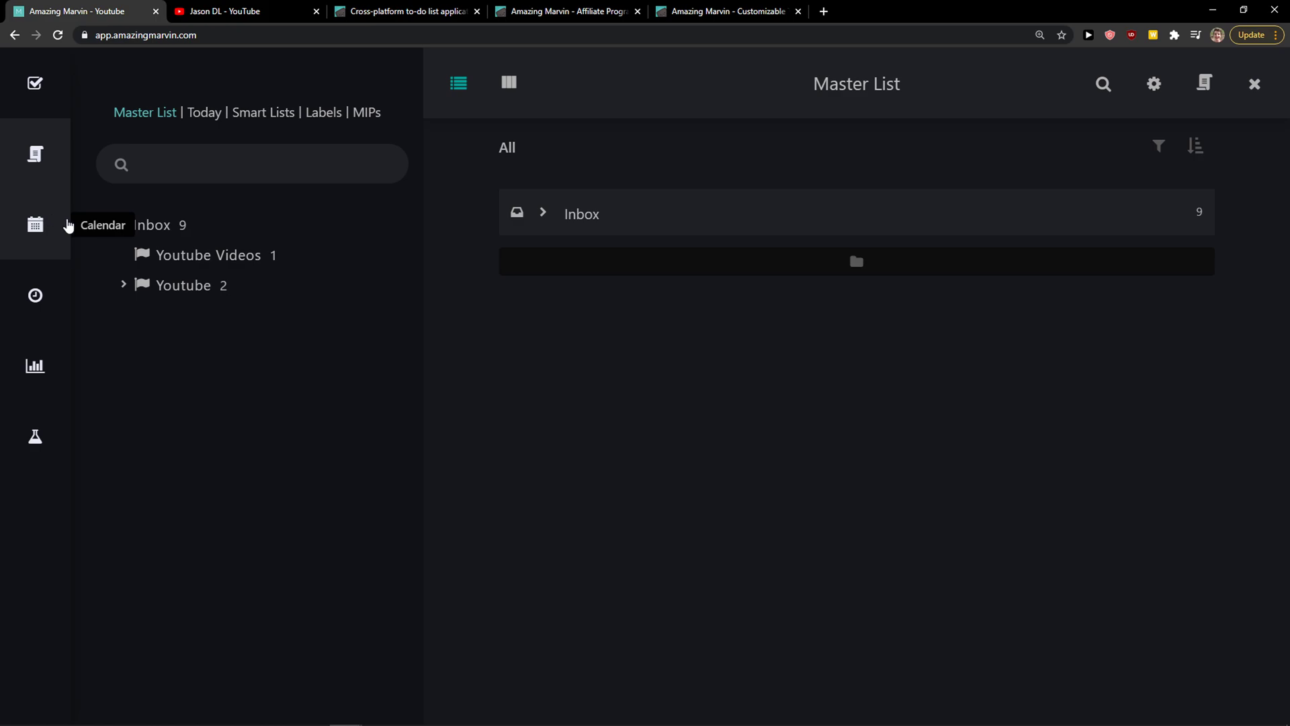
{"action": "left_click", "coordinate": [57, 235]}
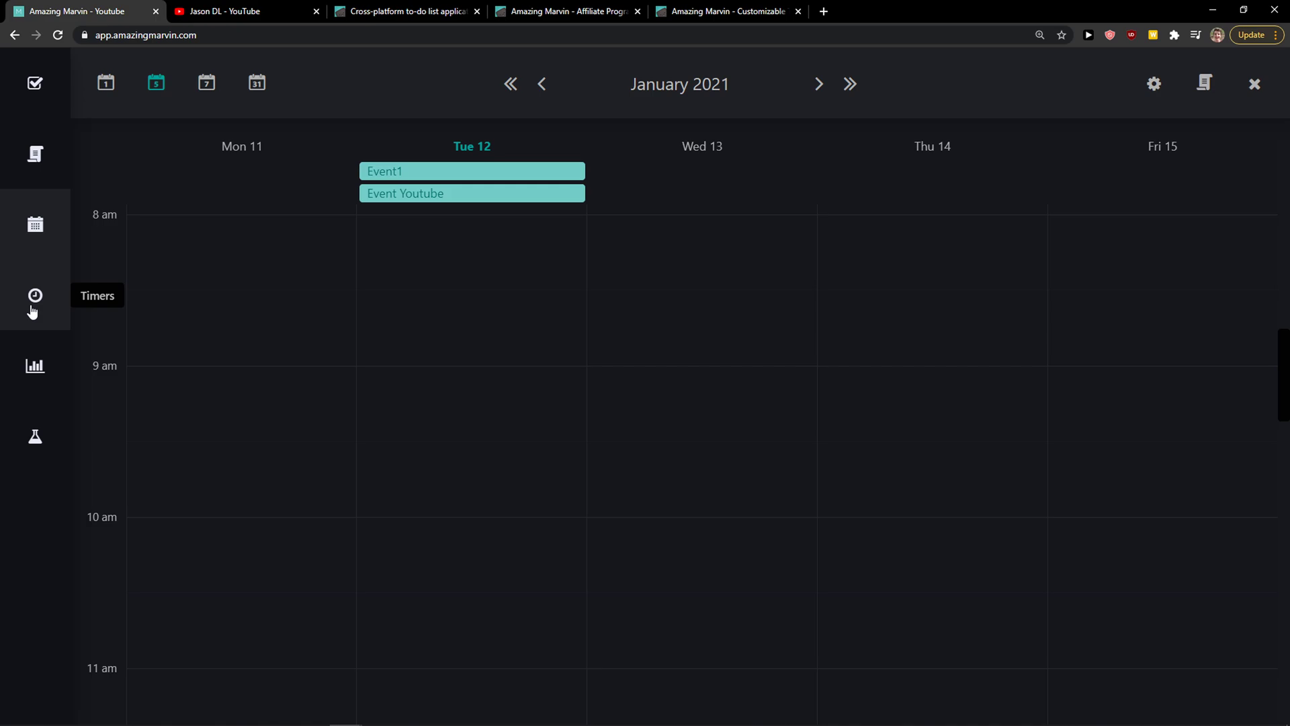
{"action": "left_click", "coordinate": [32, 309]}
{"action": "left_click", "coordinate": [929, 164]}
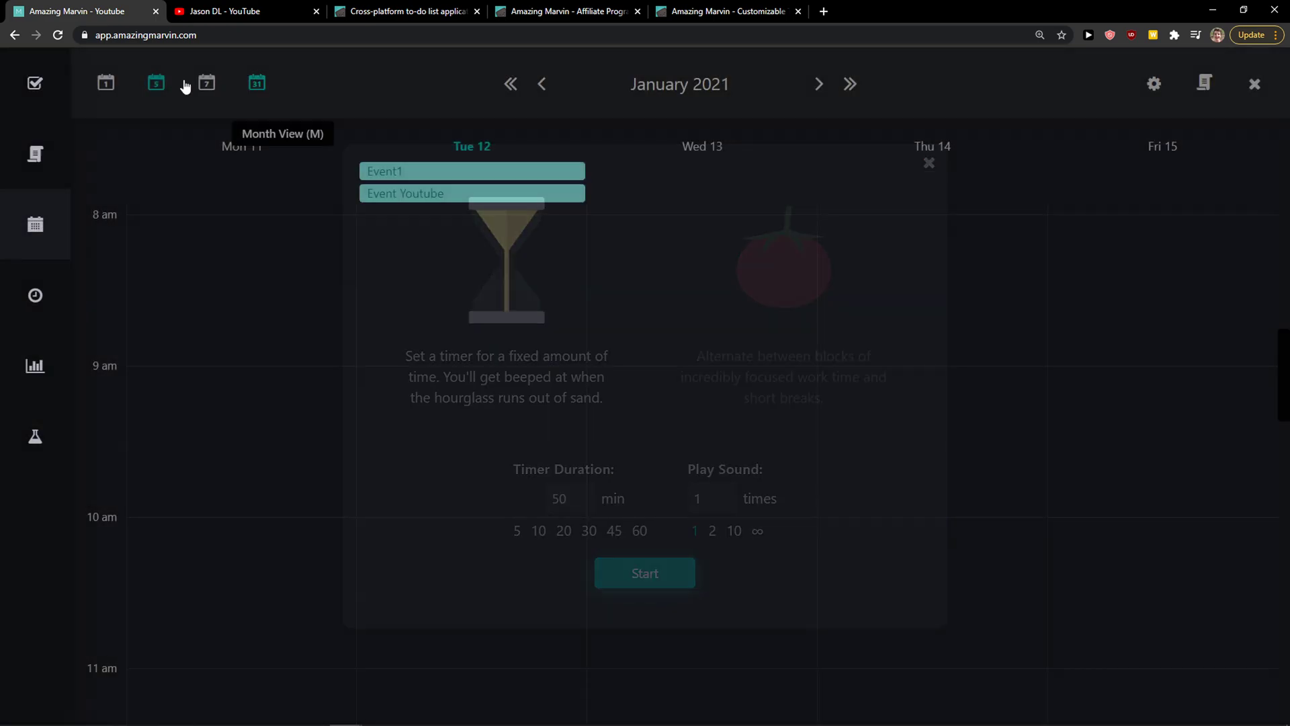
{"action": "left_click", "coordinate": [35, 154]}
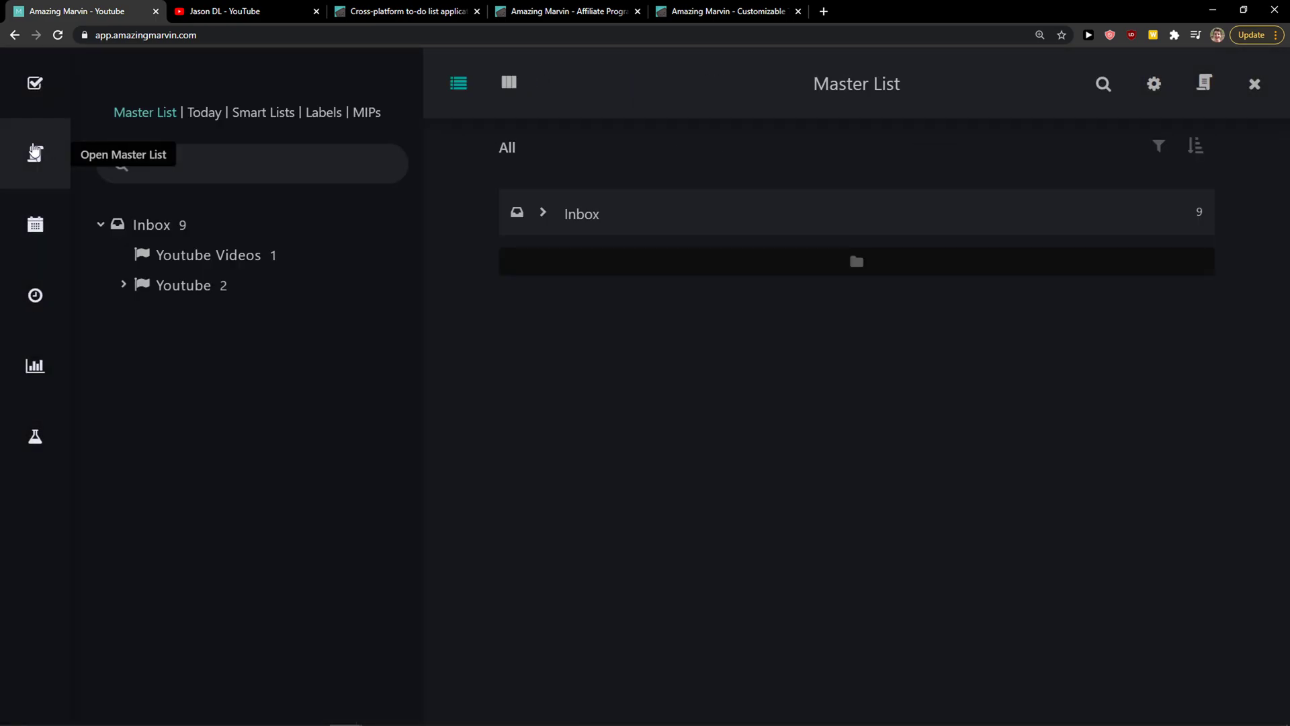